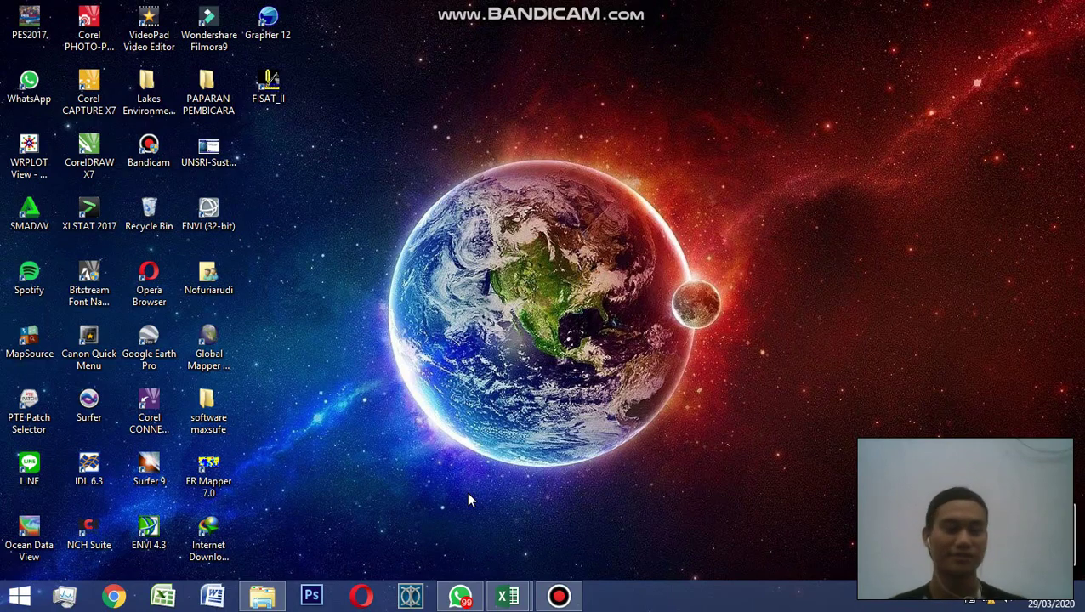
# Step: Restore the open Excel workbook with the fish length and weight data from the taskbar
pyautogui.click(504, 601)
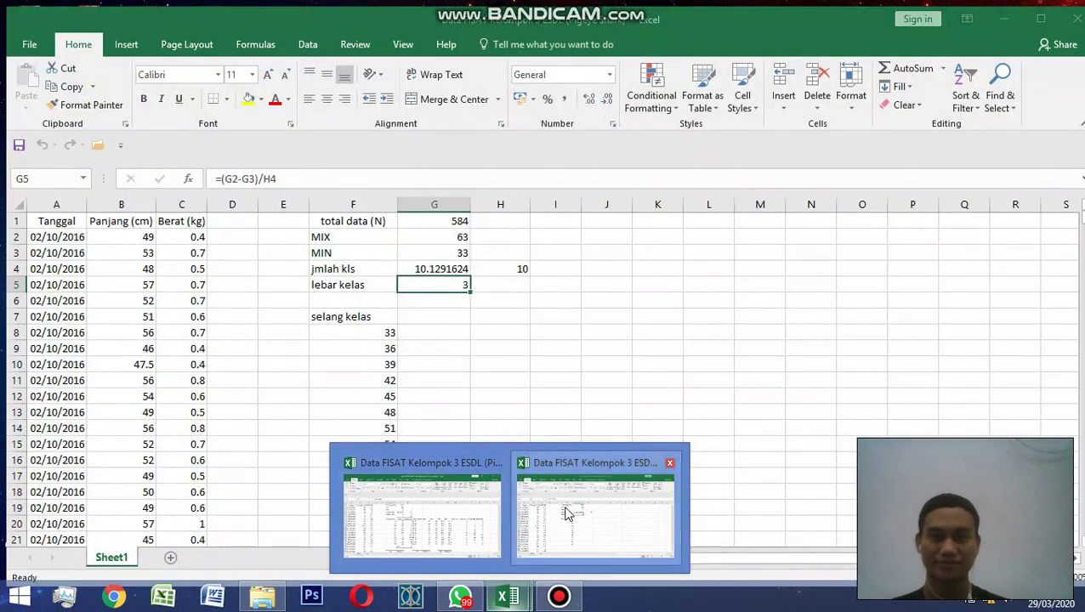
pyautogui.click(568, 513)
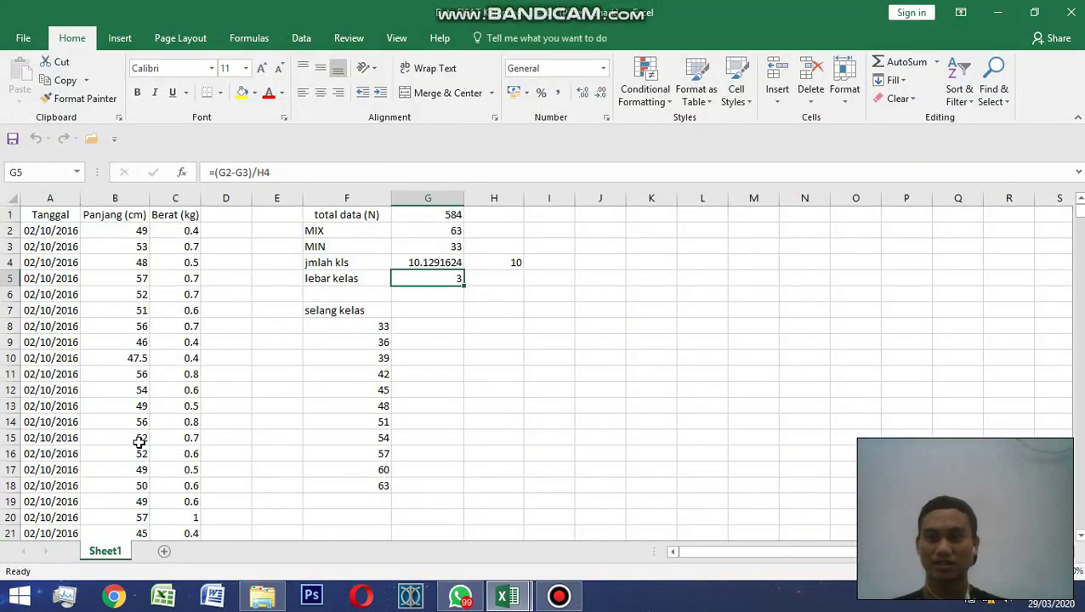
pyautogui.scroll(-5, 119, 374)
pyautogui.scroll(5, 114, 370)
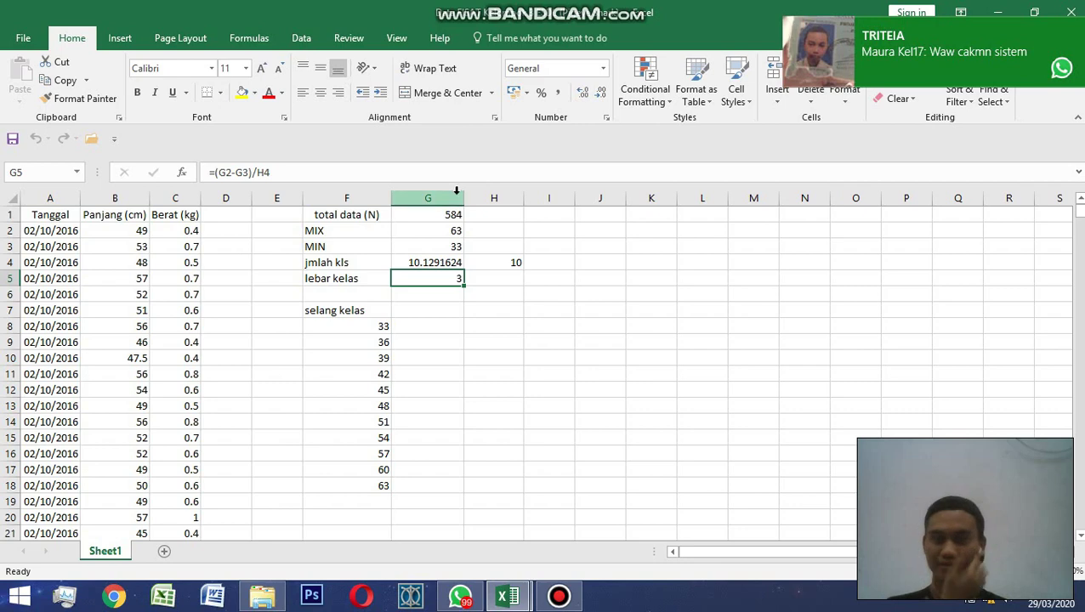
pyautogui.click(331, 215)
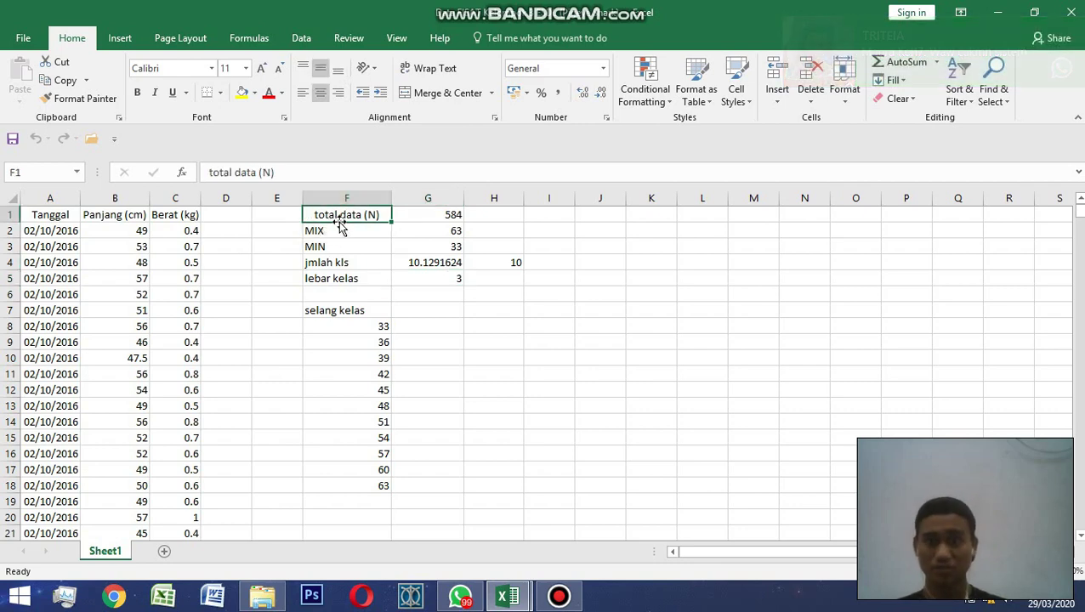
pyautogui.click(339, 232)
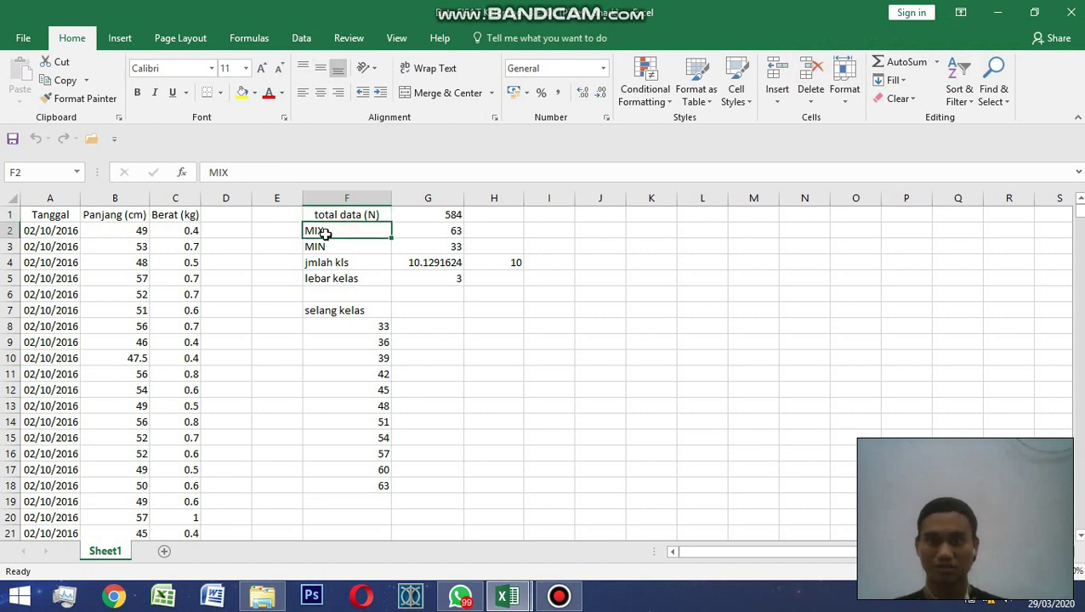
pyautogui.click(334, 246)
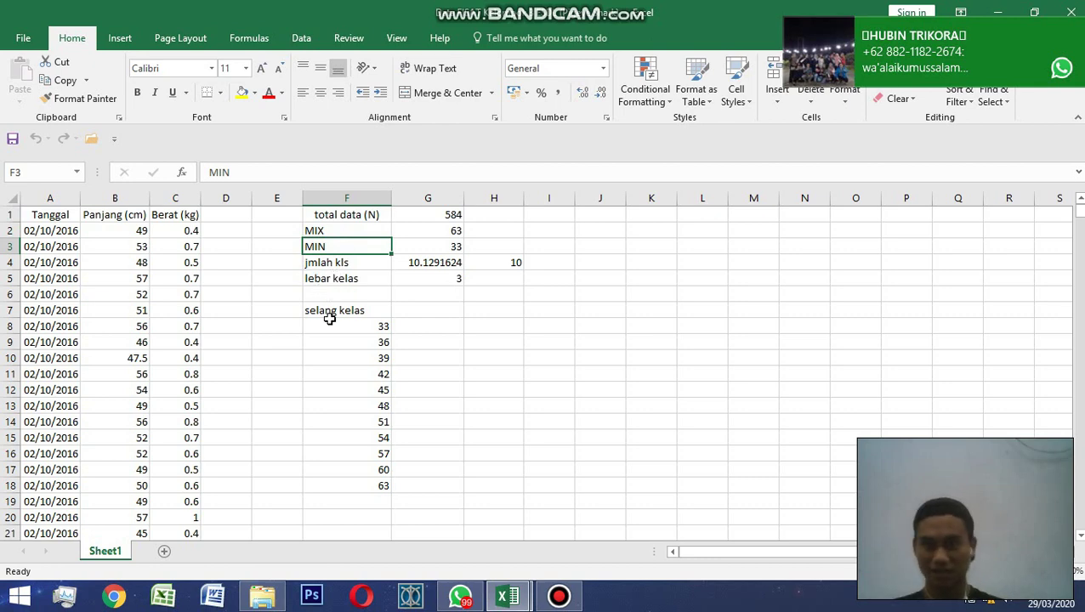
pyautogui.click(429, 219)
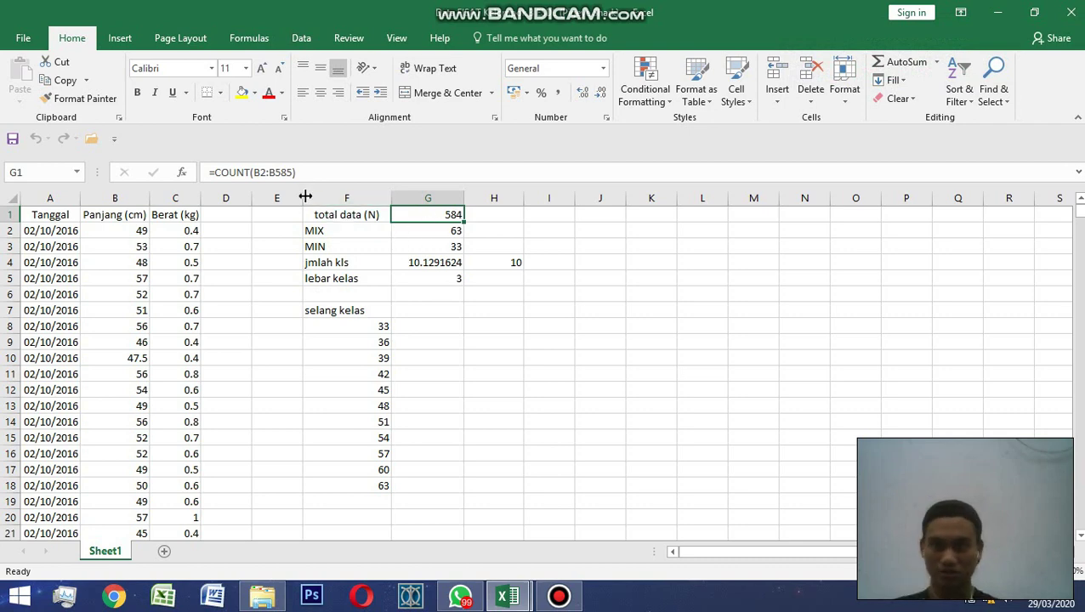
pyautogui.click(136, 228)
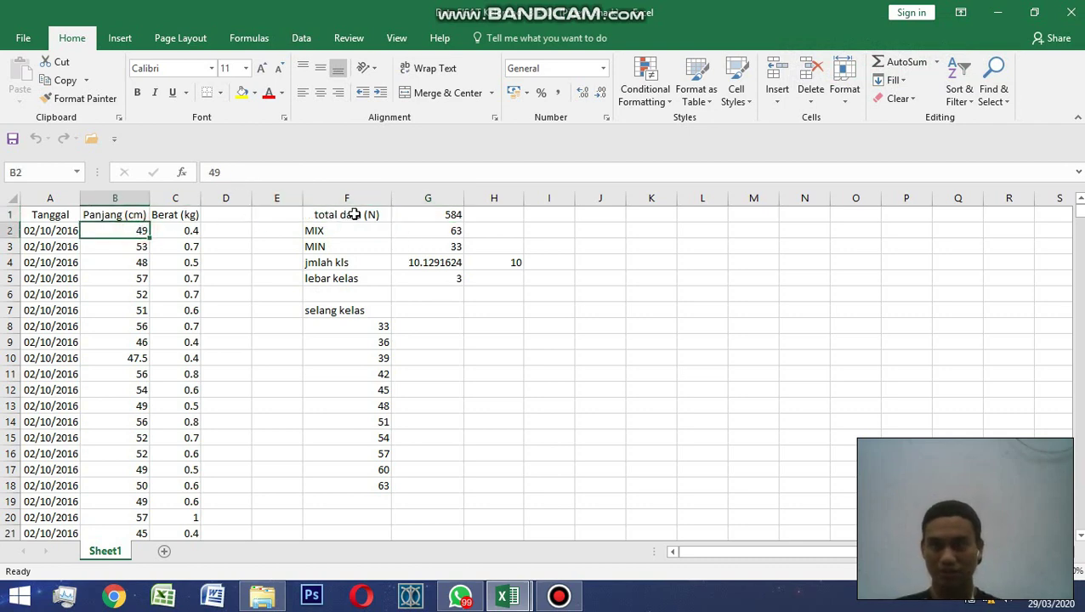
pyautogui.click(436, 218)
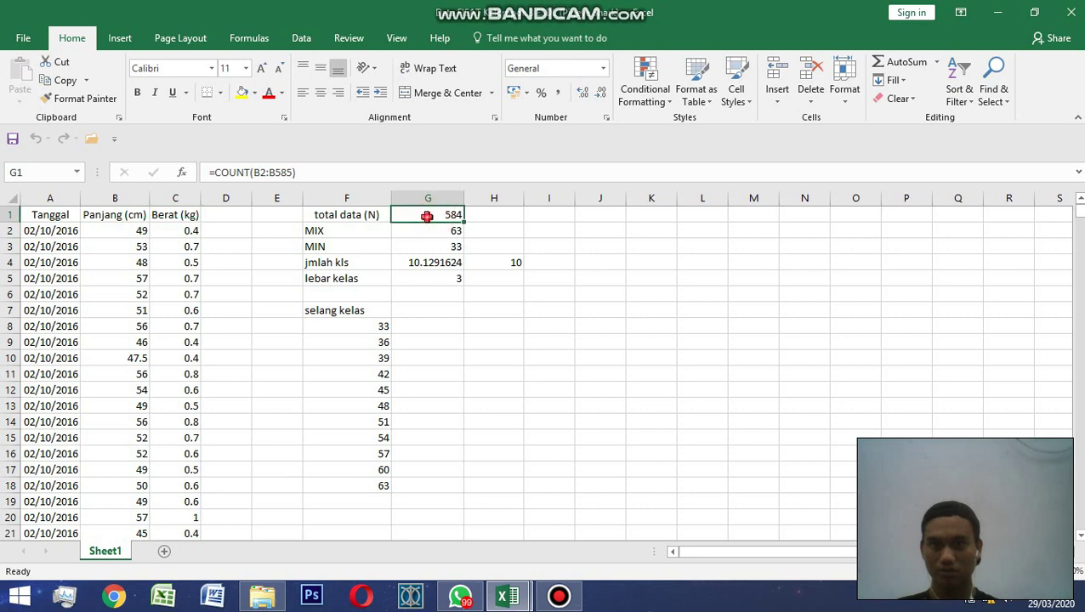
pyautogui.doubleClick(428, 215)
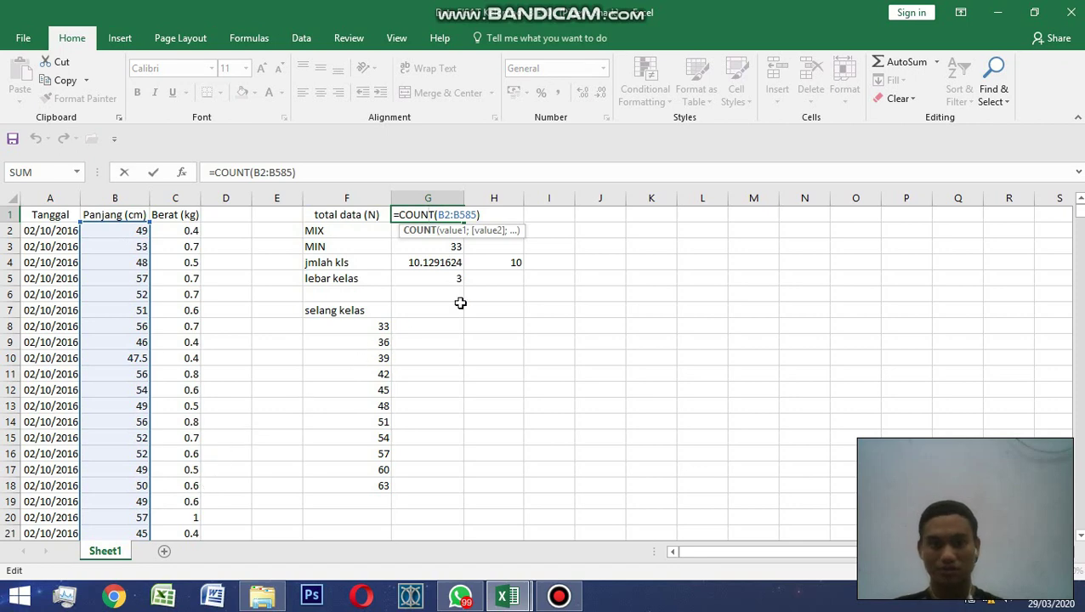
pyautogui.press('Return')
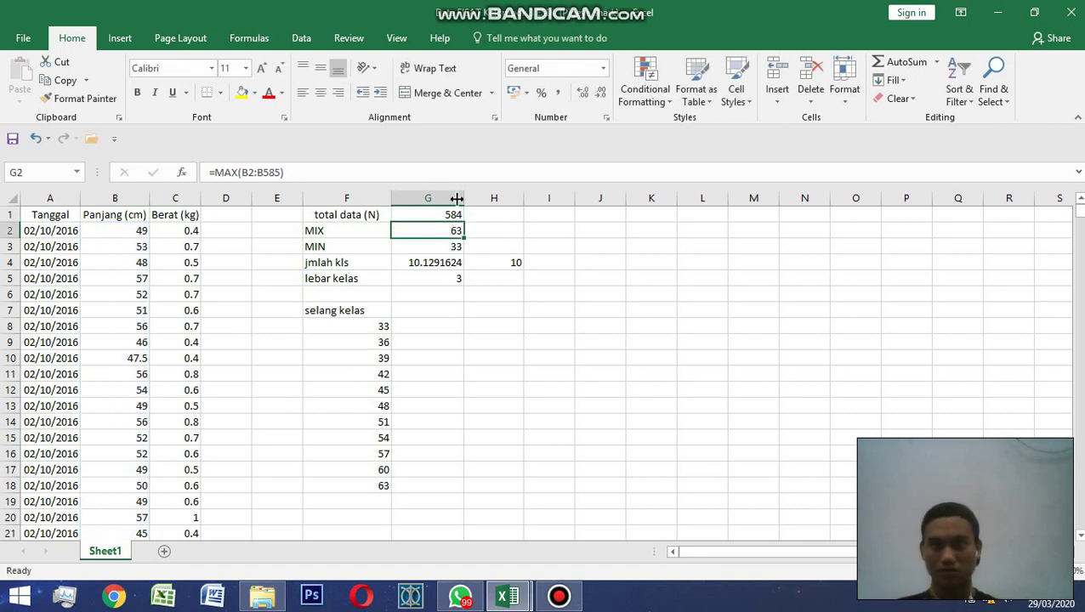
pyautogui.doubleClick(456, 230)
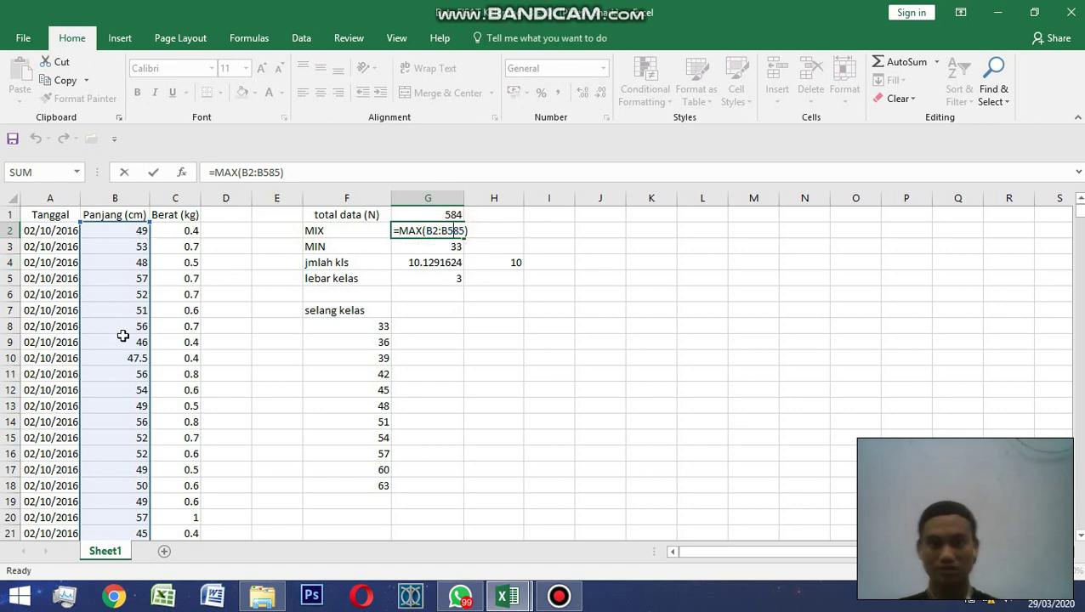
pyautogui.press('Return')
pyautogui.doubleClick(421, 246)
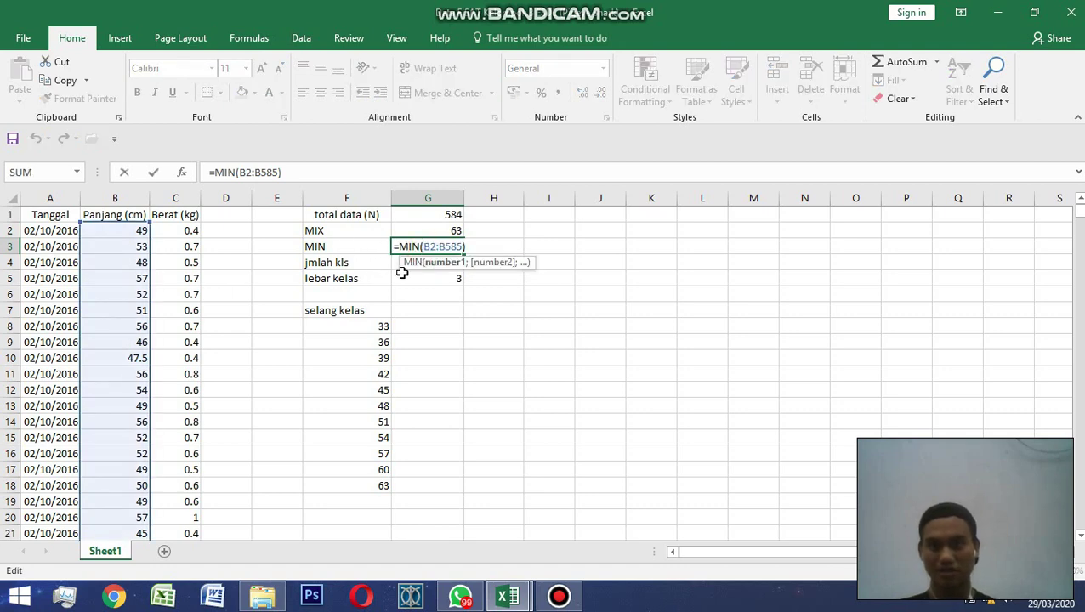
pyautogui.press('Return')
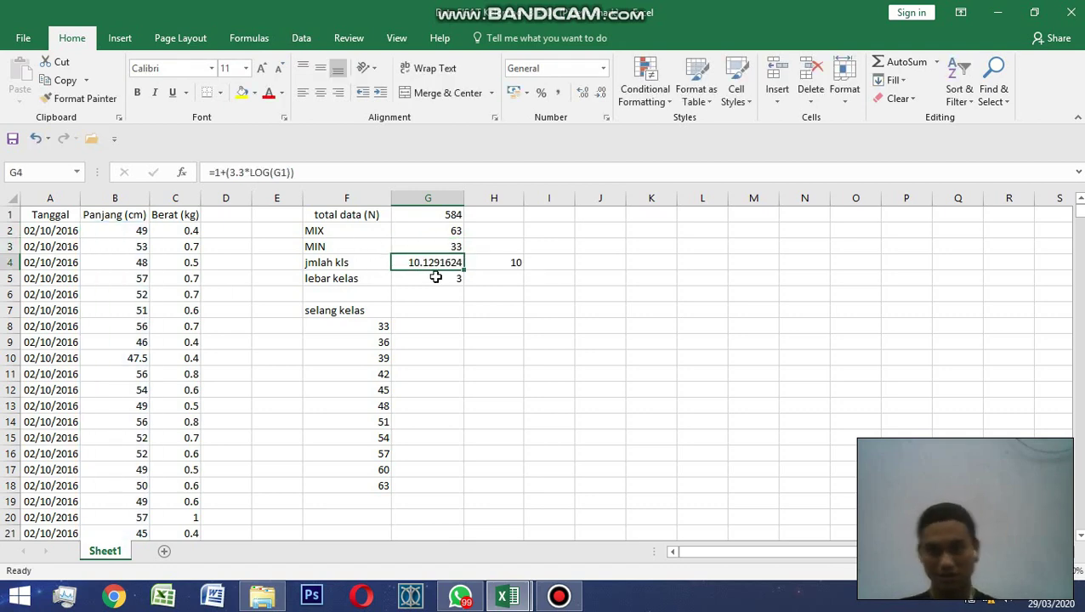
pyautogui.click(439, 263)
pyautogui.doubleClick(439, 263)
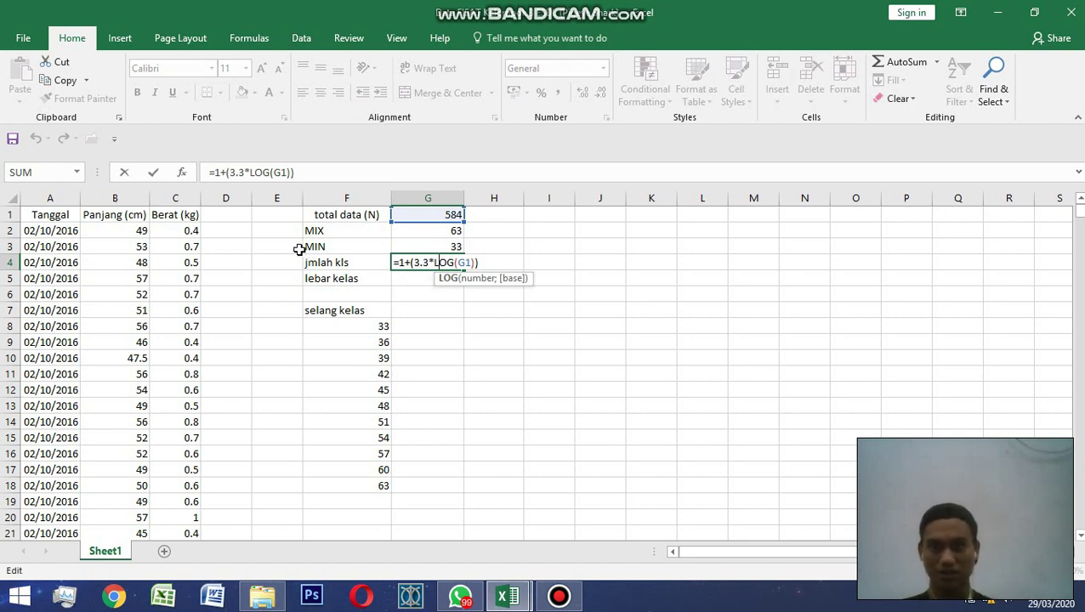
pyautogui.press('Return')
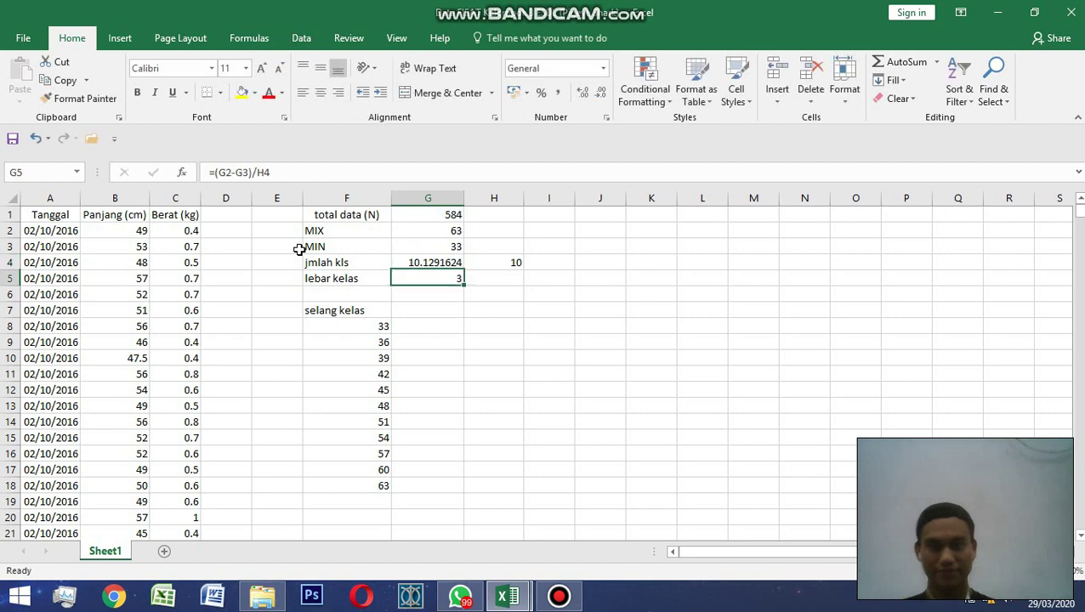
pyautogui.click(450, 261)
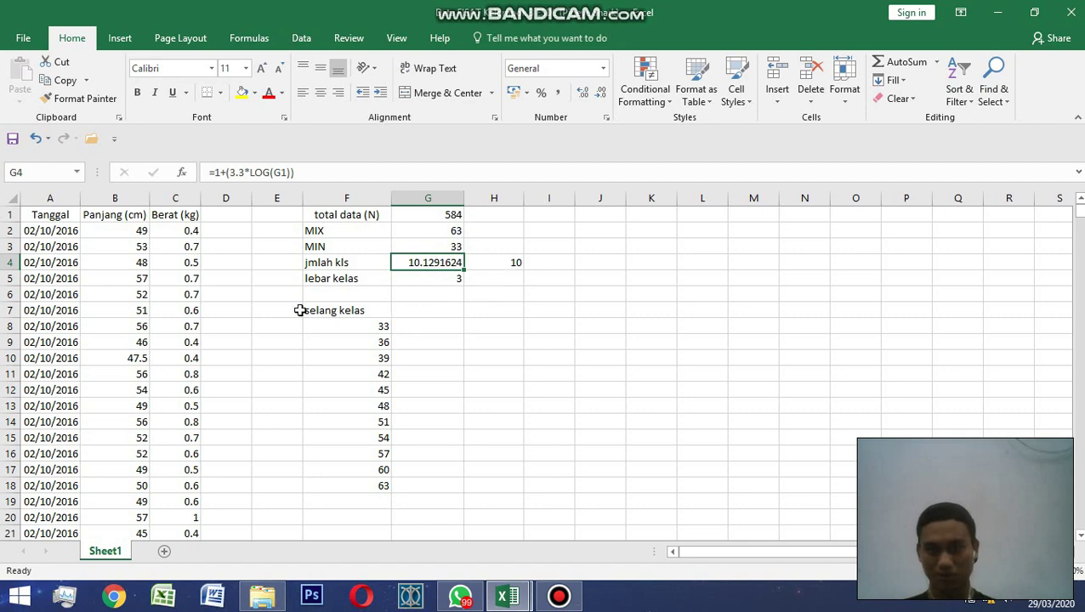
pyautogui.click(444, 278)
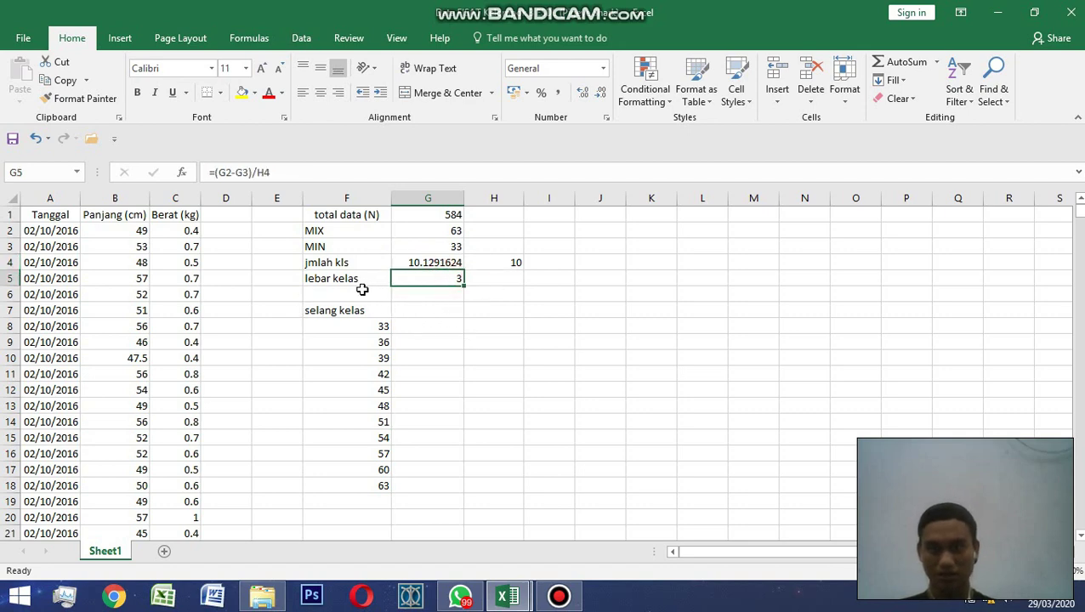
pyautogui.doubleClick(423, 275)
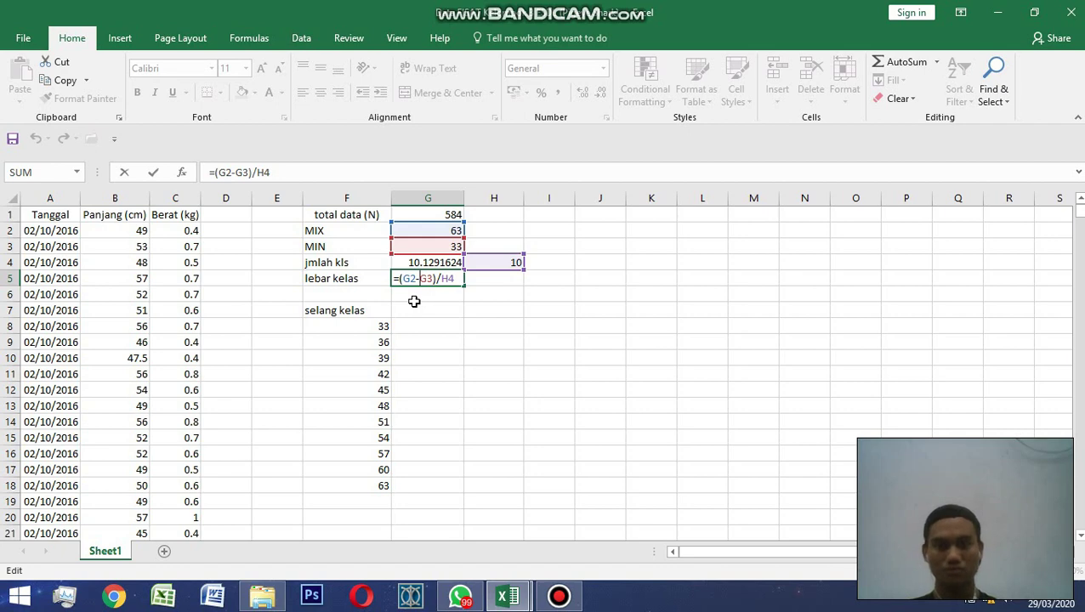
pyautogui.press('Return')
pyautogui.click(345, 313)
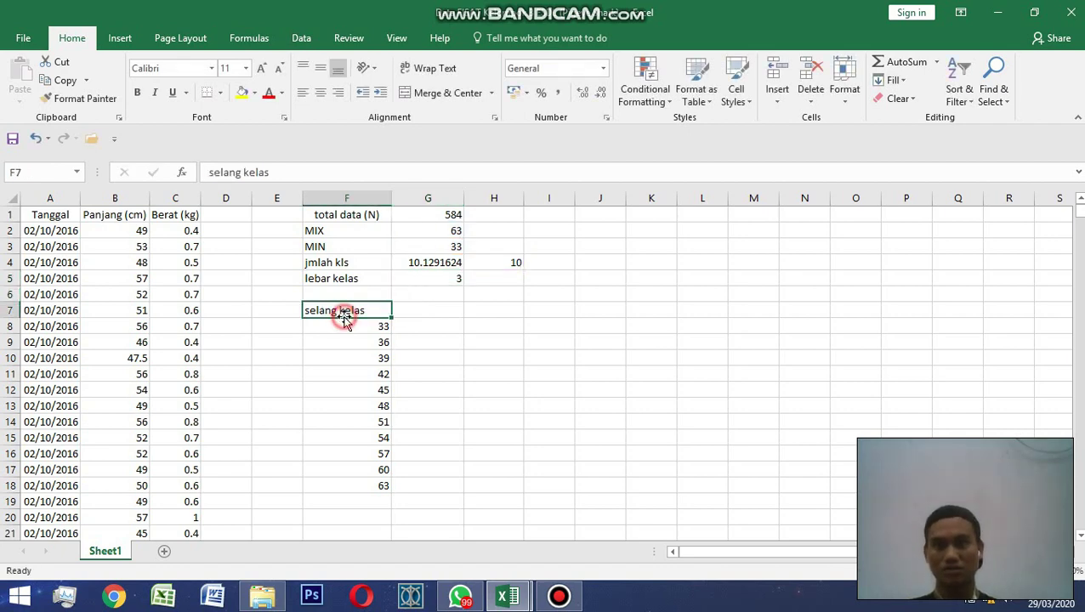
# Step: Select the eleven class limits 33 to 63 in cells F8:F18
pyautogui.click(364, 335)
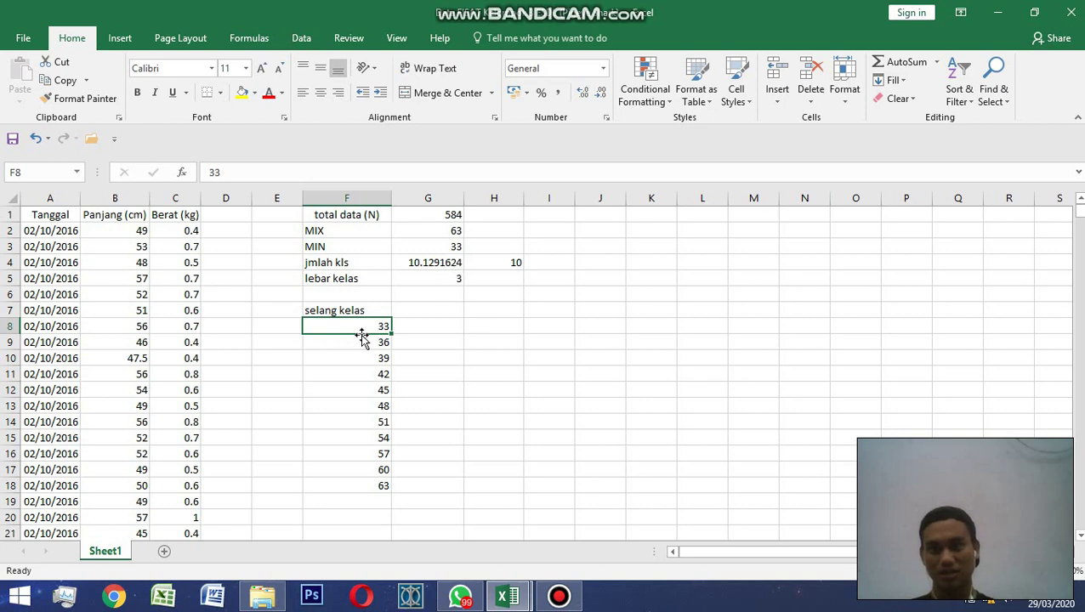
pyautogui.press('Down')
pyautogui.press('Down')
pyautogui.press('Down')
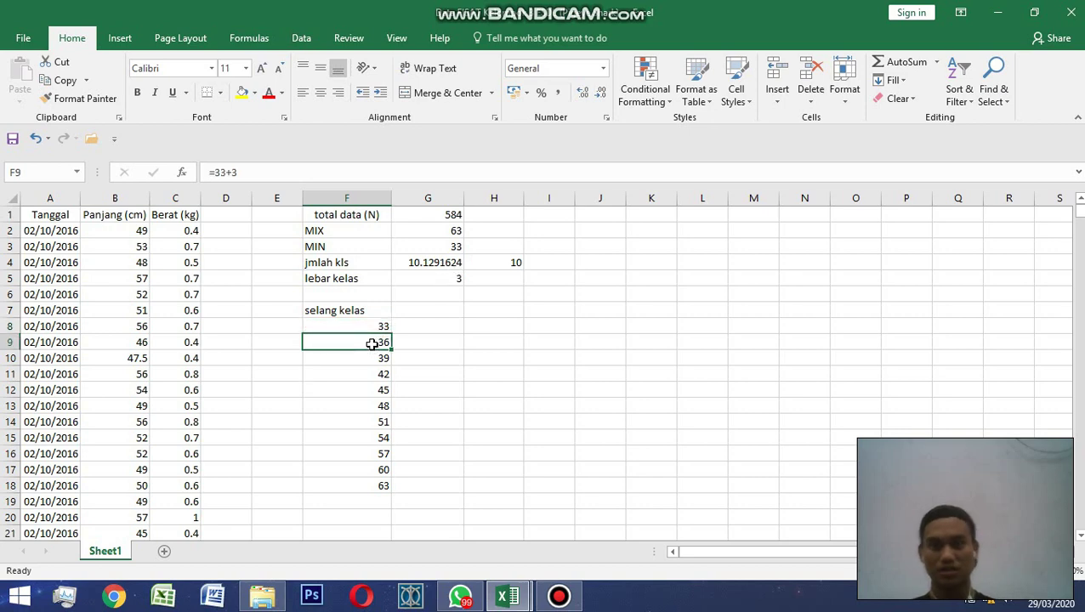
pyautogui.press('Down')
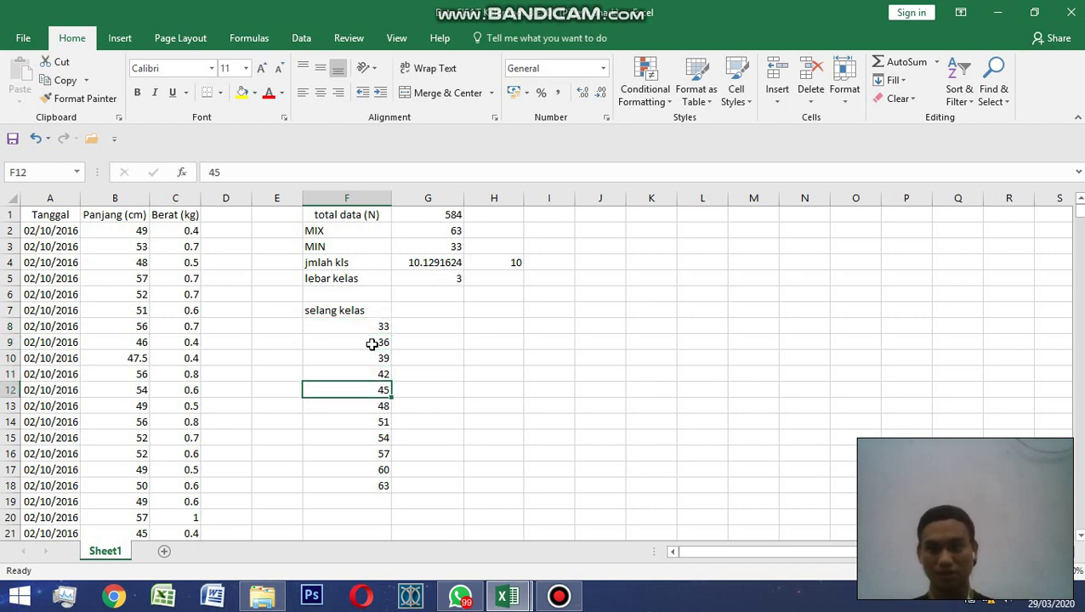
pyautogui.press('Down')
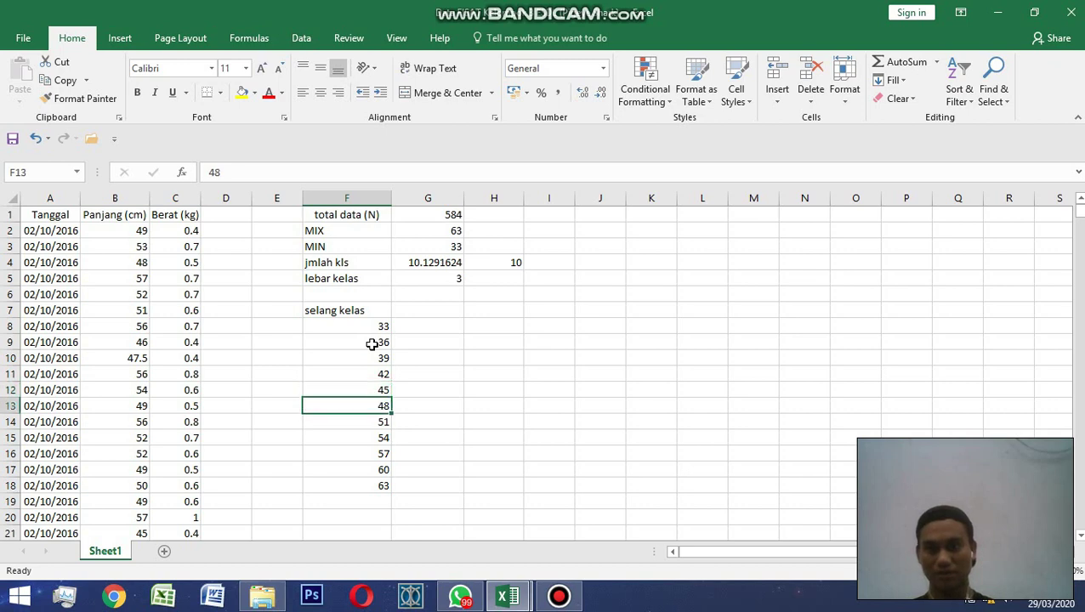
pyautogui.click(434, 328)
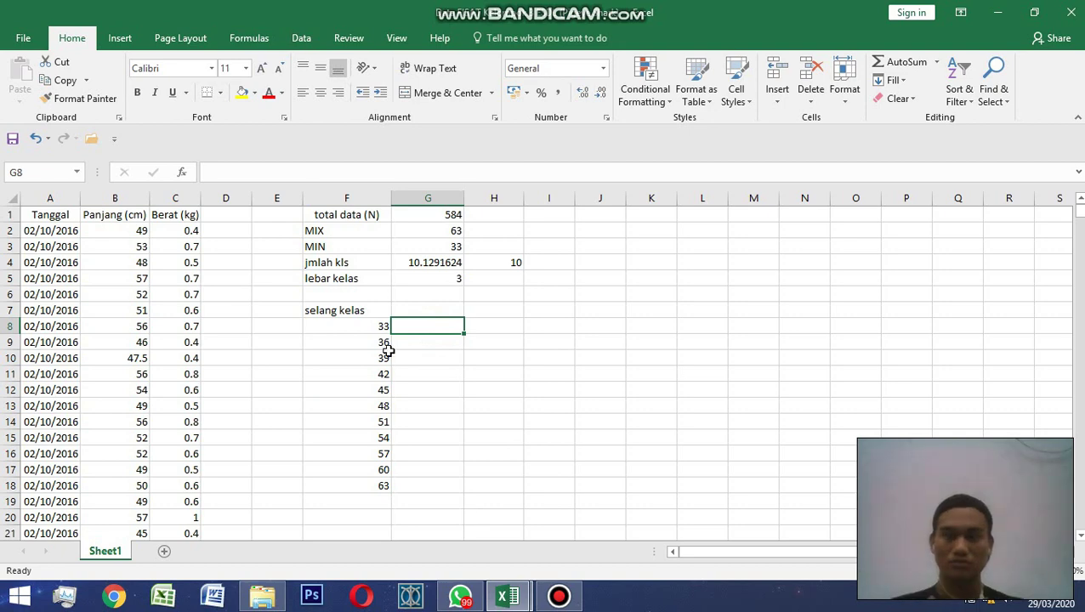
pyautogui.press('alt')
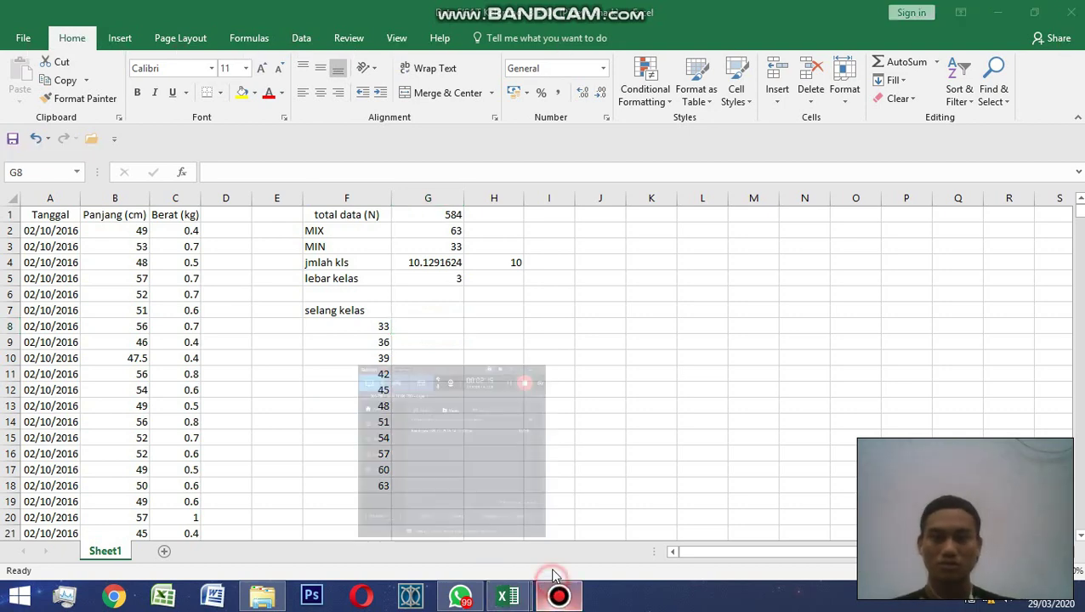
pyautogui.click(556, 594)
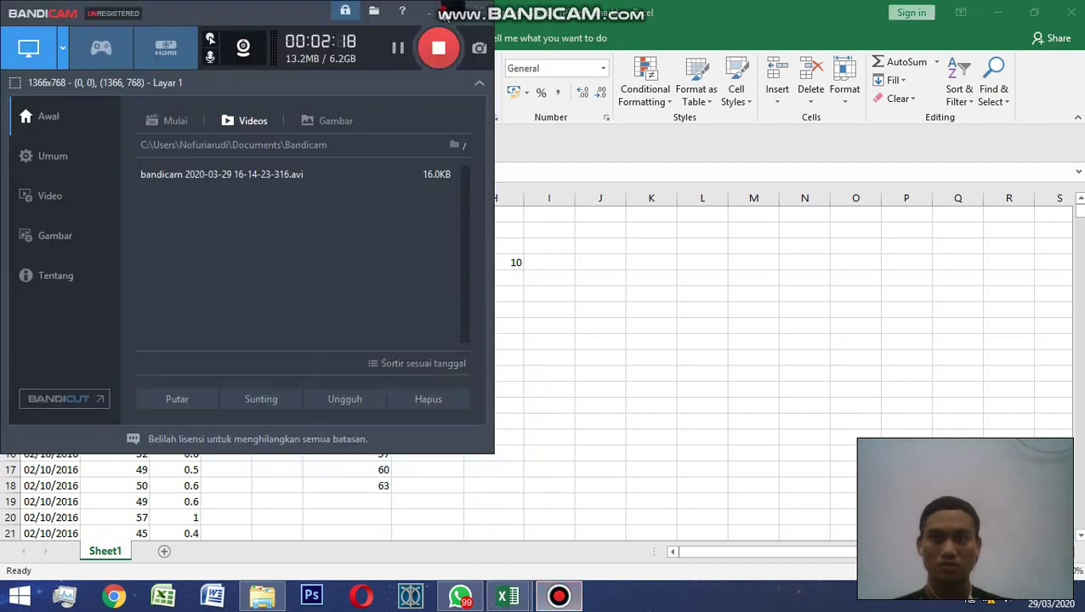
pyautogui.click(431, 12)
pyautogui.moveTo(365, 327); pyautogui.dragTo(356, 485)
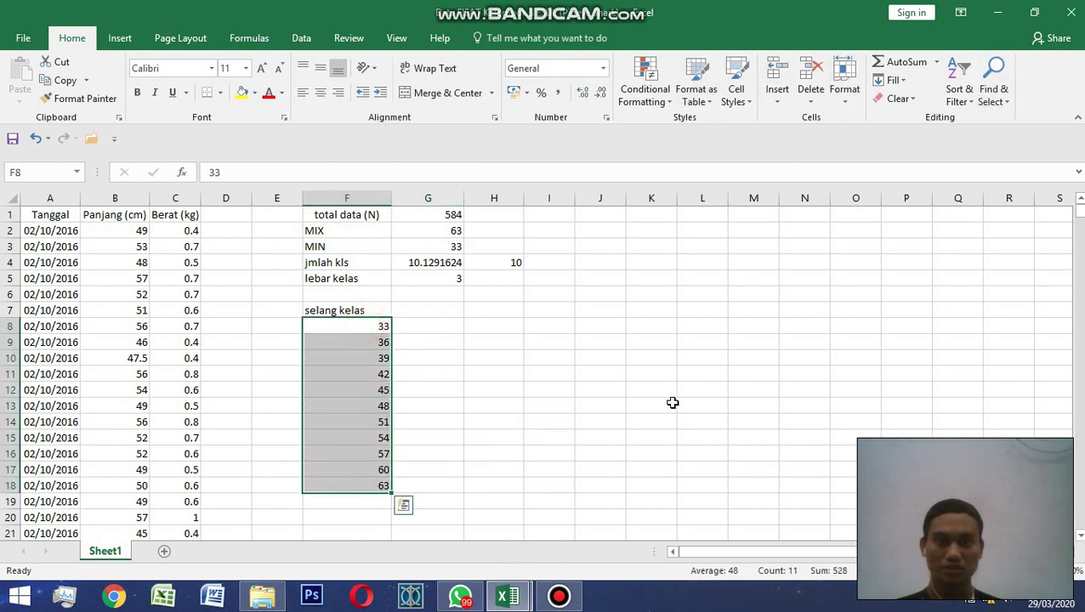
# Step: Reselect the class limits 33 to 63 in F8:F18
pyautogui.hotkey('alt', 'a')
pyautogui.press('Escape')
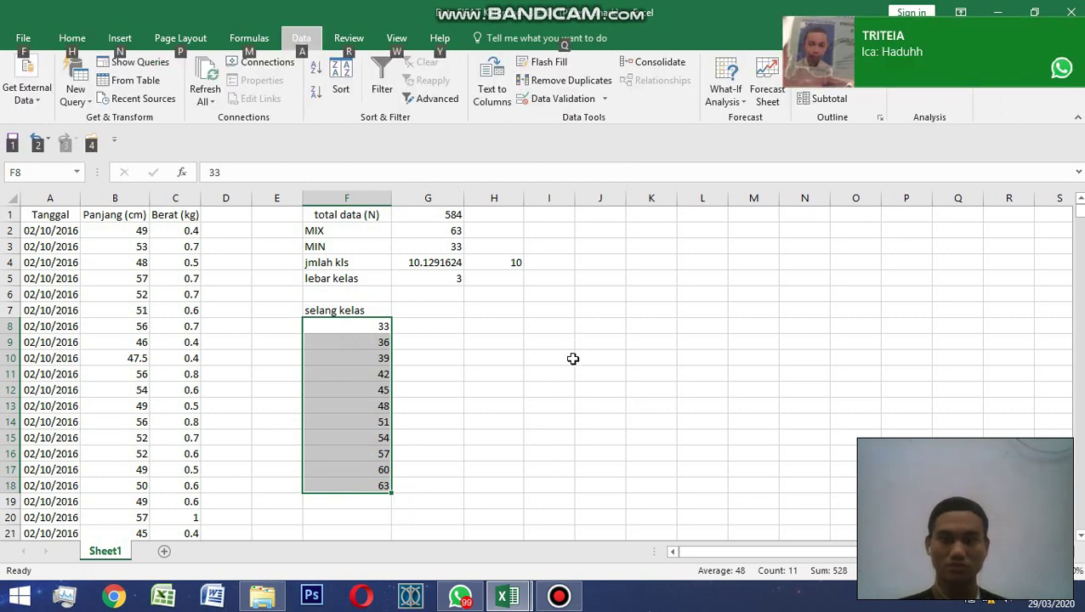
pyautogui.click(576, 313)
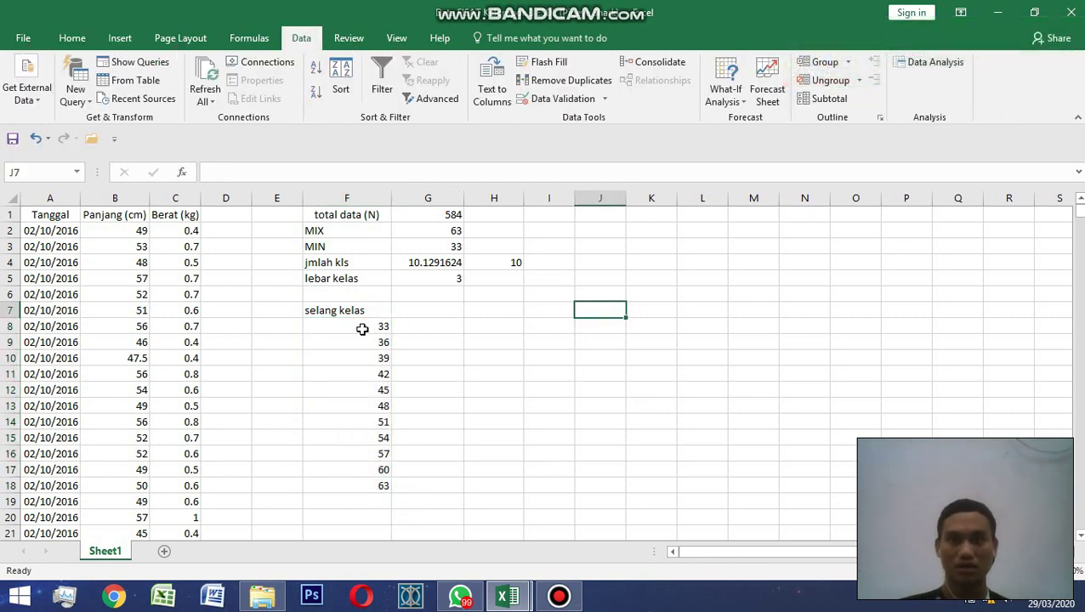
pyautogui.moveTo(362, 329); pyautogui.dragTo(346, 485)
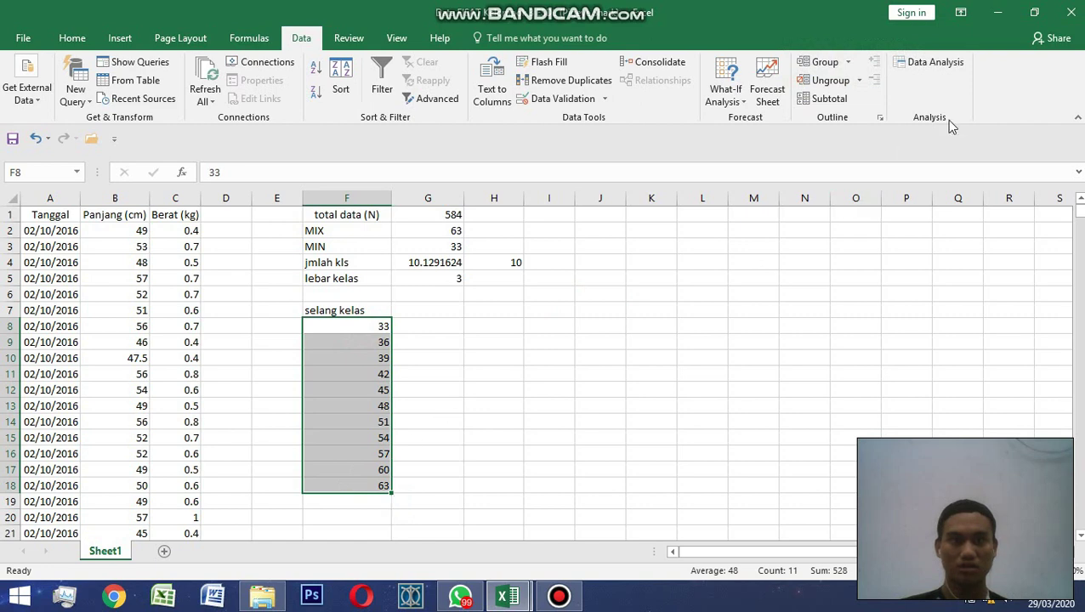
# Step: Choose Histogram from the Data Analysis tools list
pyautogui.click(921, 62)
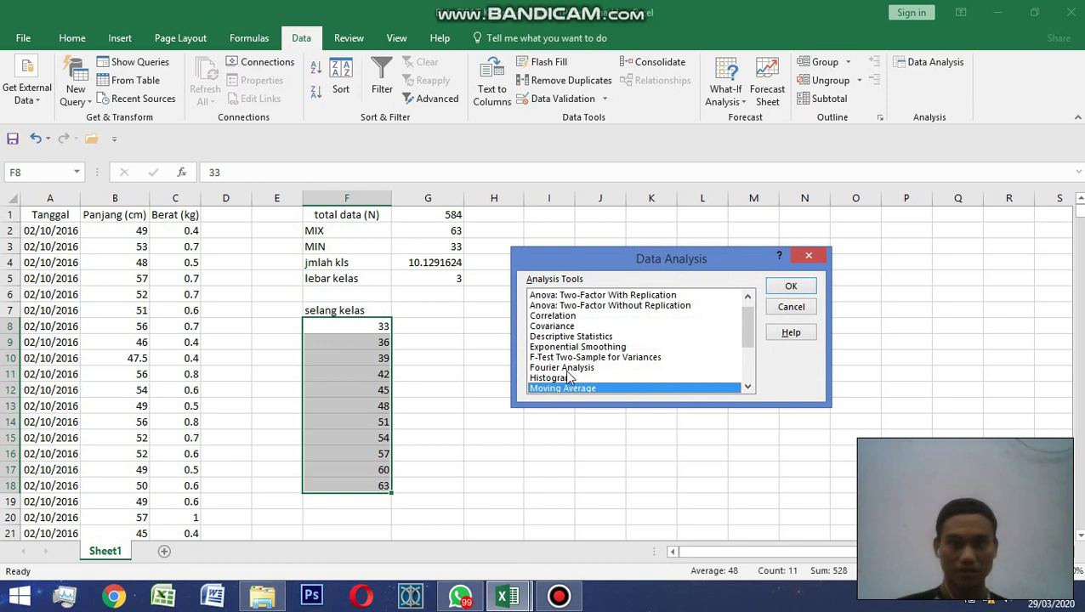
pyautogui.click(563, 367)
pyautogui.click(557, 378)
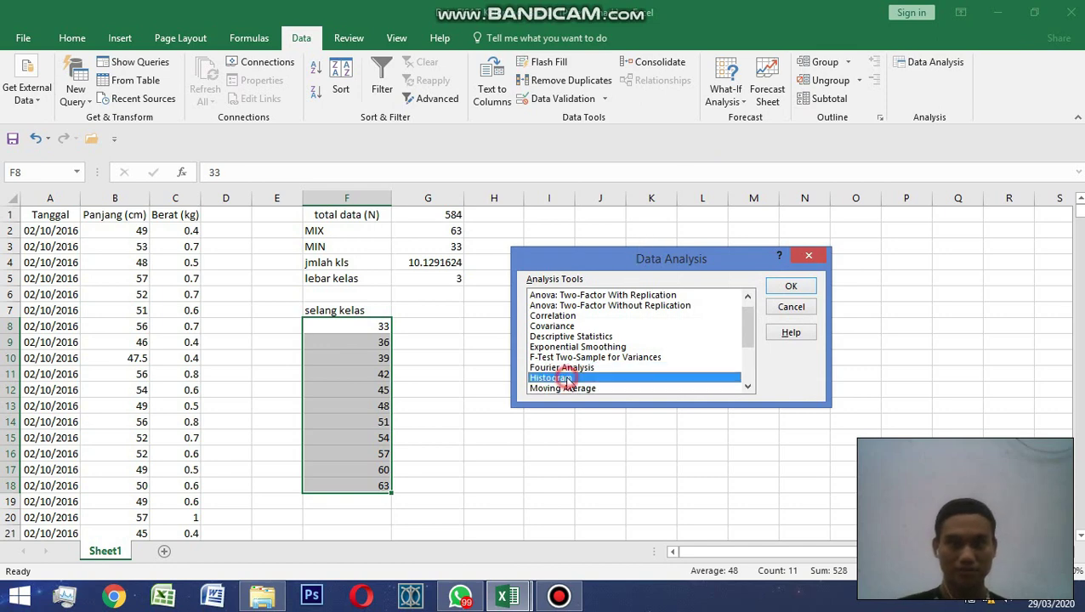
pyautogui.click(792, 287)
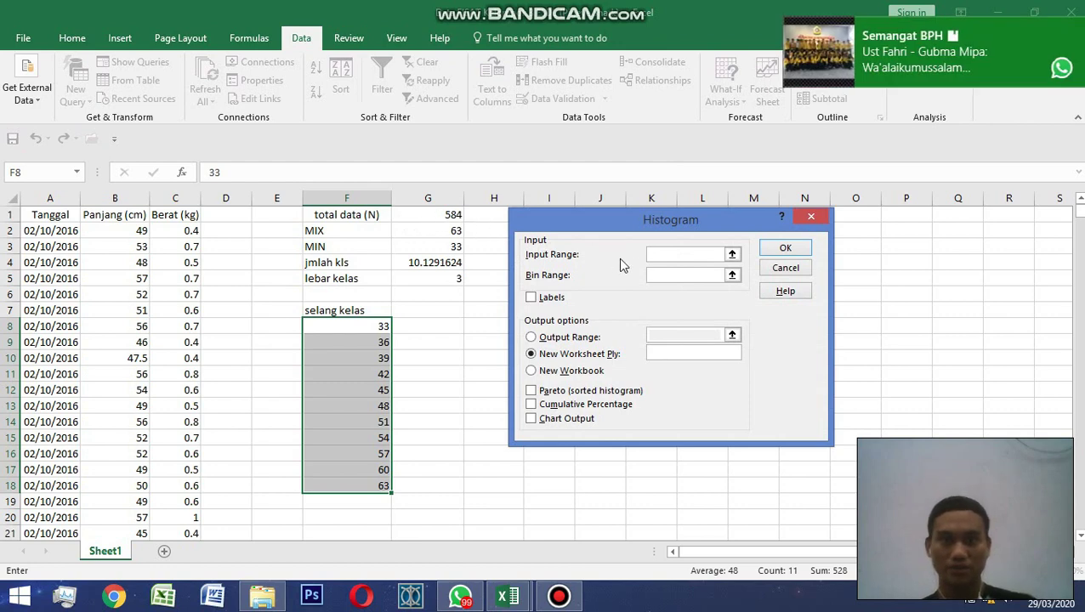
# Step: Set the histogram input range to B2:B585 and the bin range to F8:F18
pyautogui.click(698, 248)
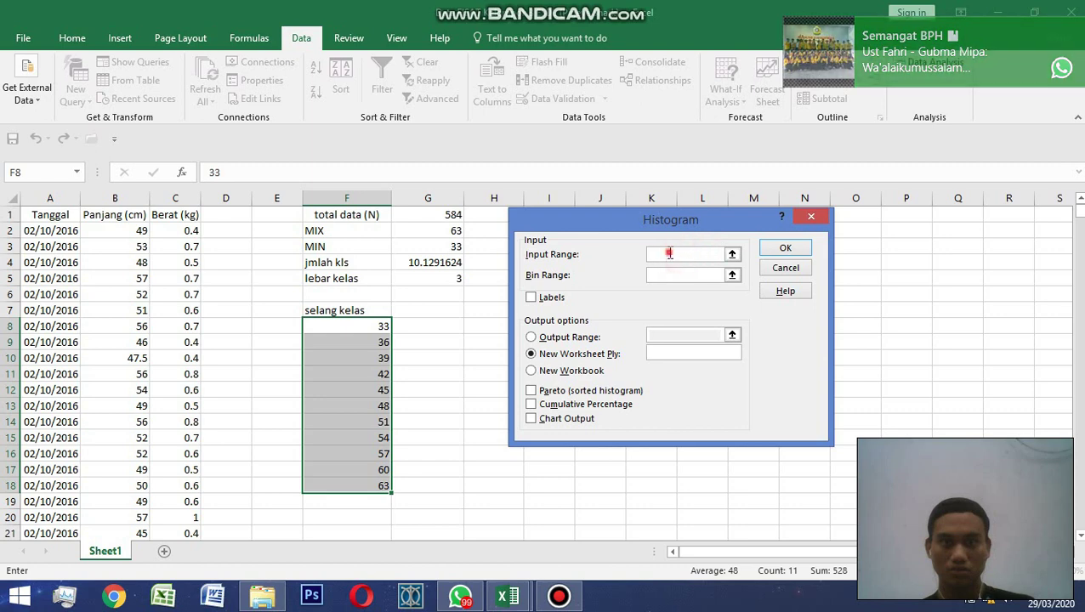
pyautogui.click(667, 252)
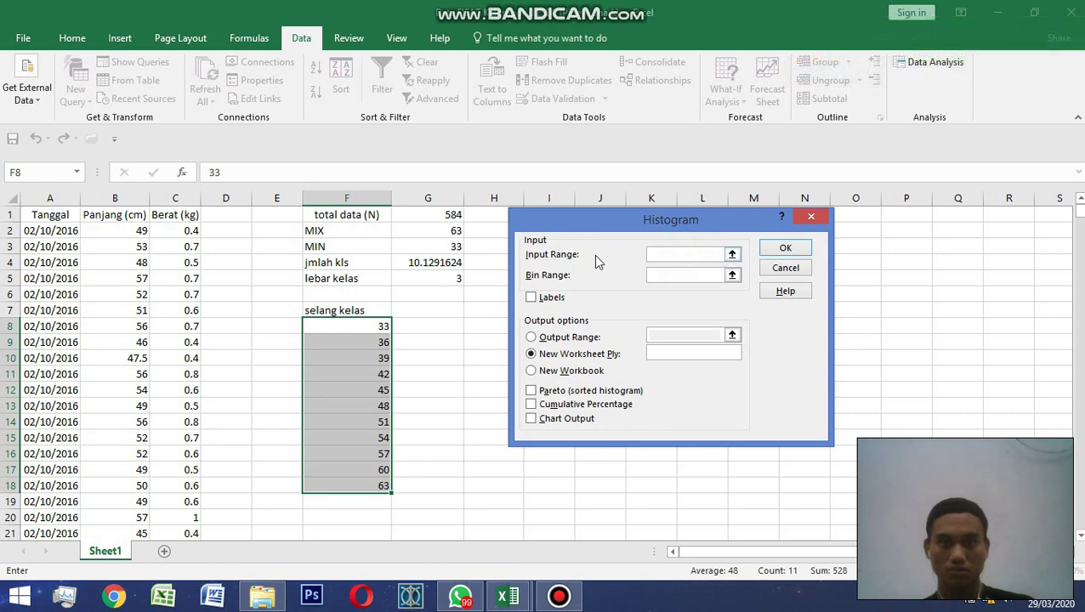
pyautogui.click(133, 231)
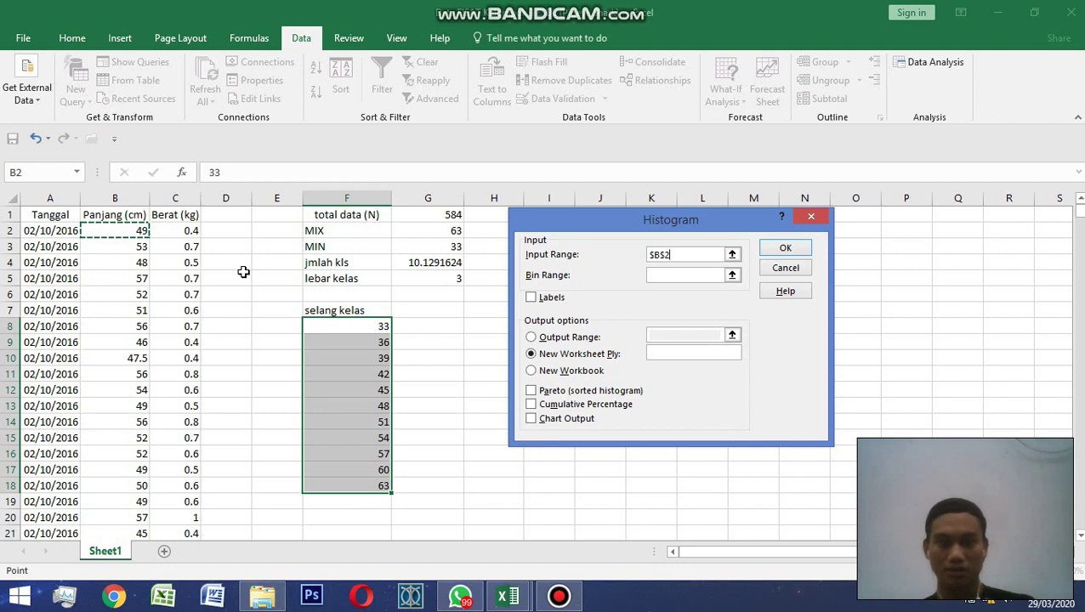
pyautogui.hotkey('ctrl', 'shift', 'Down')
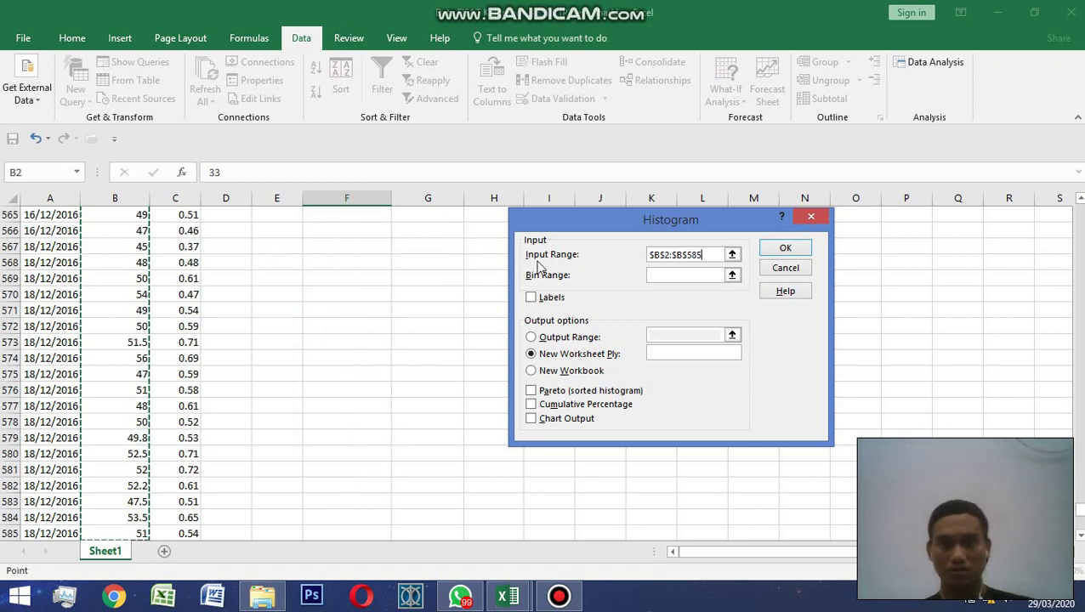
pyautogui.click(663, 276)
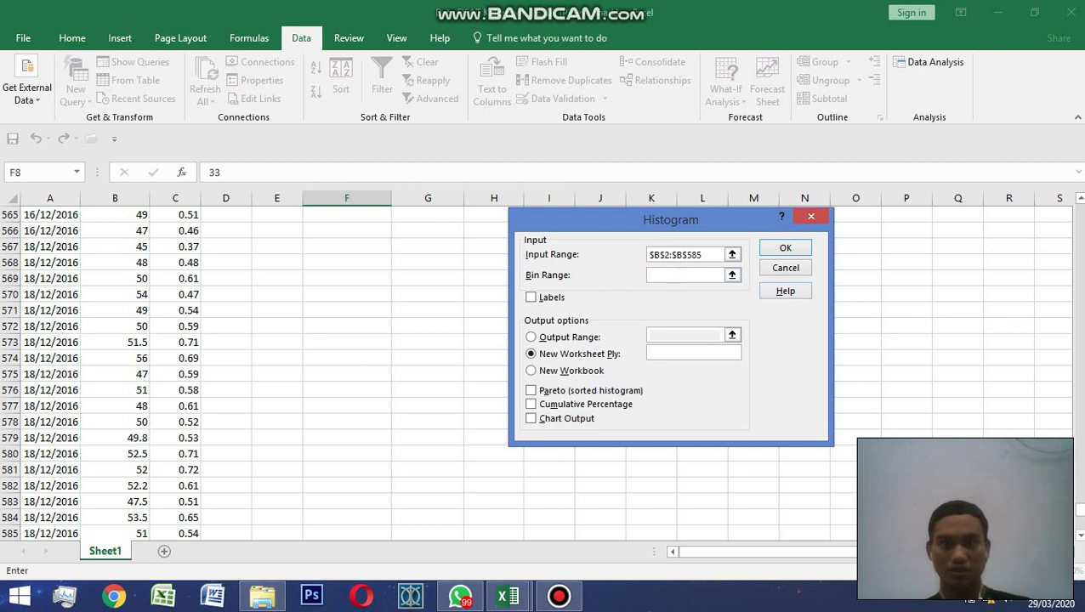
pyautogui.moveTo(1079, 512); pyautogui.dragTo(1073, 169)
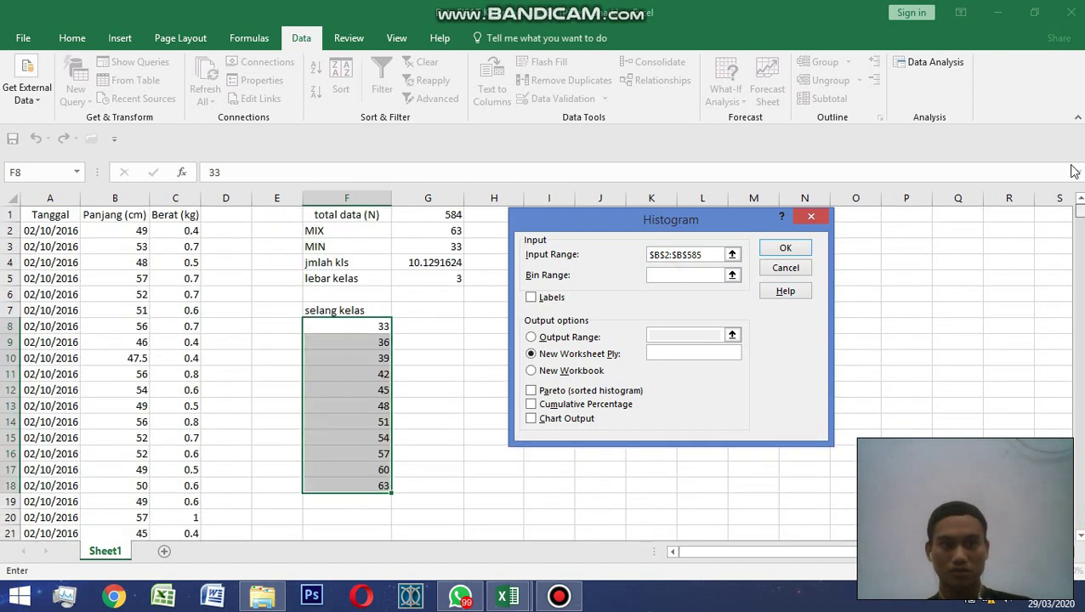
pyautogui.click(346, 325)
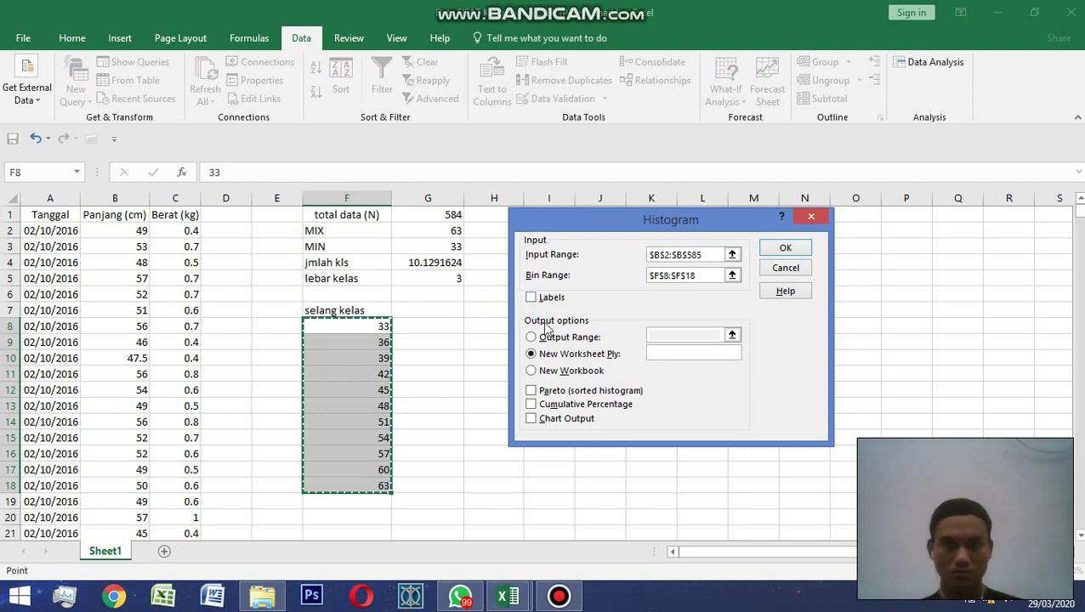
# Step: Send the histogram output to cell G7 on the current sheet and run it
pyautogui.press('Escape')
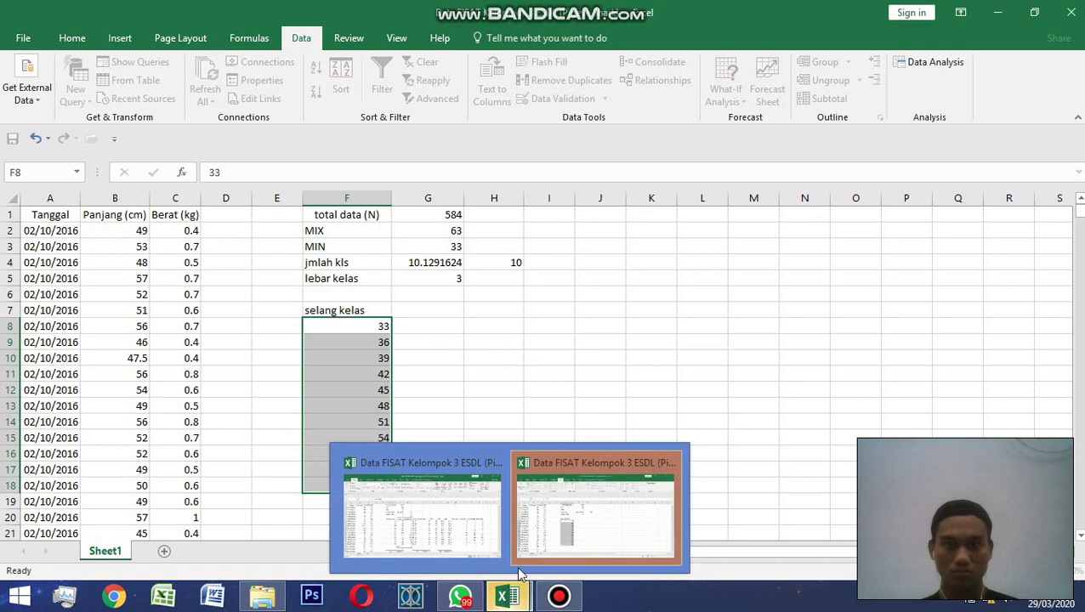
pyautogui.click(516, 402)
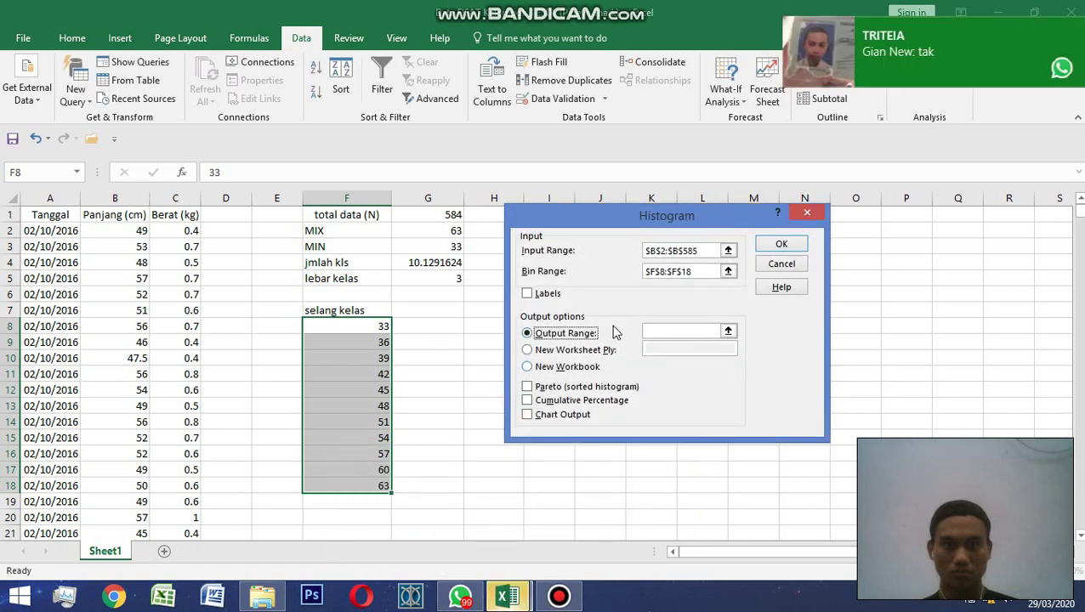
pyautogui.click(659, 329)
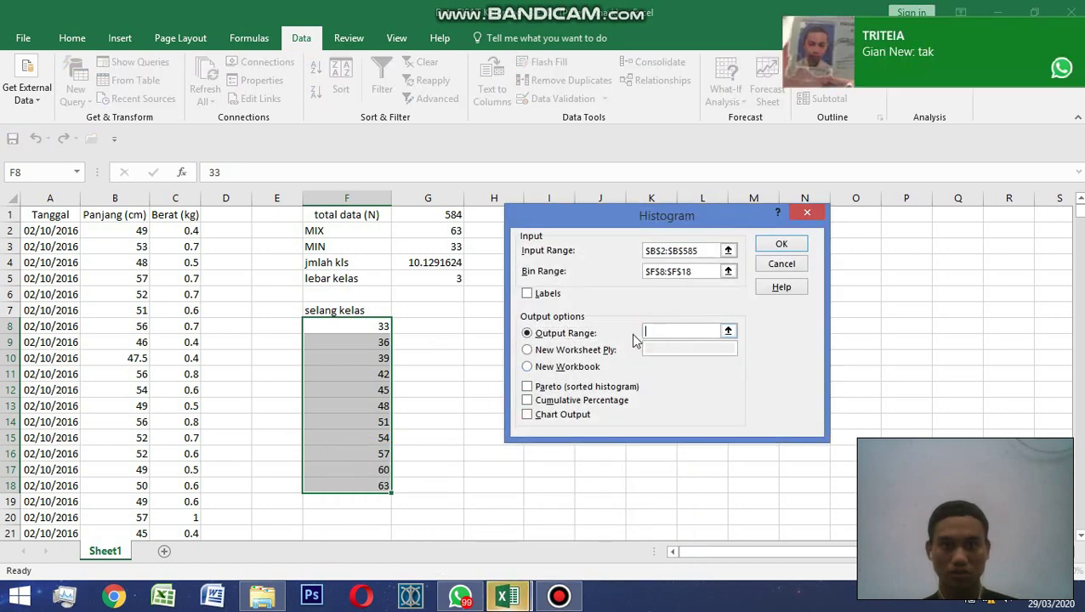
pyautogui.click(415, 313)
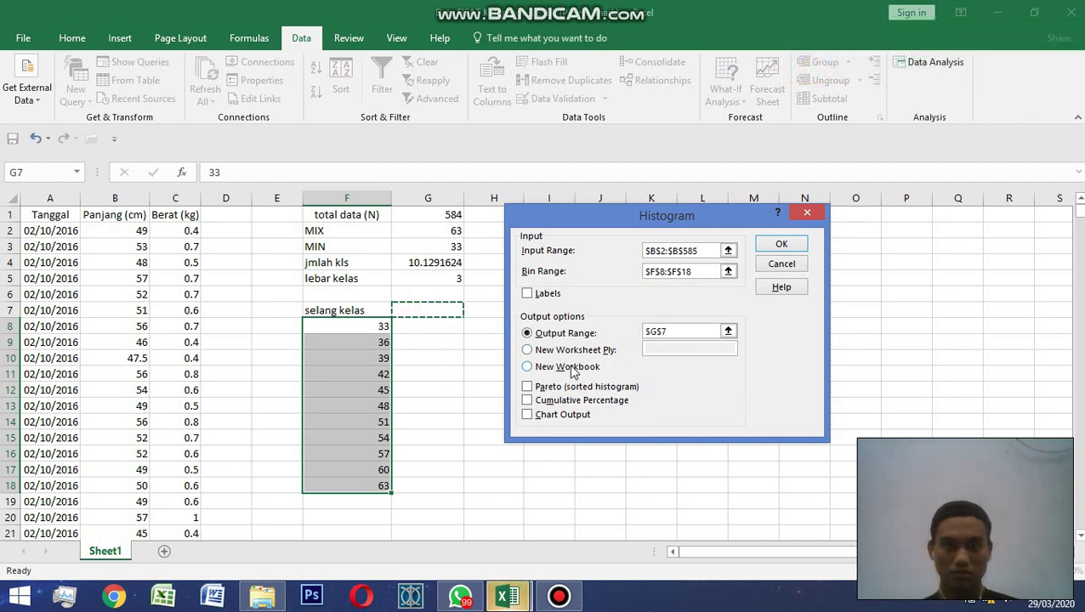
pyautogui.click(781, 244)
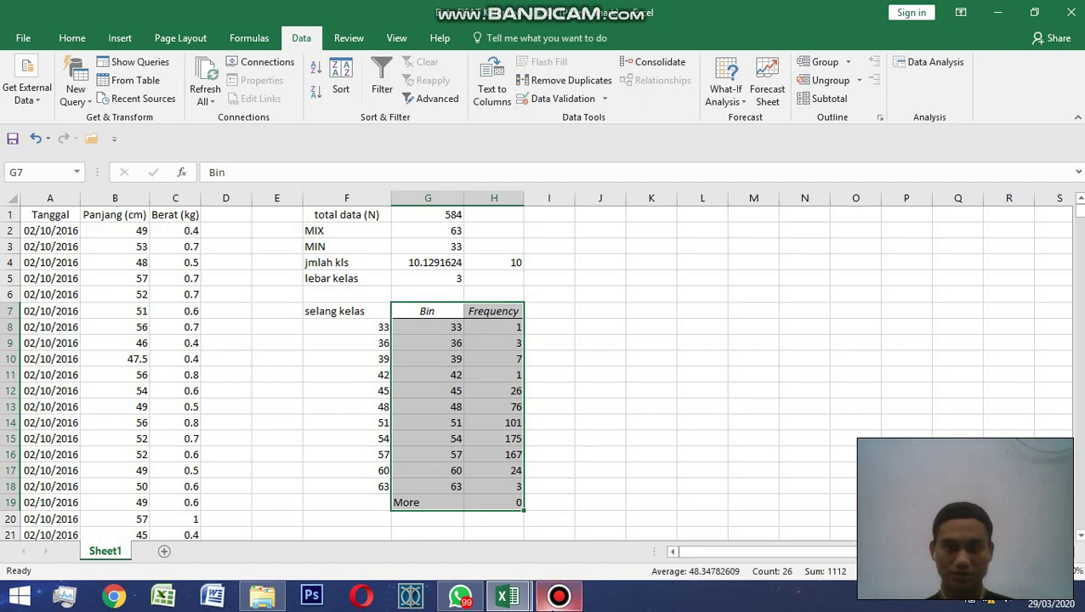
# Step: Return from the Start screen to the Excel sheet with the histogram output
pyautogui.click(559, 595)
pyautogui.press('super')
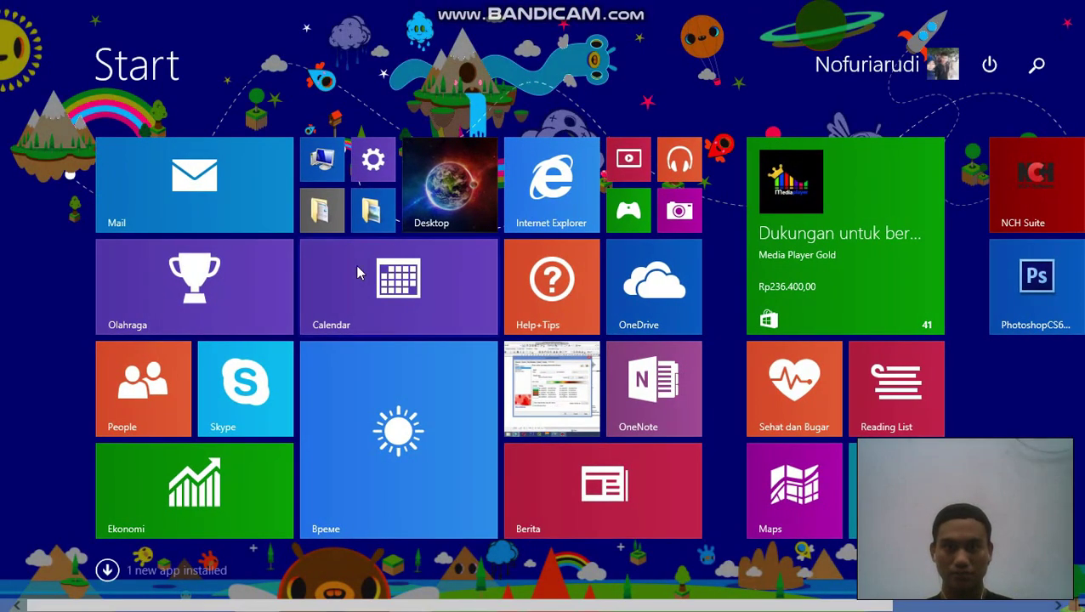
pyautogui.click(410, 206)
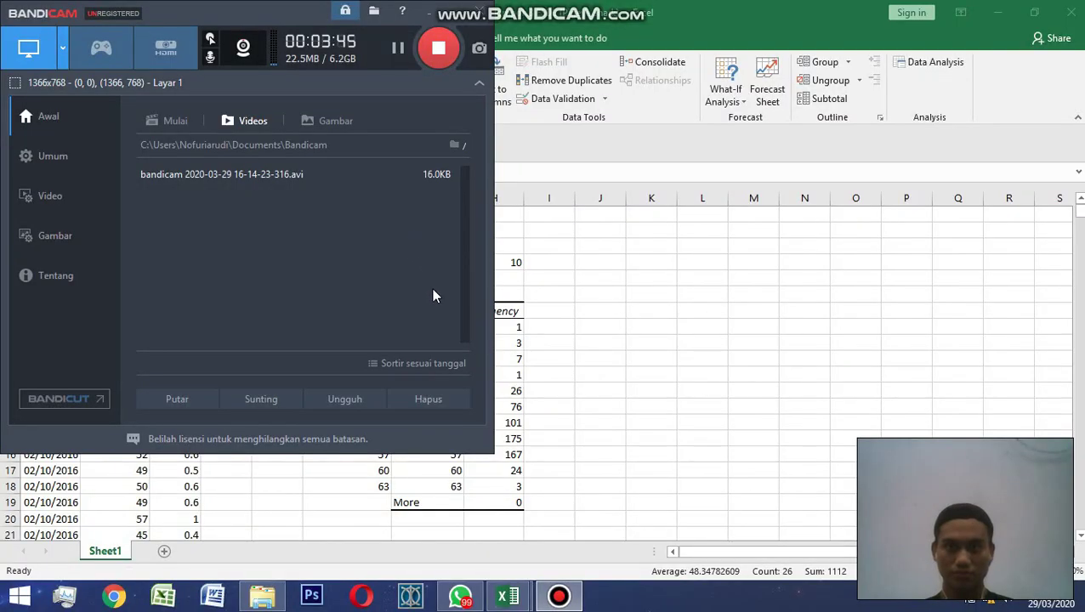
pyautogui.hotkey('alt', 'Tab')
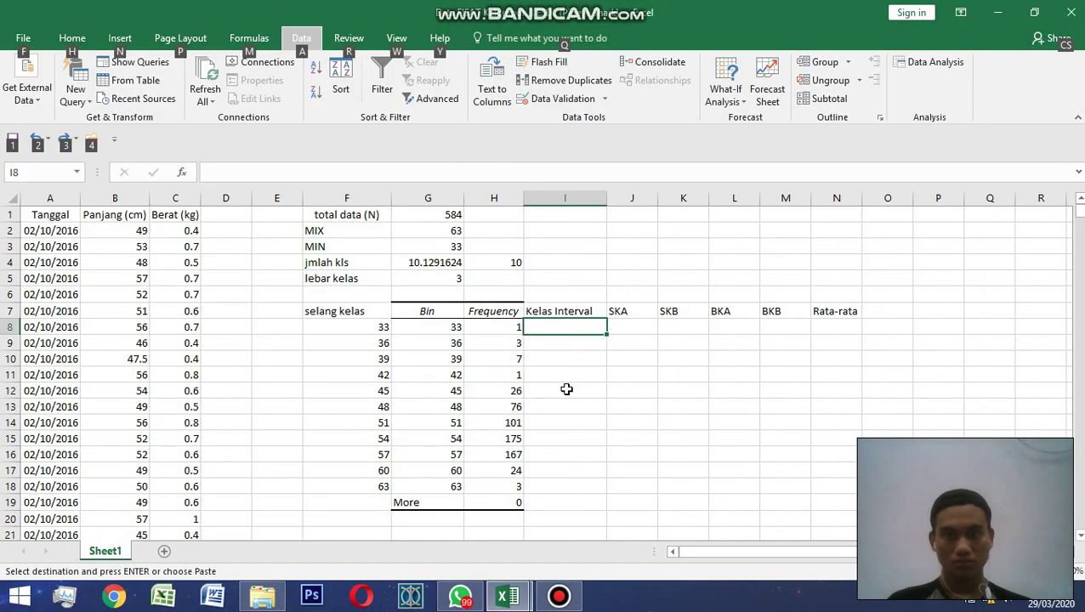
pyautogui.click(565, 328)
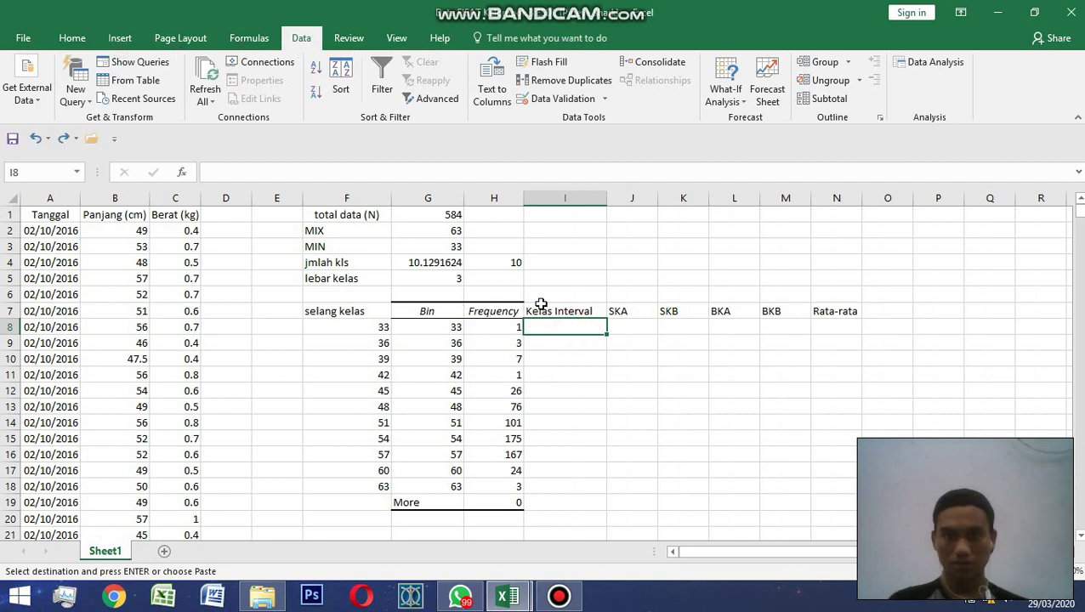
# Step: Review the row-7 headers Kelas Interval, SKA, SKB, BKA, BKB and Rata-rata
pyautogui.click(618, 311)
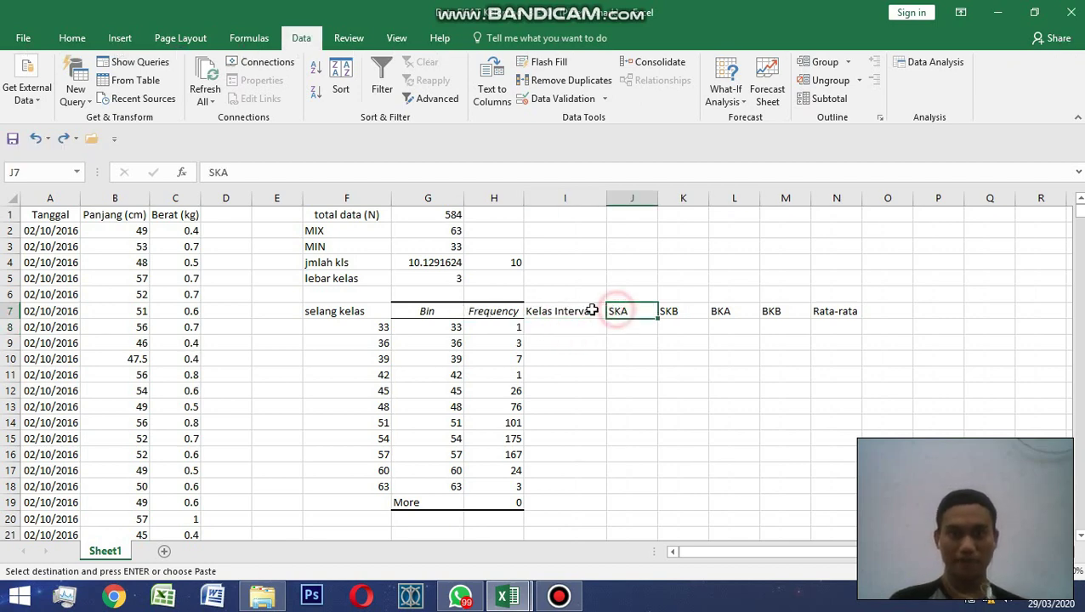
pyautogui.click(595, 312)
pyautogui.click(627, 311)
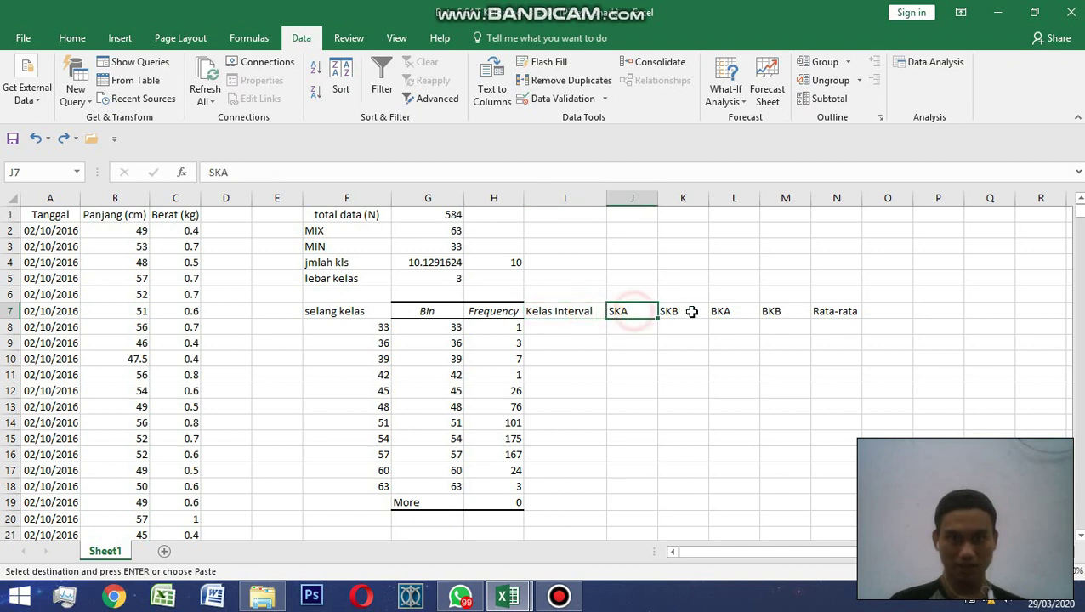
pyautogui.click(693, 311)
pyautogui.click(752, 313)
pyautogui.click(797, 315)
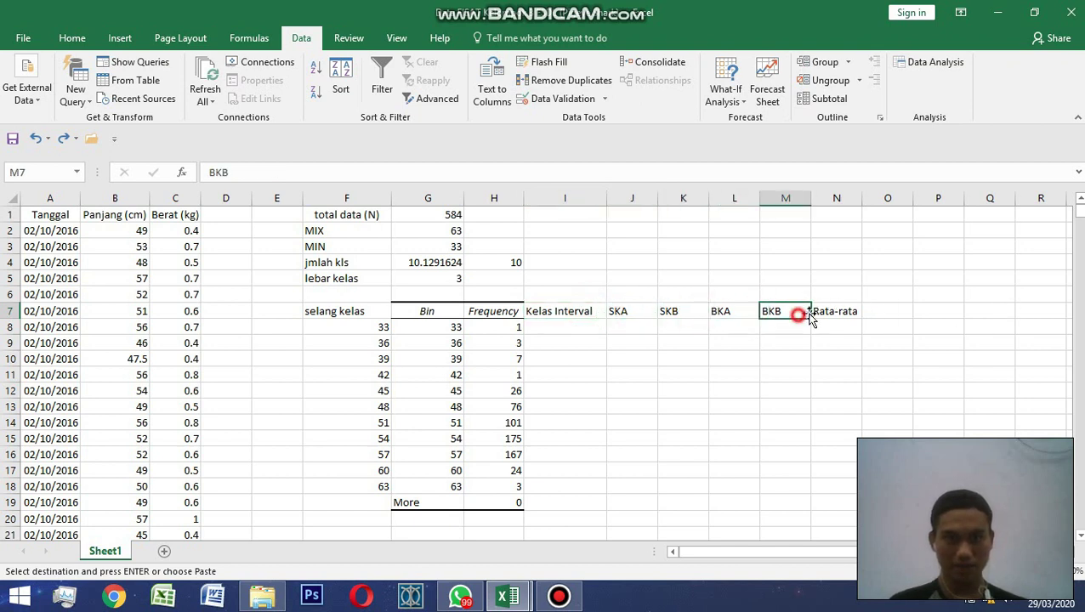
pyautogui.click(851, 313)
pyautogui.click(538, 322)
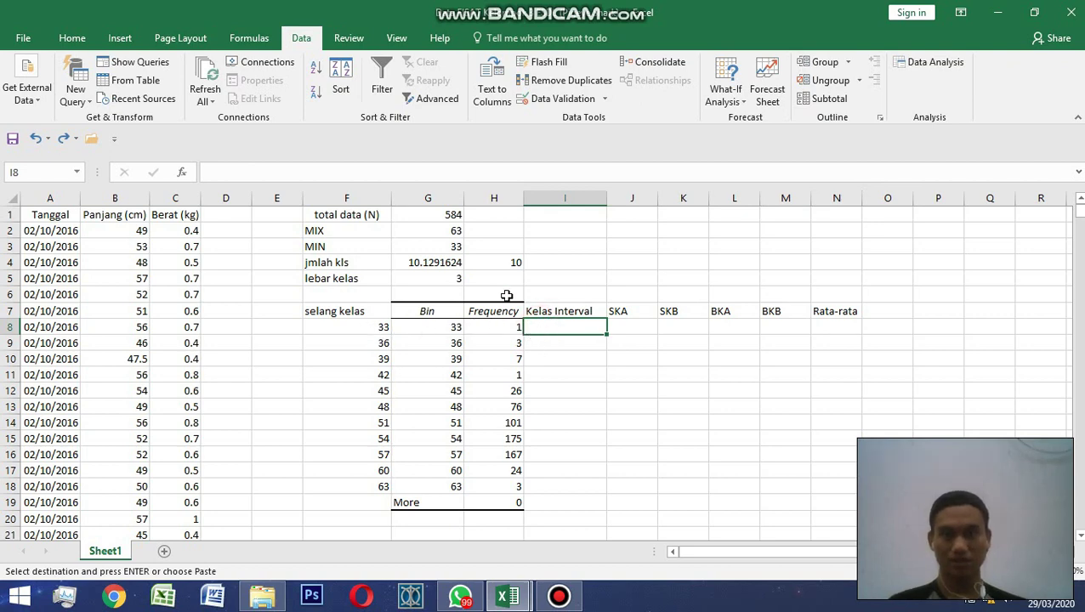
pyautogui.click(517, 330)
# Step: Copy the class intervals 33-35 to 63-65 from the other workbook into I8:I18
pyautogui.hotkey('alt', 'Tab')
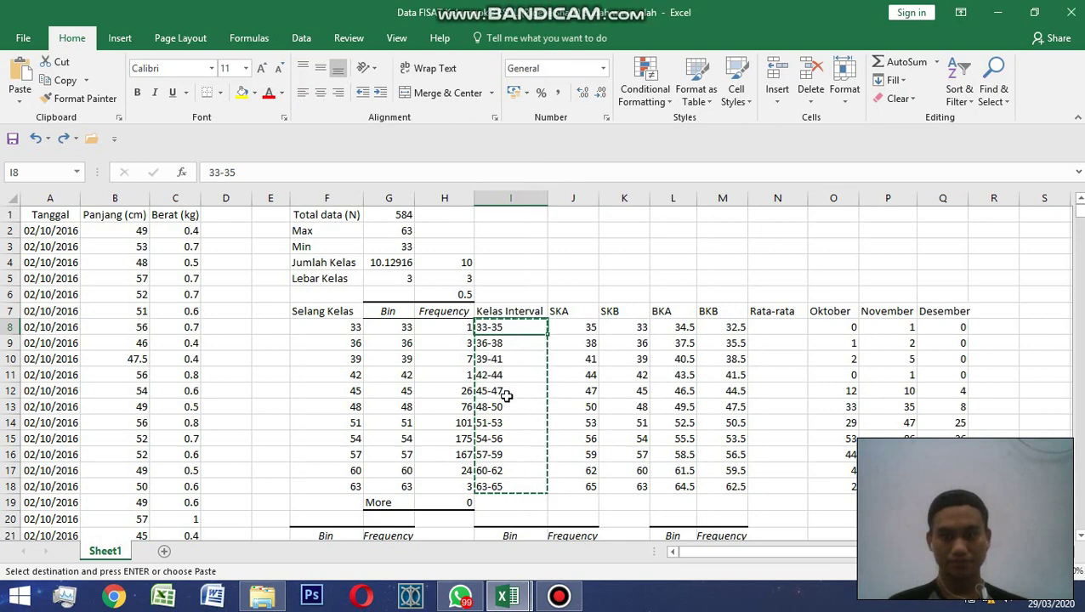
pyautogui.hotkey('alt', 'Tab')
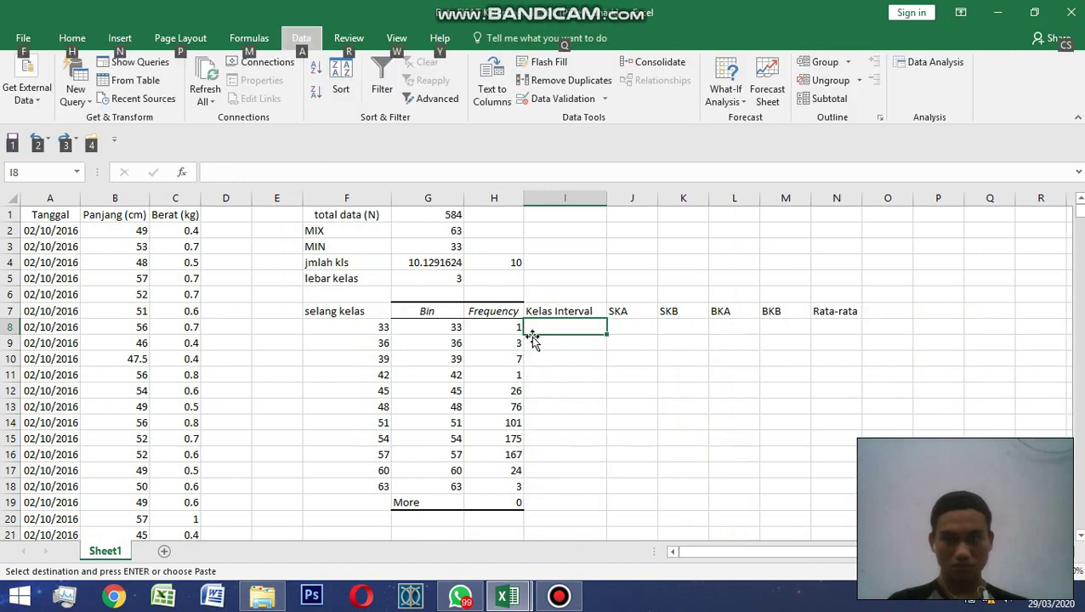
pyautogui.click(558, 336)
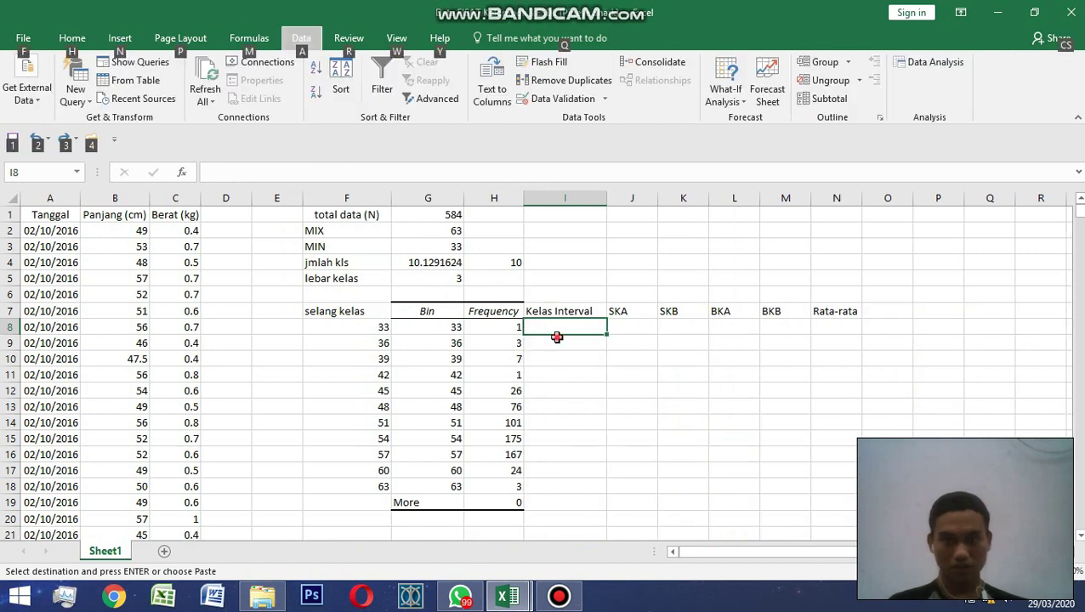
pyautogui.click(556, 326)
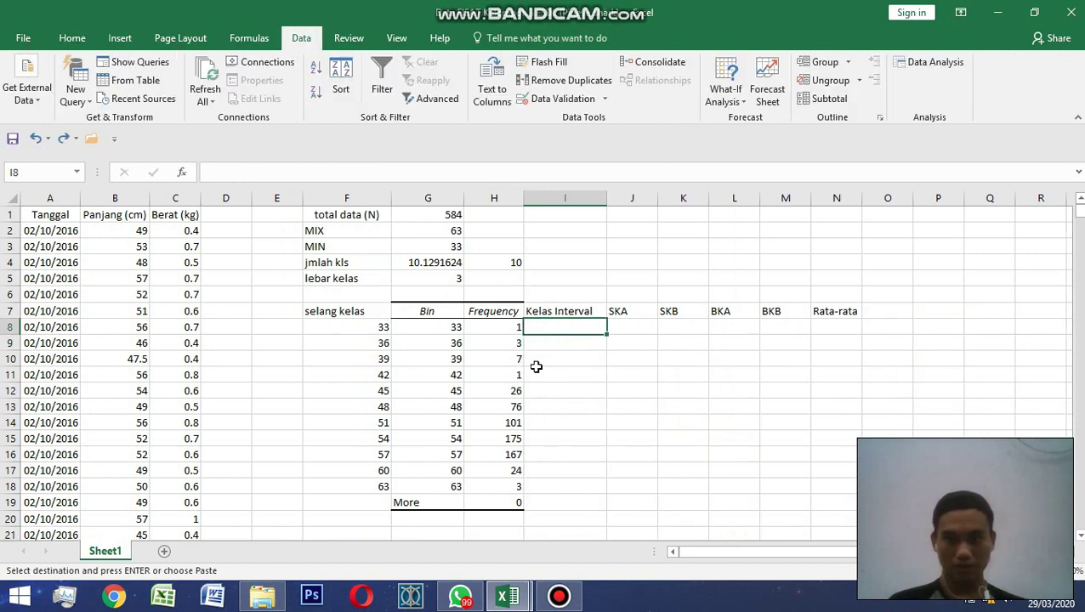
pyautogui.hotkey('ctrl', 'v')
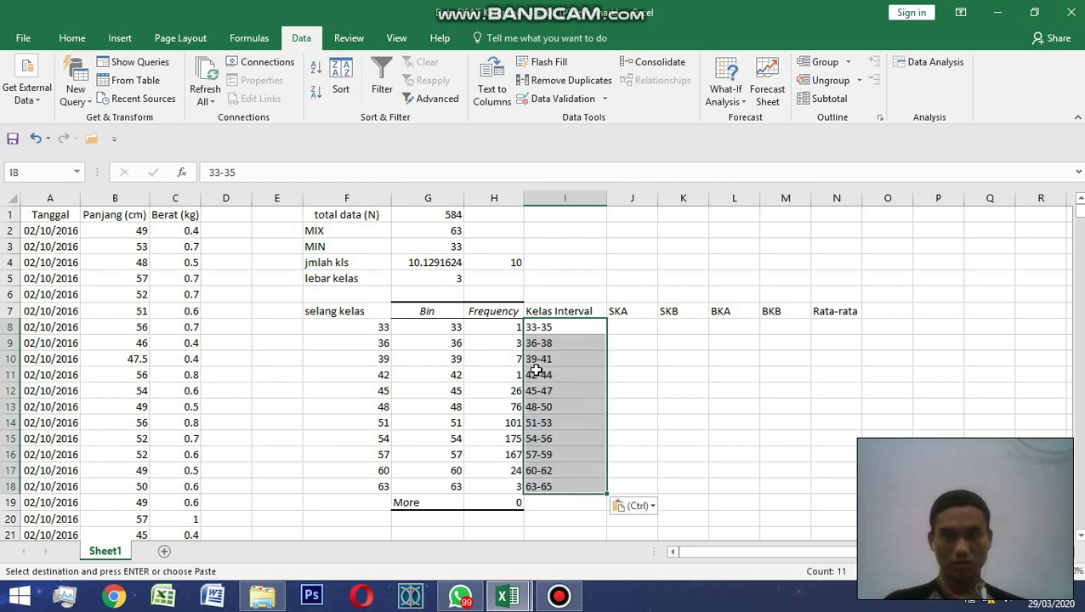
pyautogui.click(554, 331)
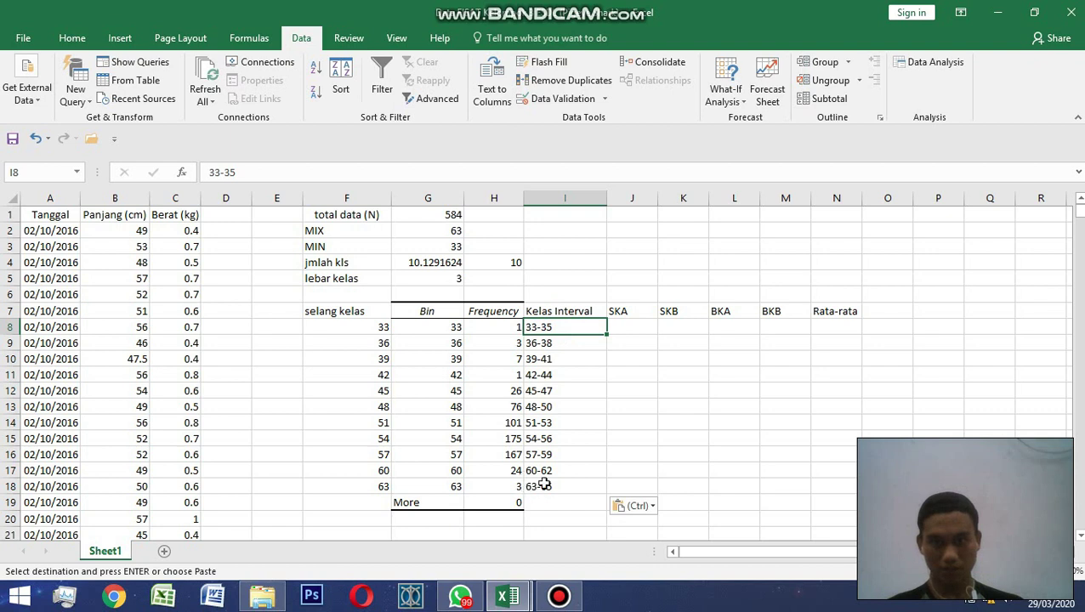
# Step: Enter initial values 33 and 35 into J8 and K8 under SKA and SKB
pyautogui.click(612, 326)
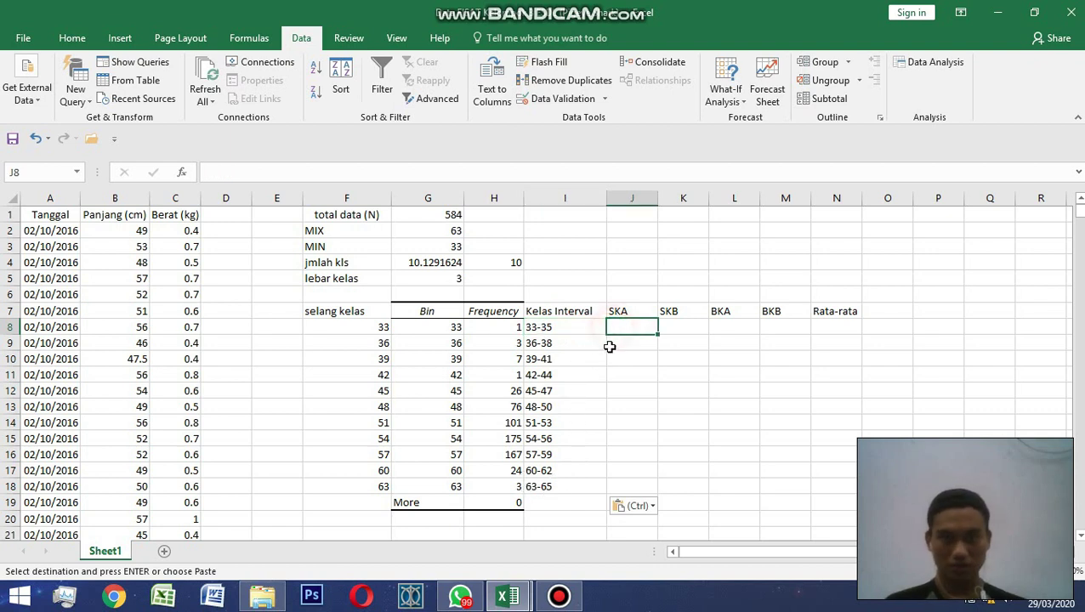
pyautogui.press('alt')
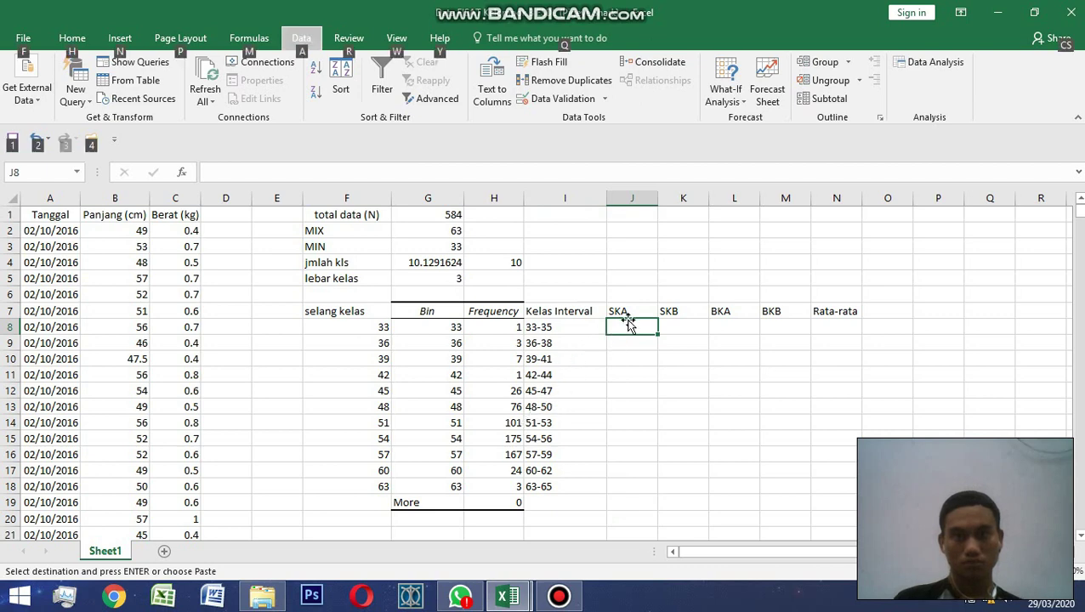
pyautogui.click(627, 322)
pyautogui.click(623, 314)
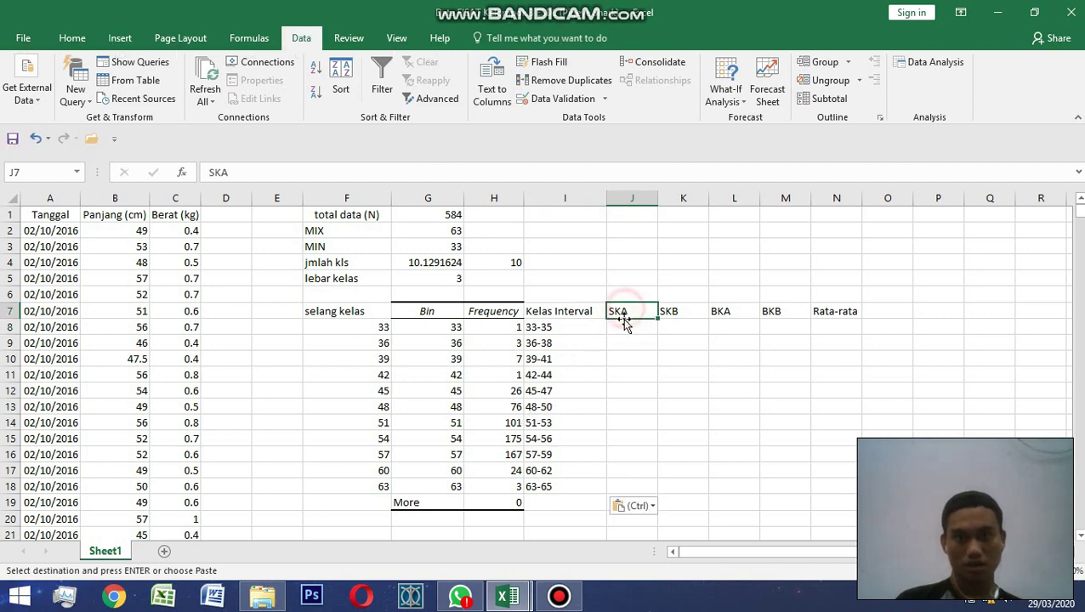
pyautogui.click(625, 324)
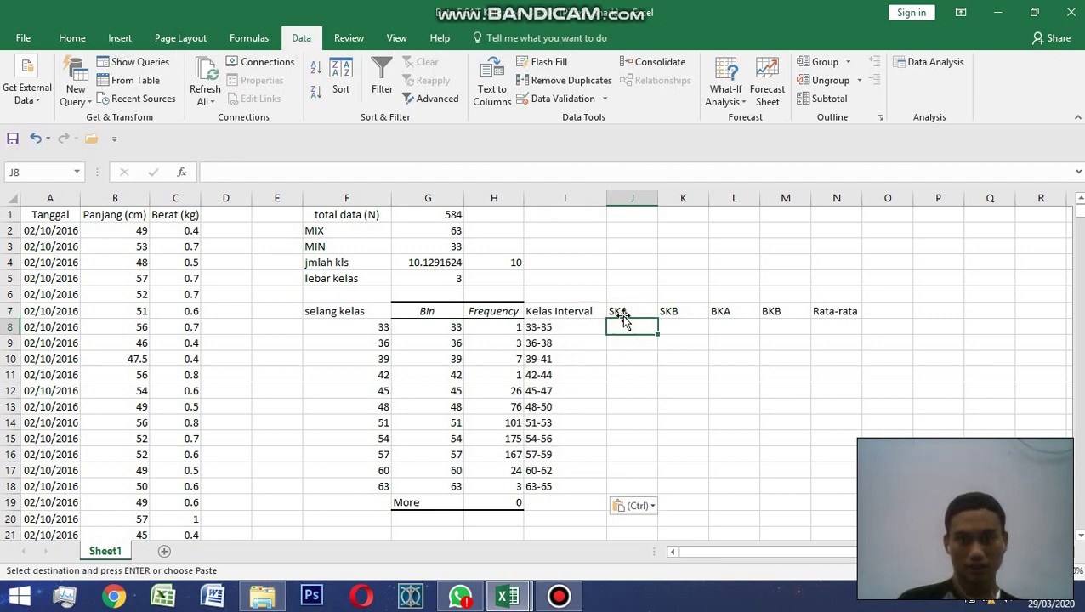
pyautogui.click(622, 312)
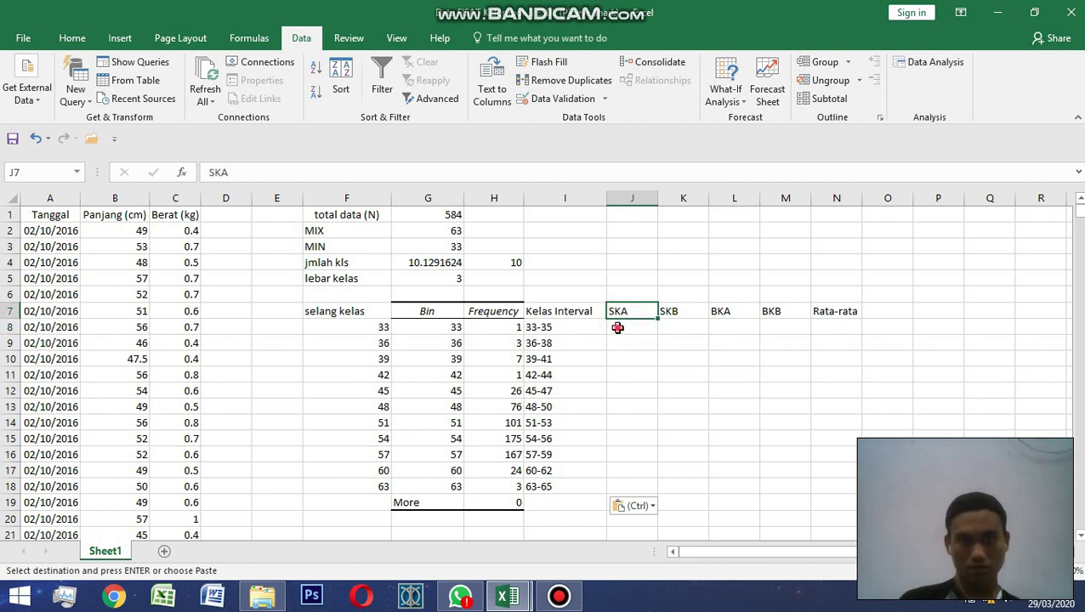
pyautogui.click(617, 326)
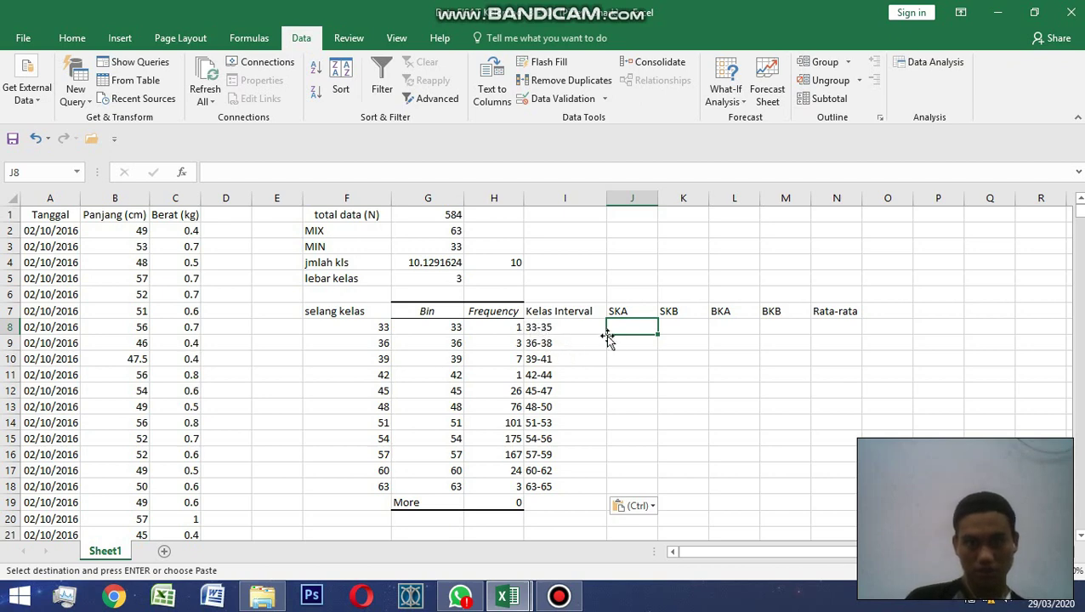
pyautogui.write('33')
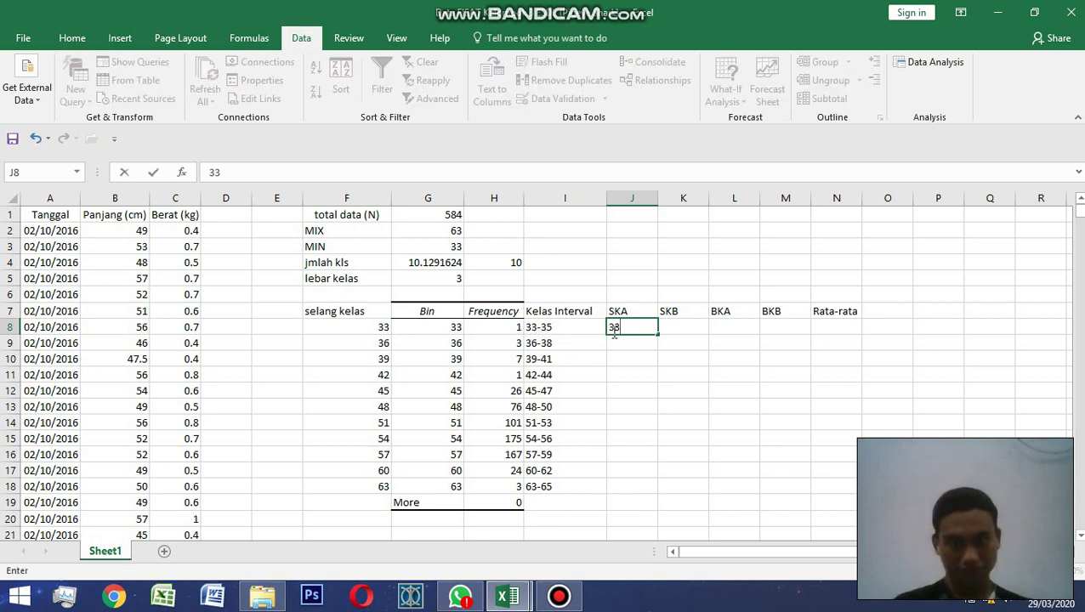
pyautogui.press('Tab')
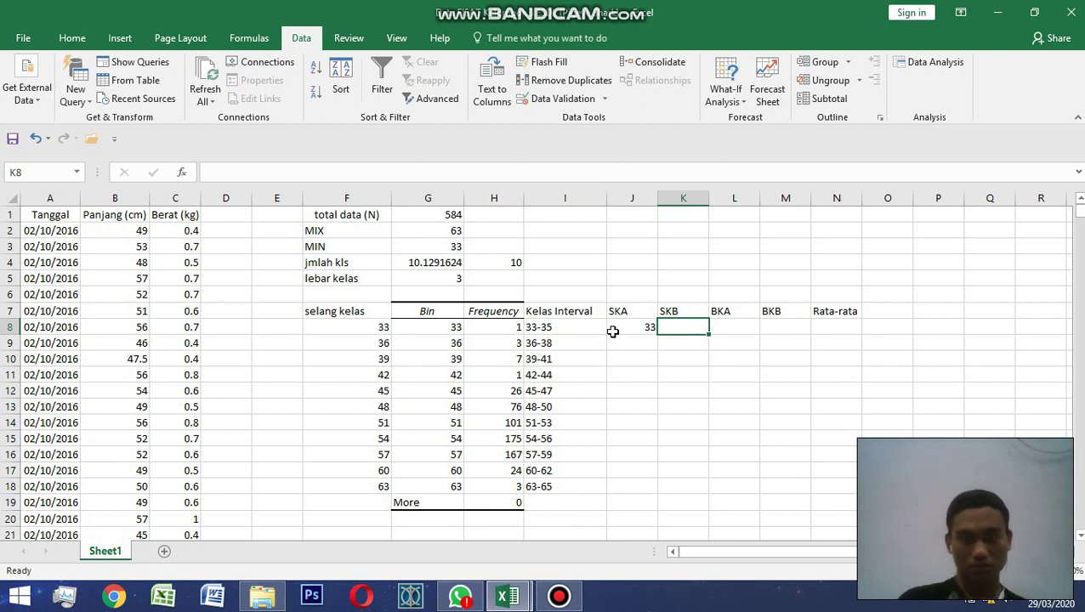
pyautogui.click(613, 332)
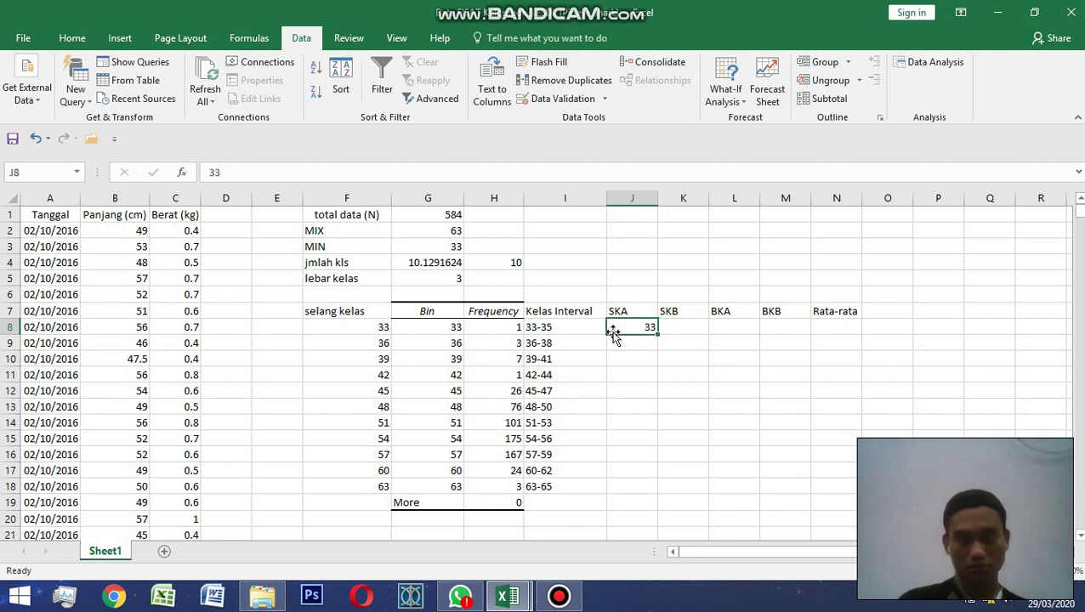
pyautogui.press('Tab')
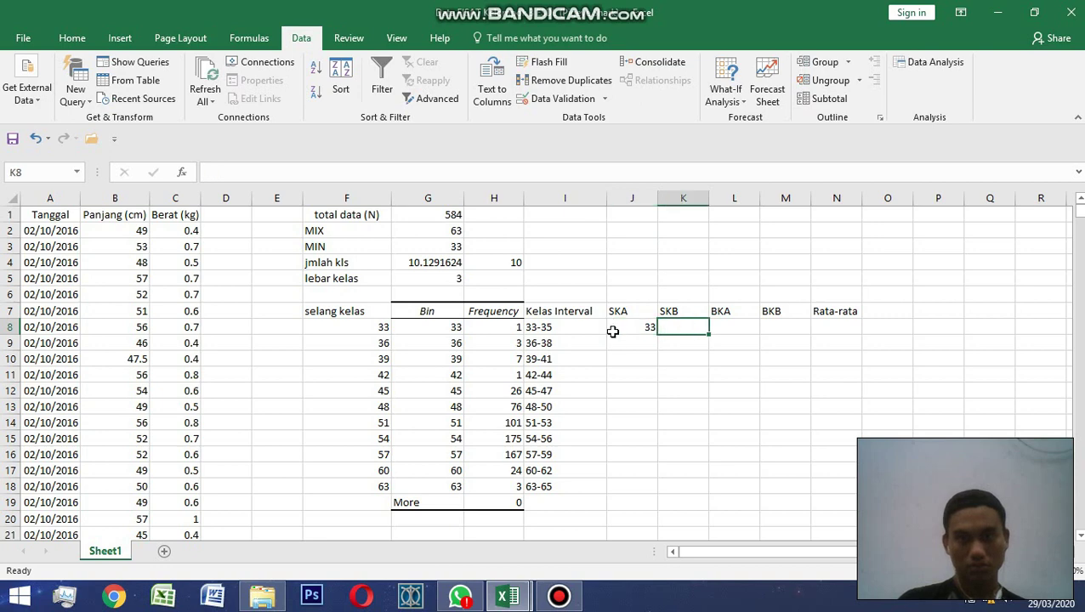
pyautogui.write('35')
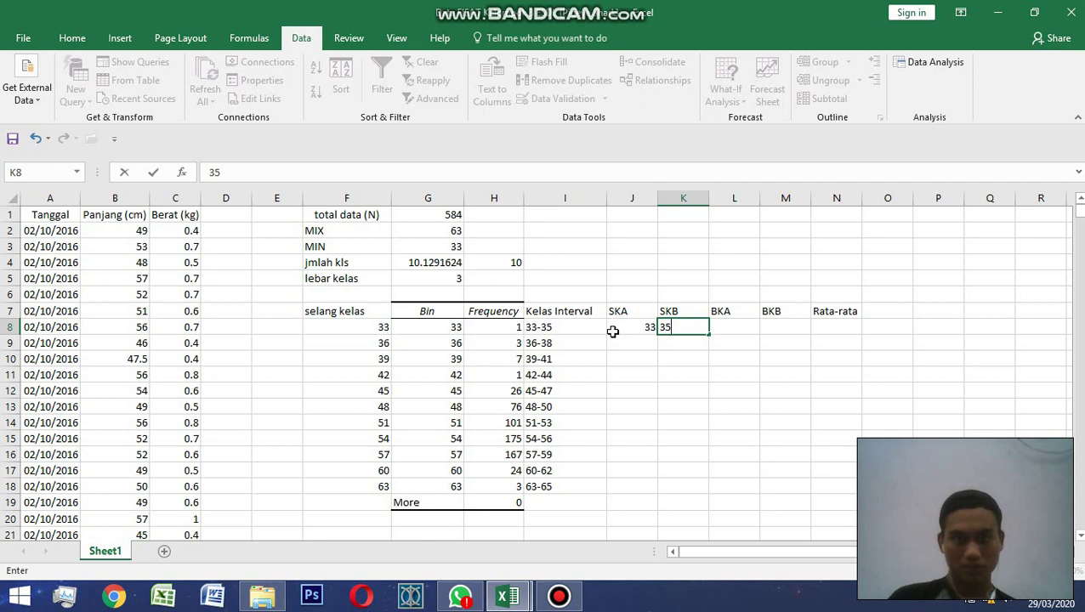
pyautogui.press('Tab')
# Step: Correct the first row to SKA 35, SKB 33, then paste the limits and boundaries into J8:M18
pyautogui.press('Left')
pyautogui.press('Left')
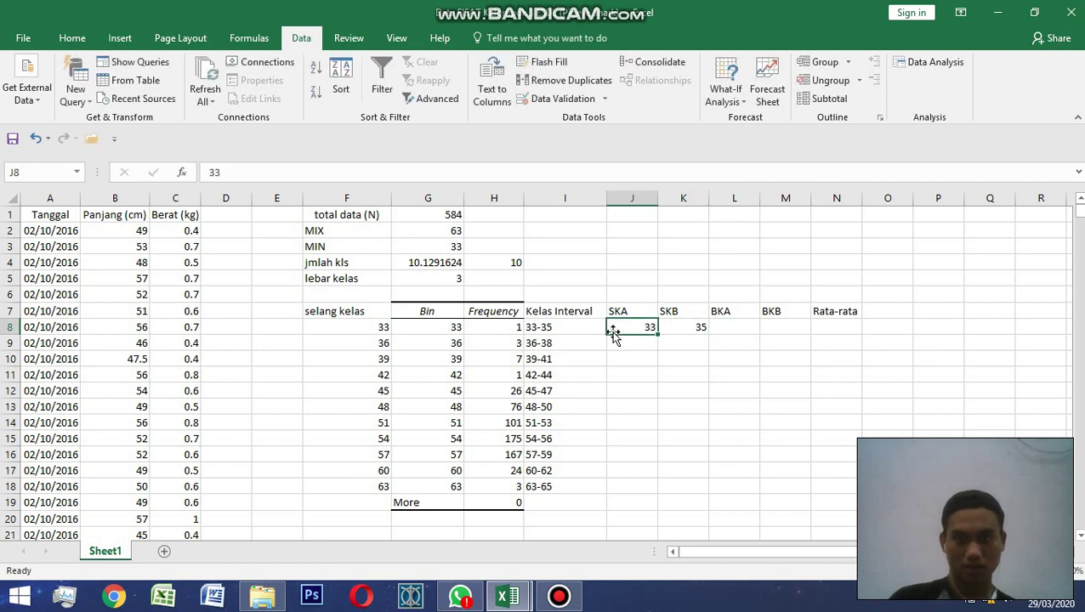
pyautogui.write('3')
pyautogui.press('Tab')
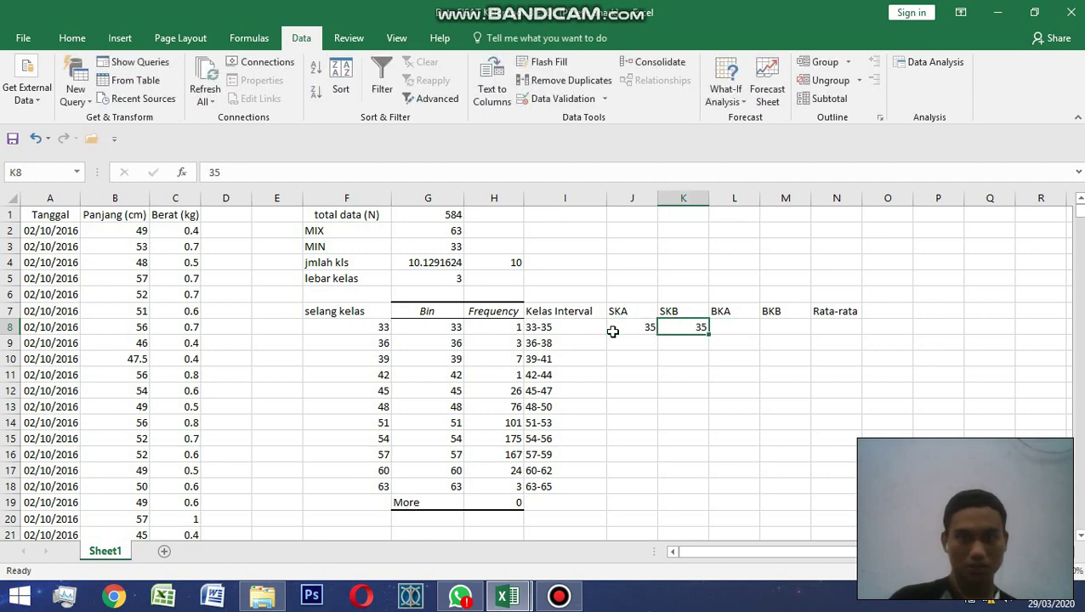
pyautogui.write('33')
pyautogui.press('Tab')
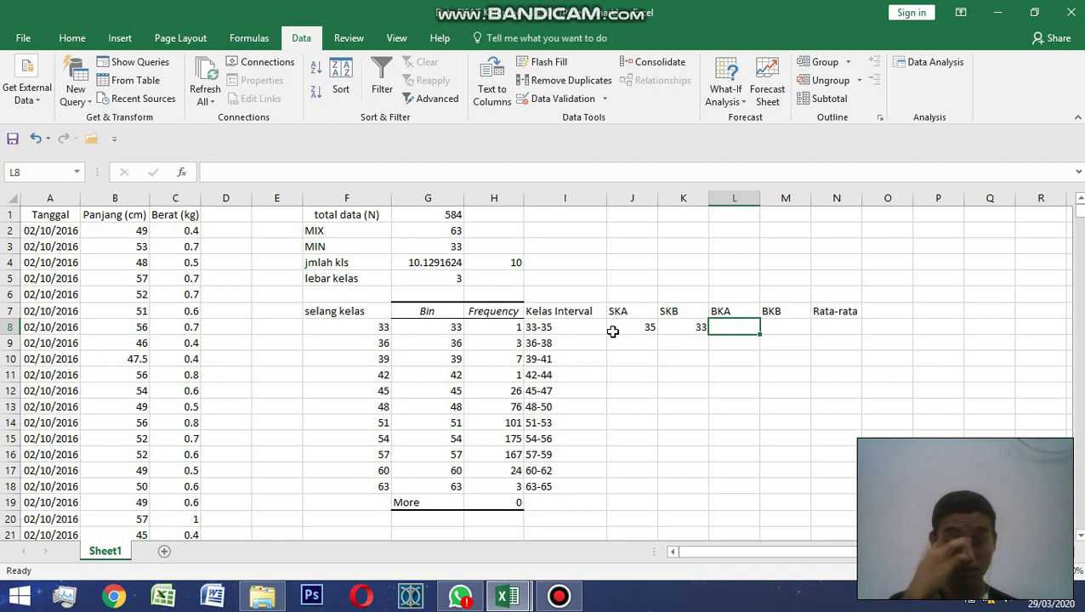
pyautogui.press('Right')
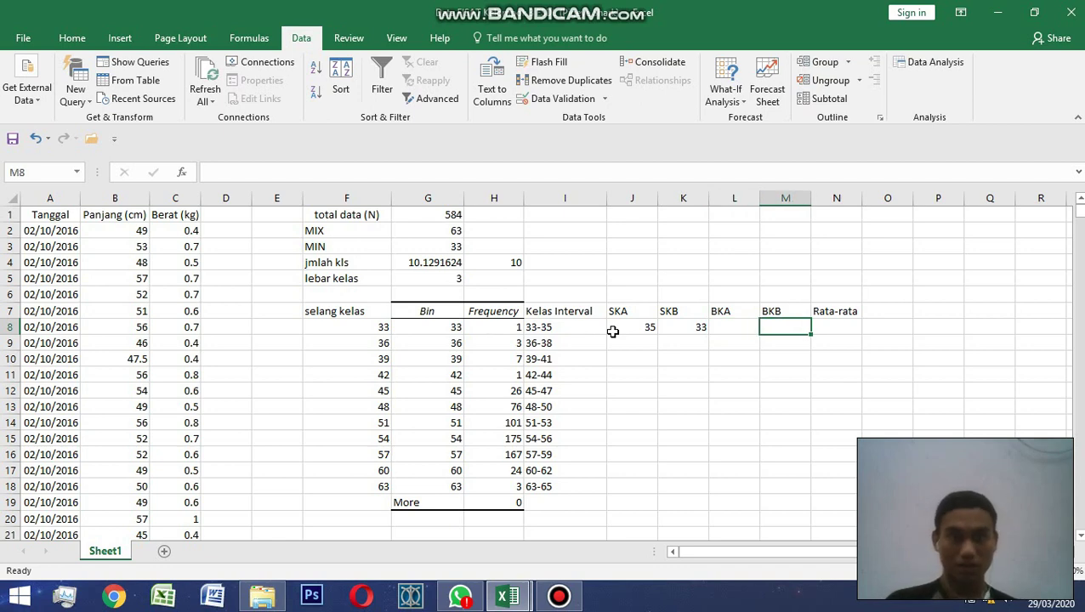
pyautogui.press('Left')
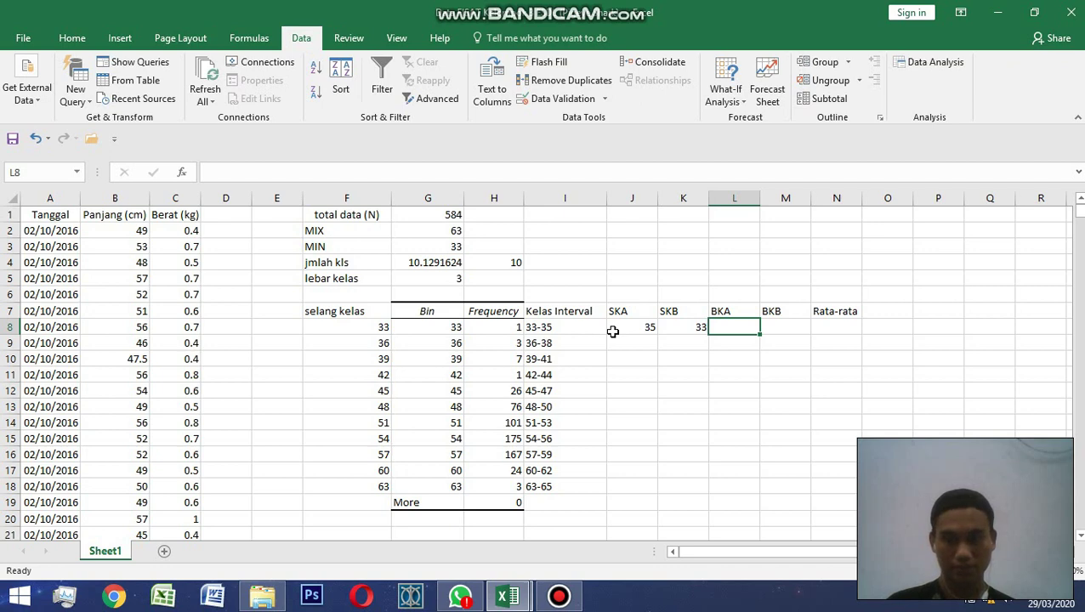
pyautogui.hotkey('ctrl', 'v')
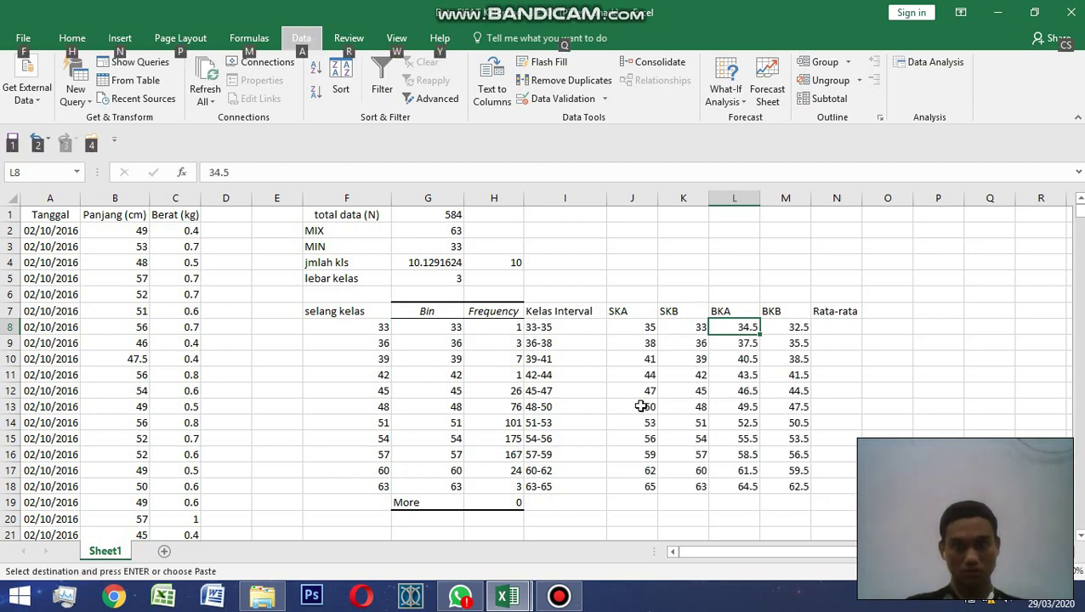
pyautogui.click(634, 393)
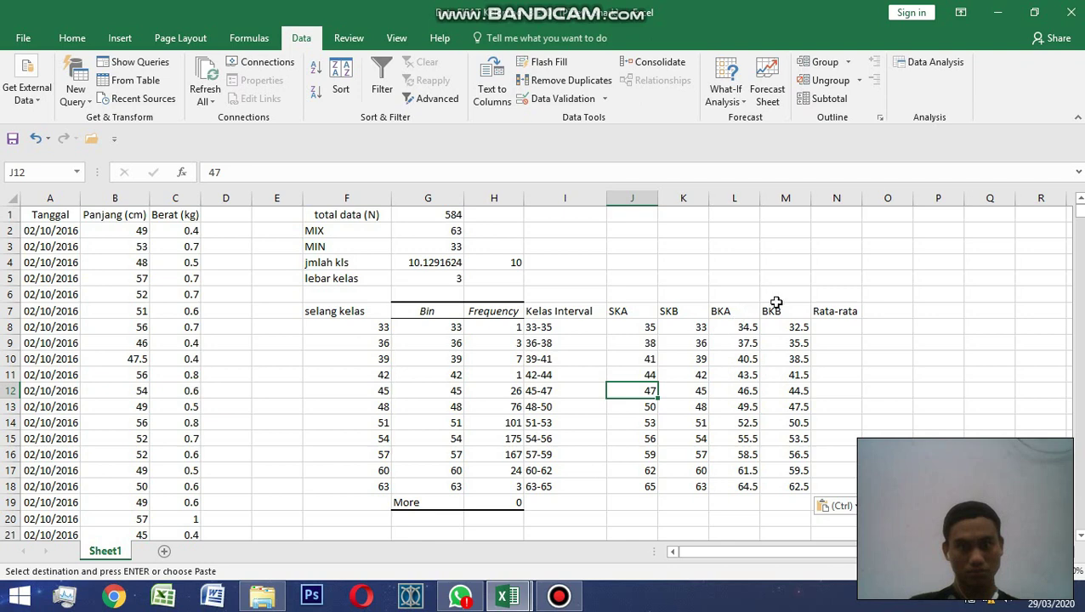
pyautogui.hscroll(1, 838, 317)
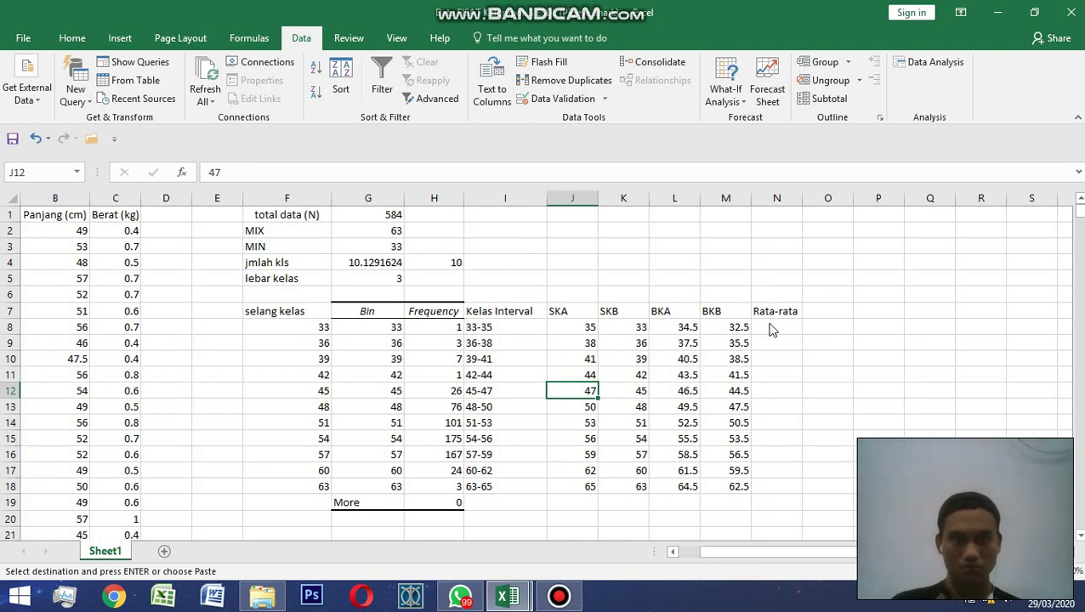
pyautogui.press('alt')
pyautogui.click(767, 330)
pyautogui.hotkey('ctrl', 'v')
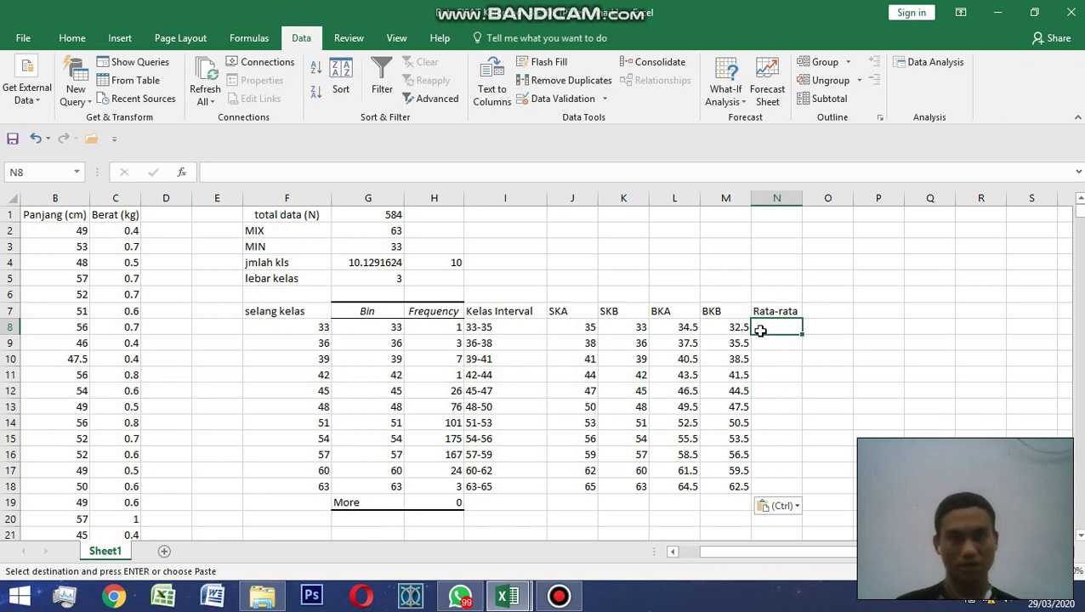
# Step: Start a formula in N8 referencing the first SKA value, then clear it
pyautogui.write('=')
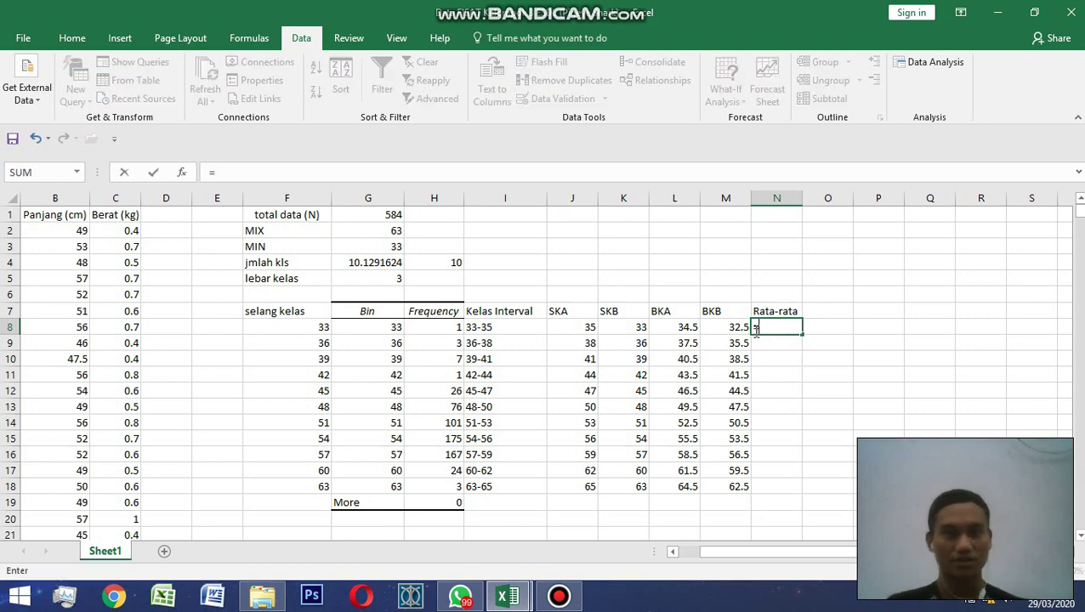
pyautogui.click(566, 326)
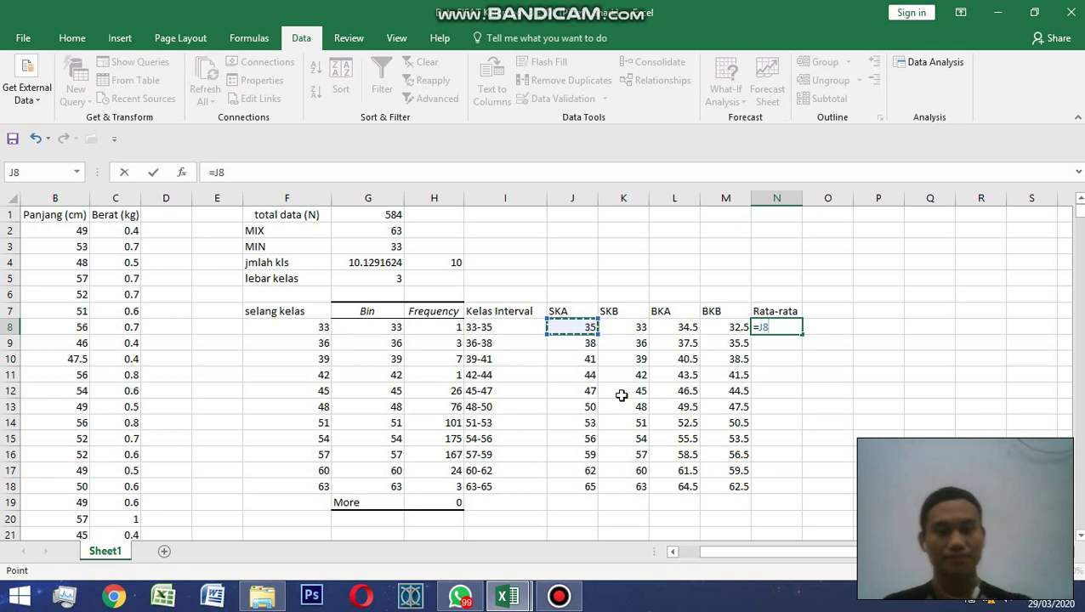
pyautogui.press('Return')
pyautogui.press('Return')
pyautogui.press('Return')
pyautogui.press('Return')
pyautogui.press('Return')
pyautogui.press('Return')
pyautogui.press('Return')
pyautogui.press('Return')
pyautogui.press('Return')
pyautogui.press('Return')
pyautogui.press('Return')
pyautogui.press('Return')
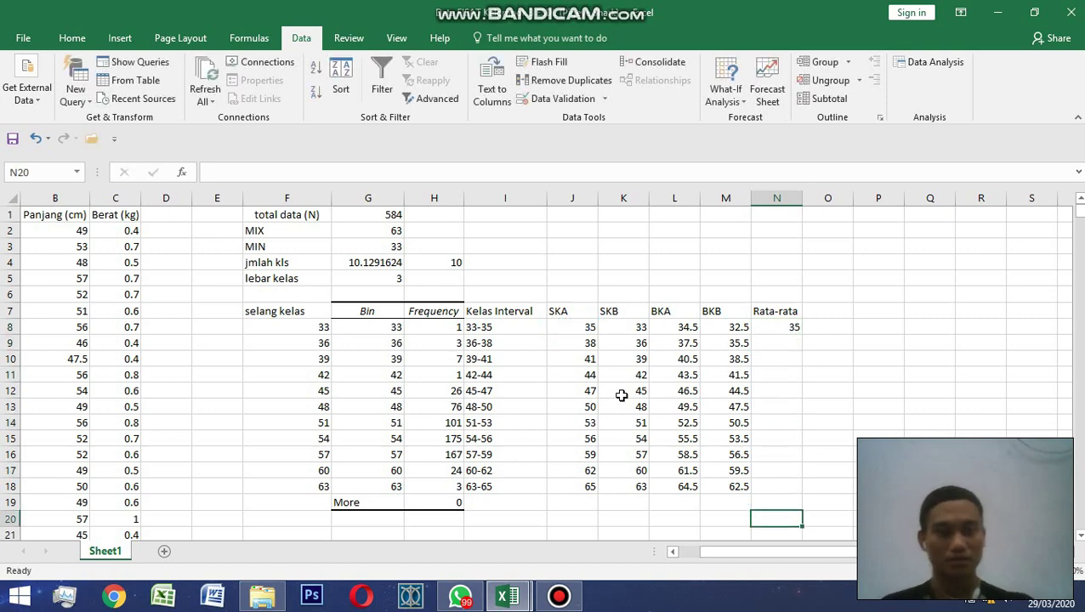
pyautogui.press('BackSpace')
pyautogui.click(775, 327)
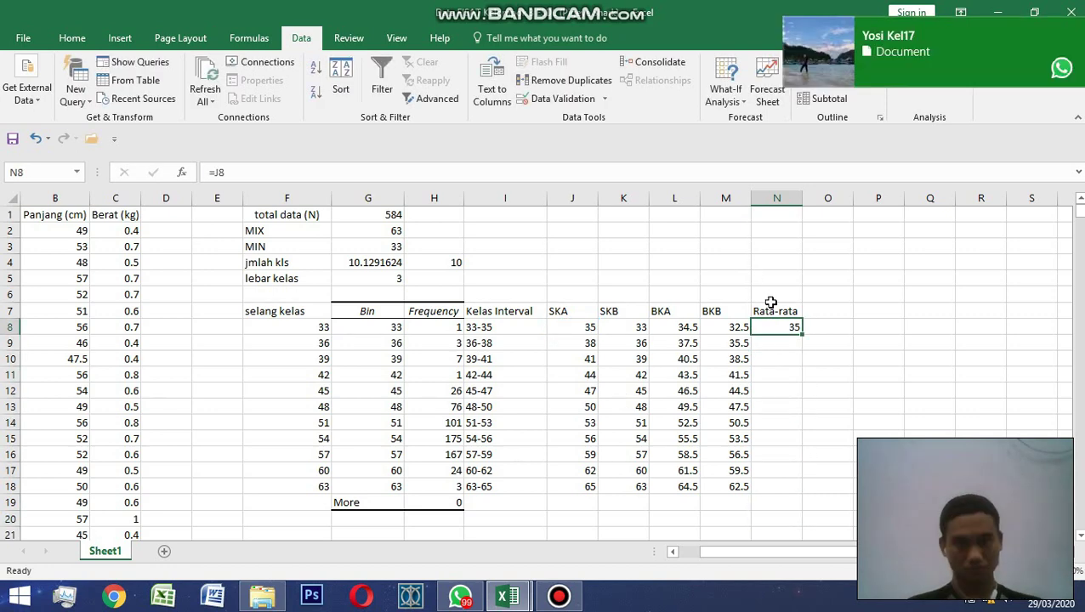
pyautogui.press('alt')
pyautogui.press('alt')
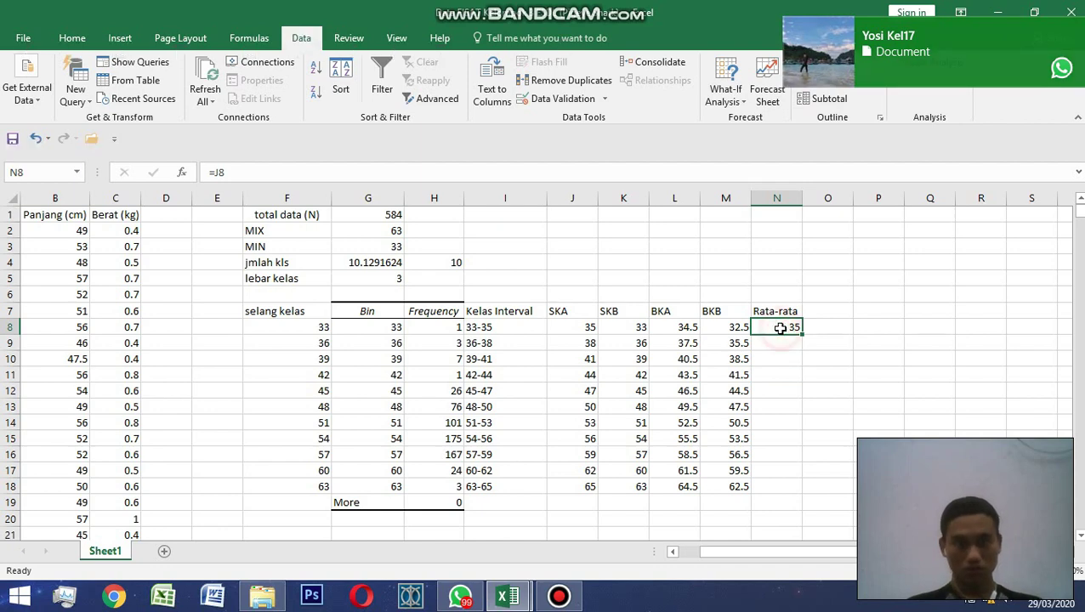
# Step: Enter the midpoint formula =(J8+K8)/2 in N8 and fill it down to N18
pyautogui.write('=')
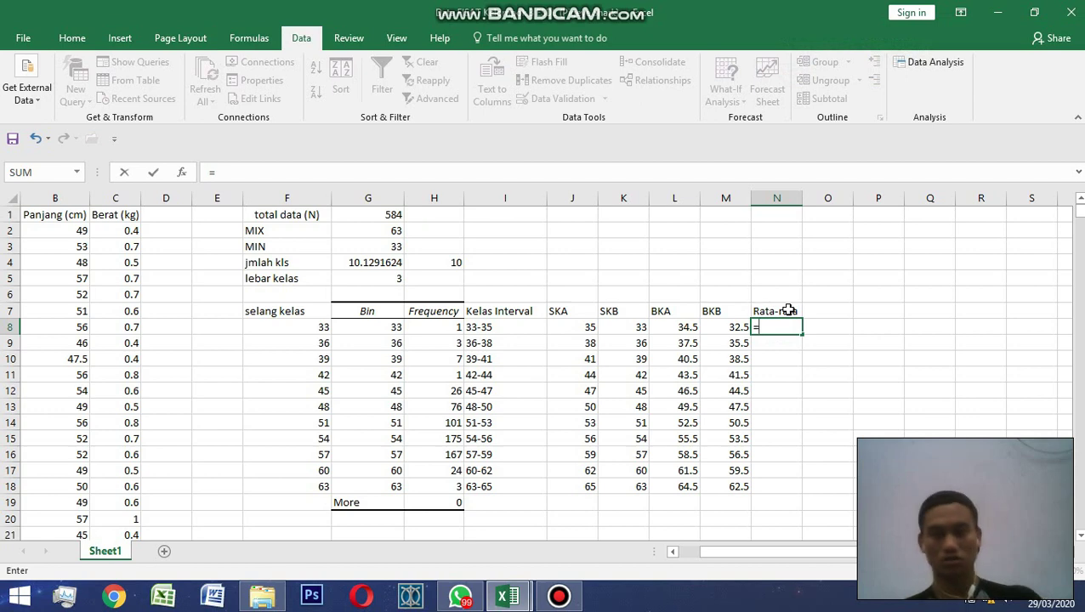
pyautogui.write('(')
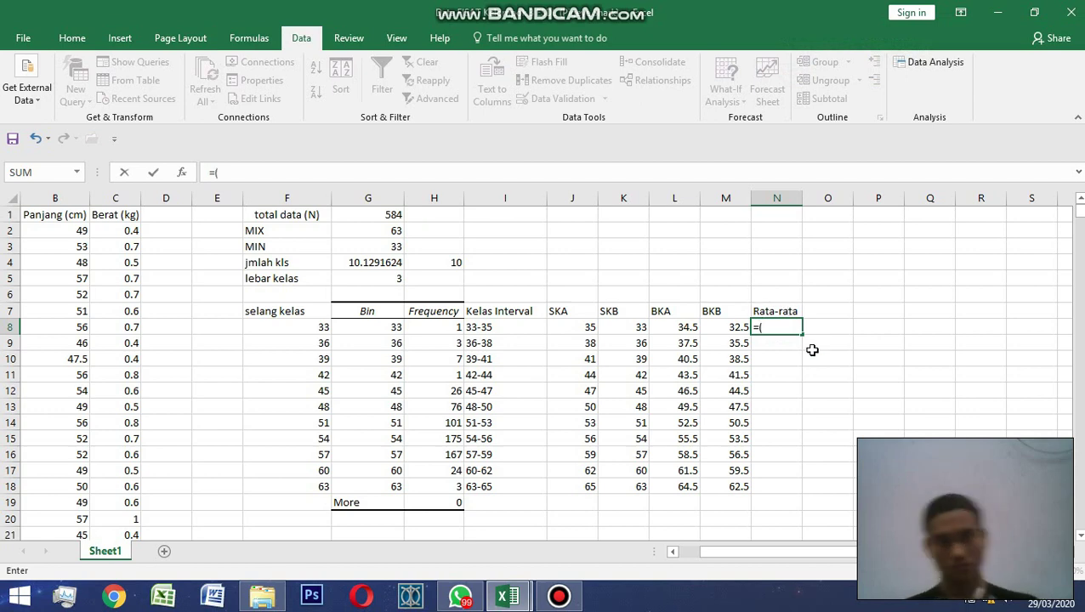
pyautogui.click(587, 326)
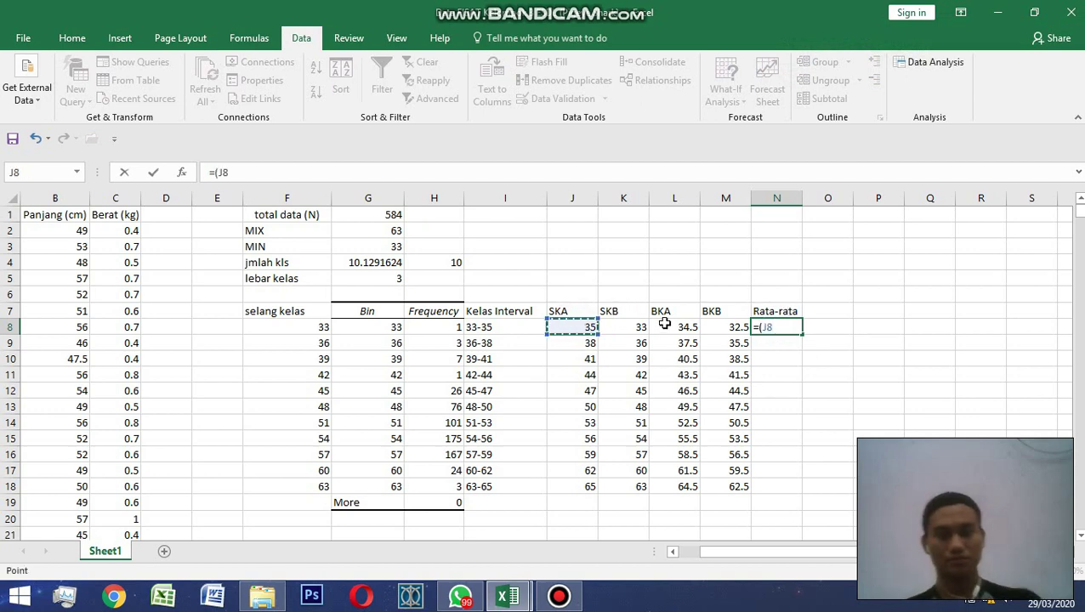
pyautogui.write('+')
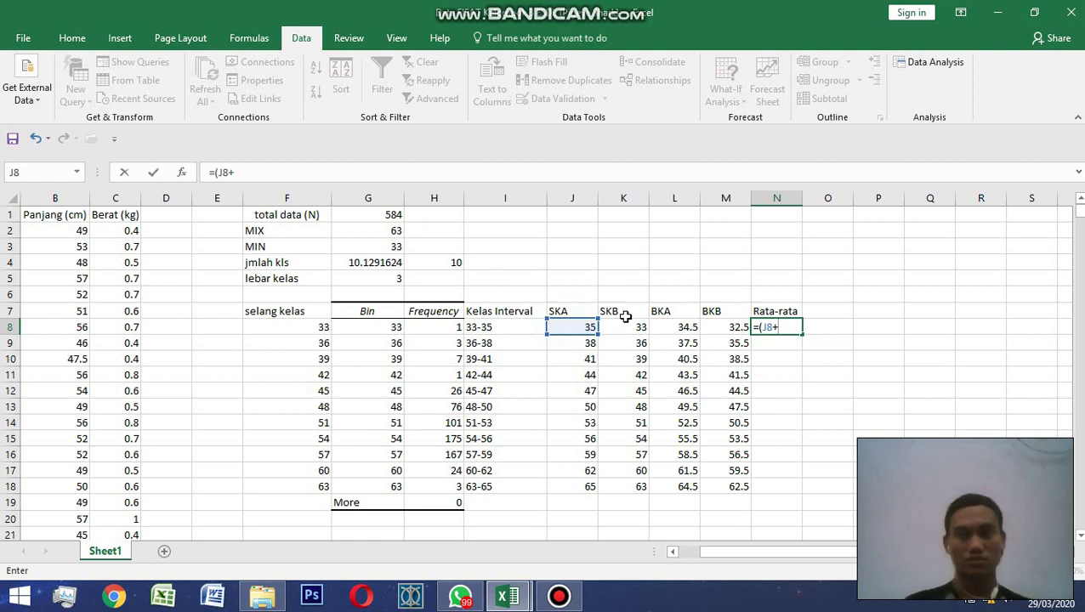
pyautogui.click(630, 326)
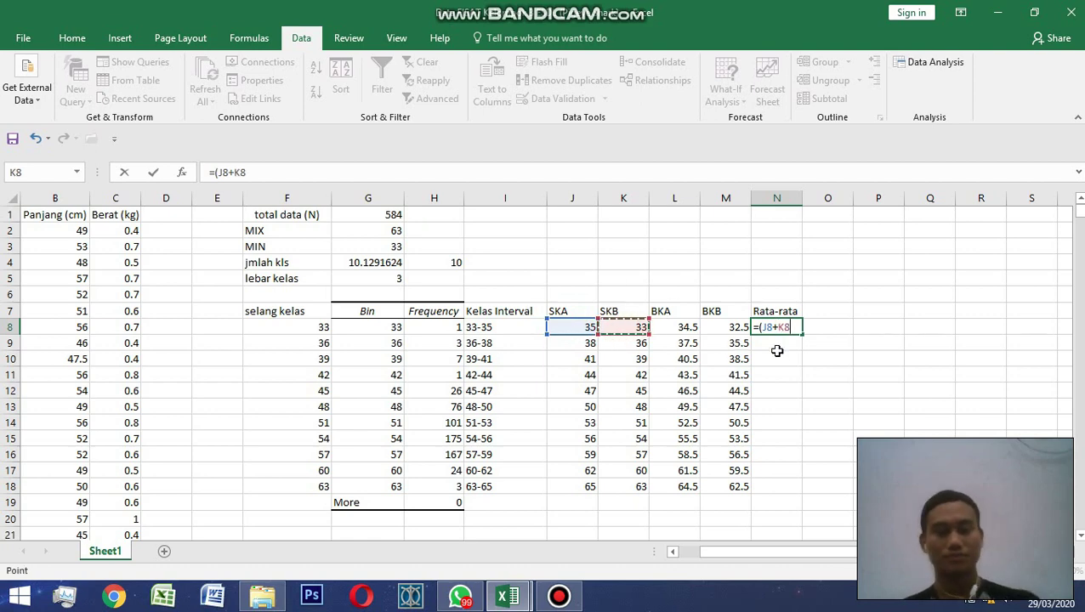
pyautogui.write(')/2')
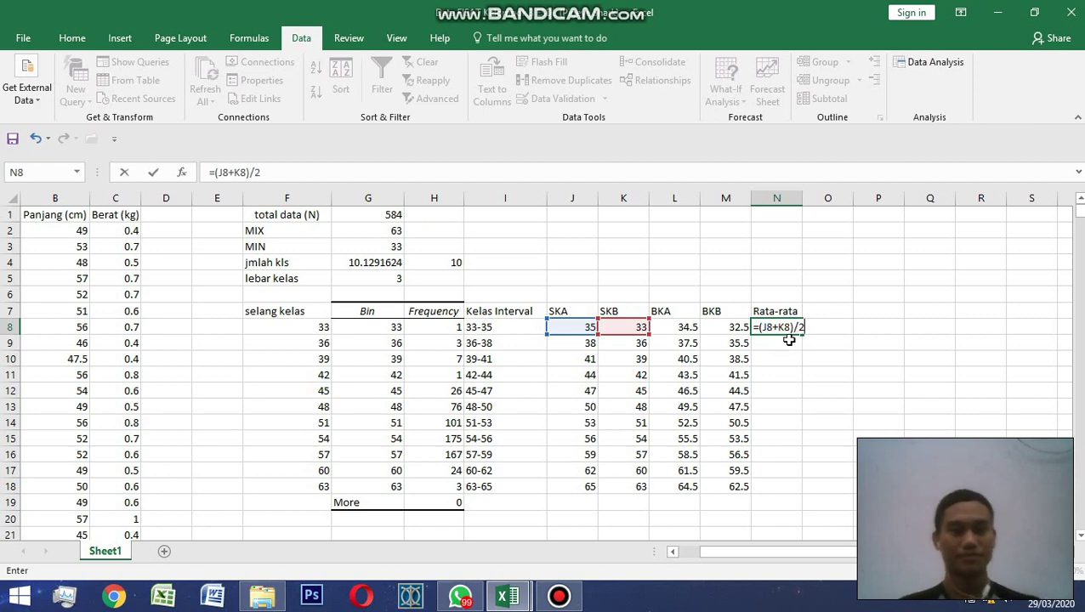
pyautogui.press('Return')
pyautogui.click(796, 328)
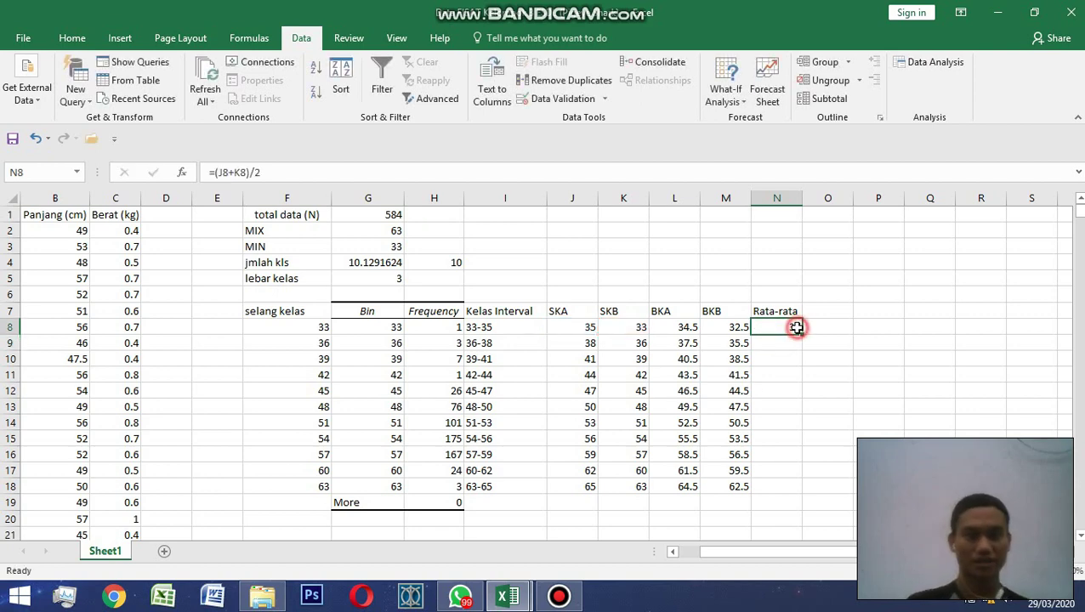
pyautogui.moveTo(801, 334); pyautogui.dragTo(798, 501)
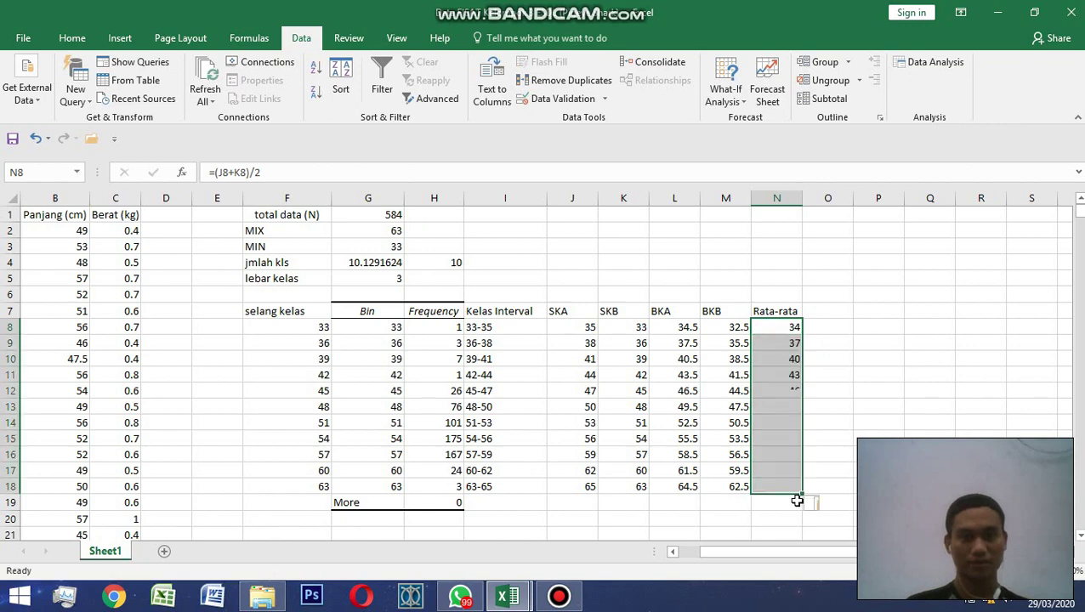
# Step: Paste the headers Oktober, November, Desember and jumlash starting at O7
pyautogui.click(826, 340)
pyautogui.click(824, 296)
pyautogui.click(825, 314)
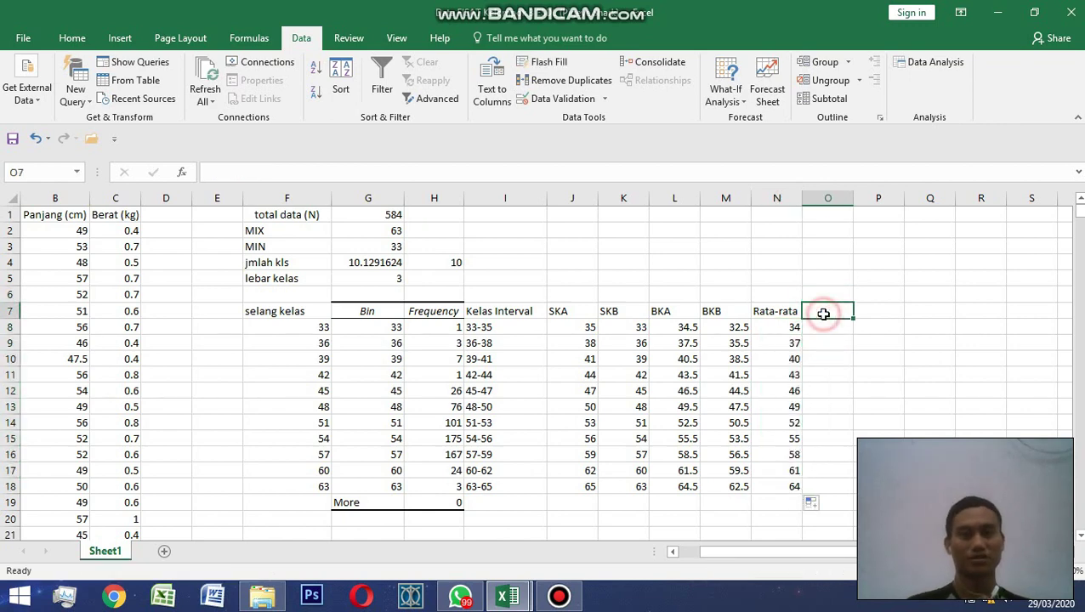
pyautogui.hotkey('ctrl', 'v')
pyautogui.press('alt')
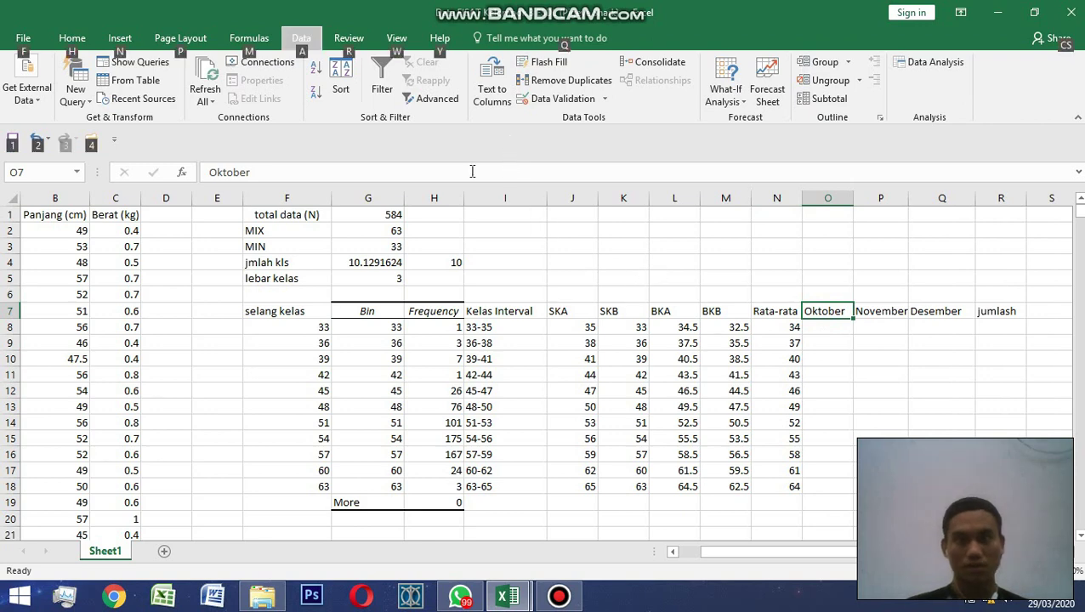
pyautogui.click(509, 228)
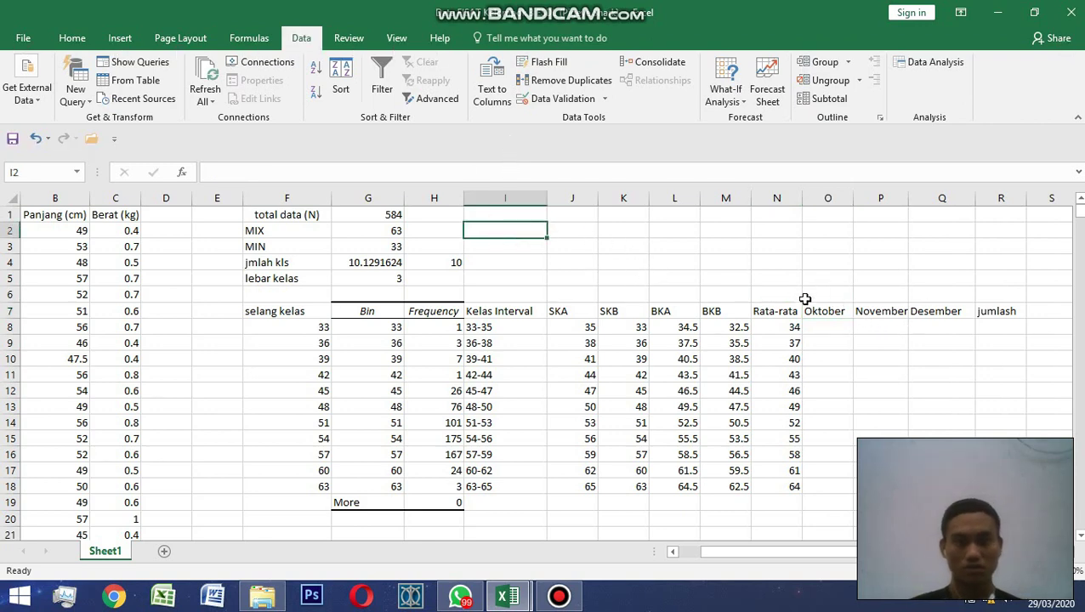
pyautogui.click(776, 326)
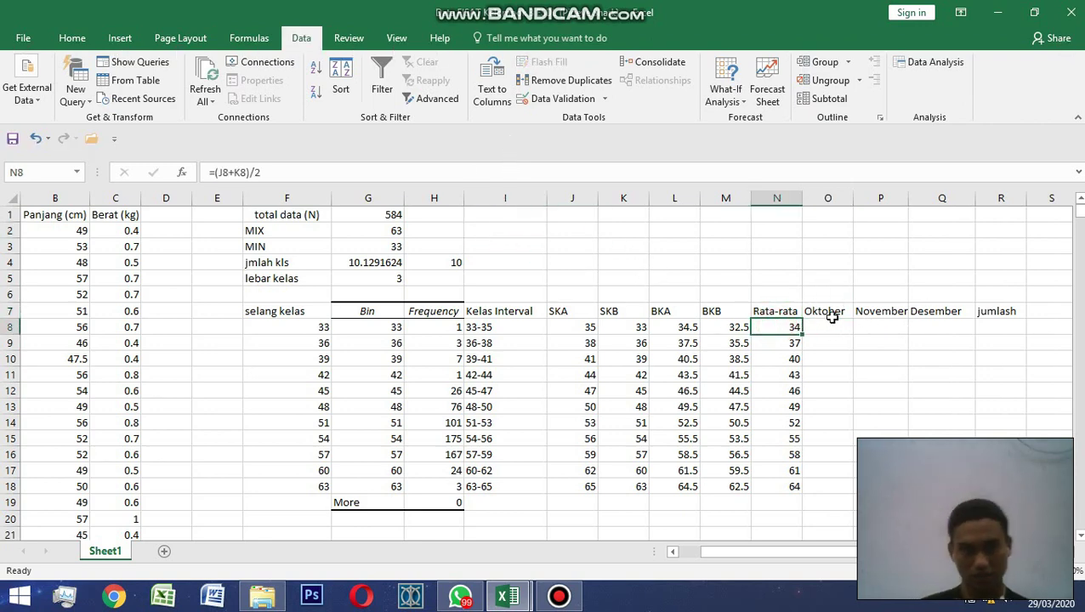
pyautogui.click(826, 315)
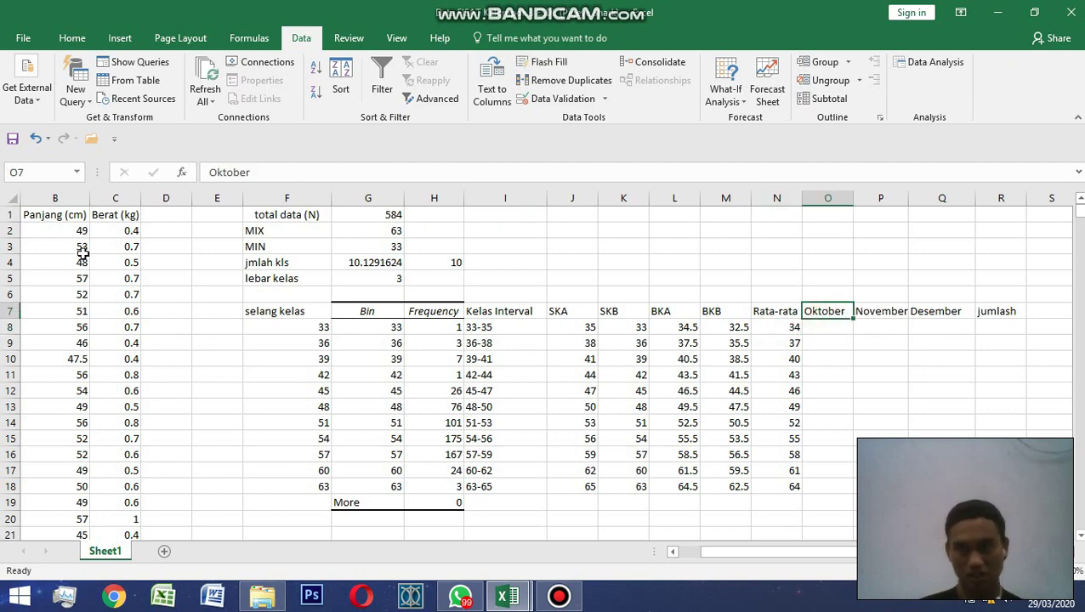
pyautogui.moveTo(748, 560); pyautogui.dragTo(702, 559)
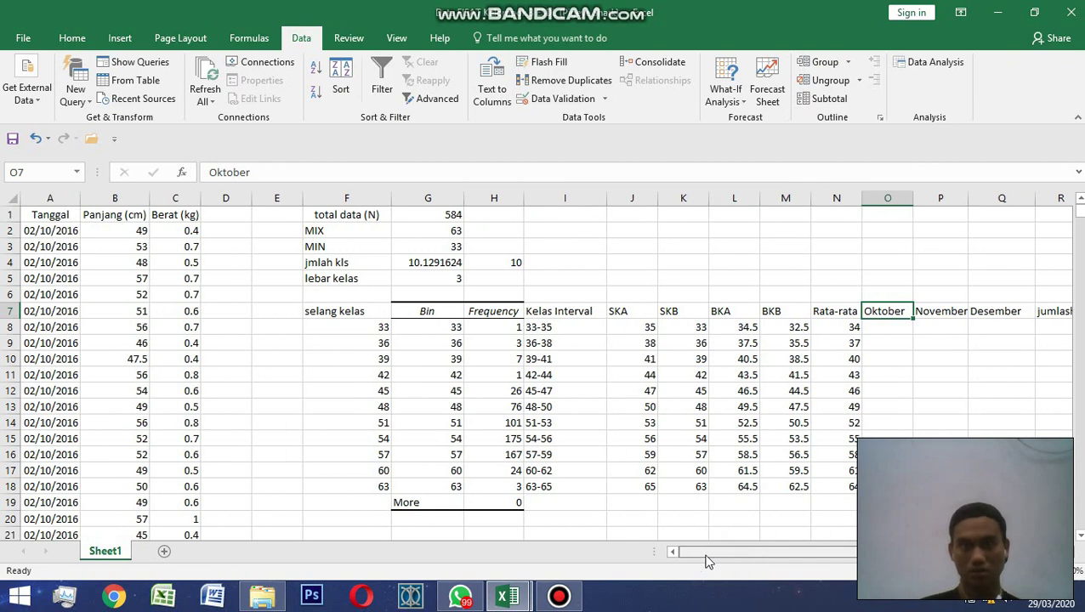
pyautogui.moveTo(727, 558); pyautogui.dragTo(823, 555)
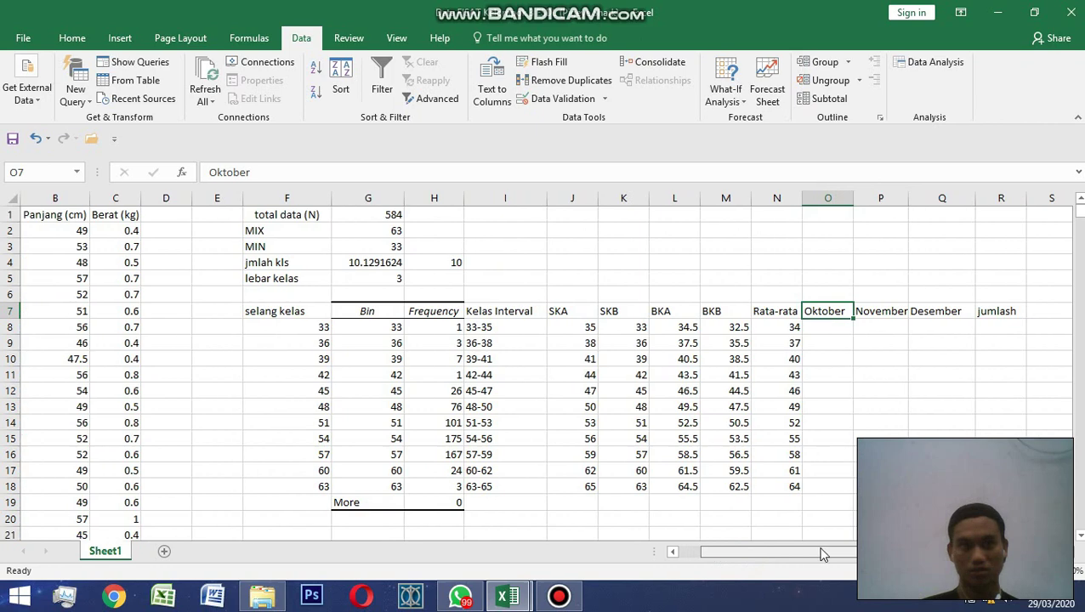
pyautogui.click(892, 312)
pyautogui.click(959, 314)
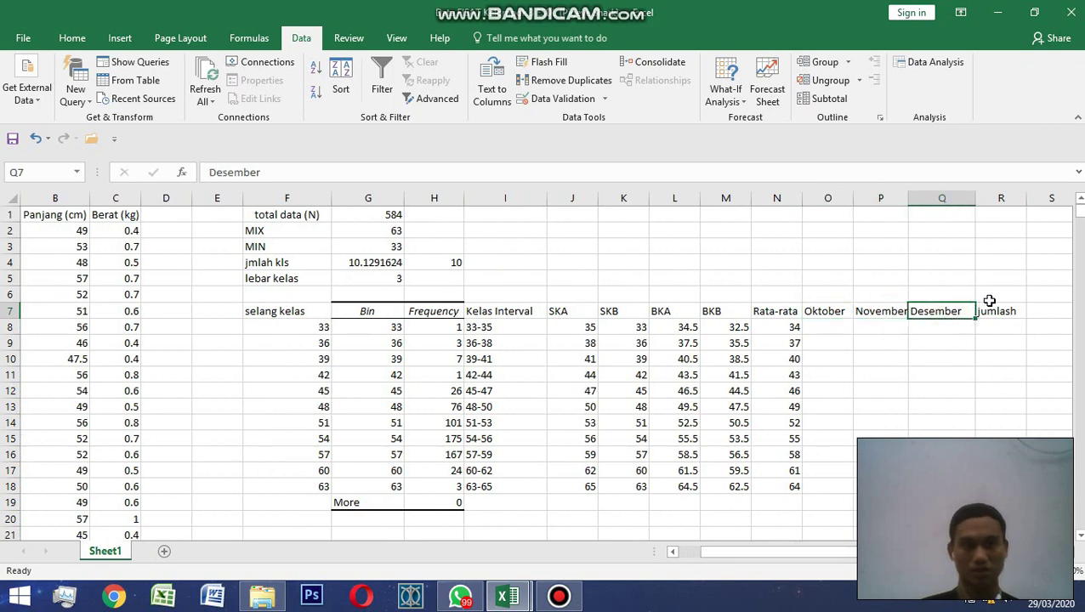
pyautogui.click(993, 308)
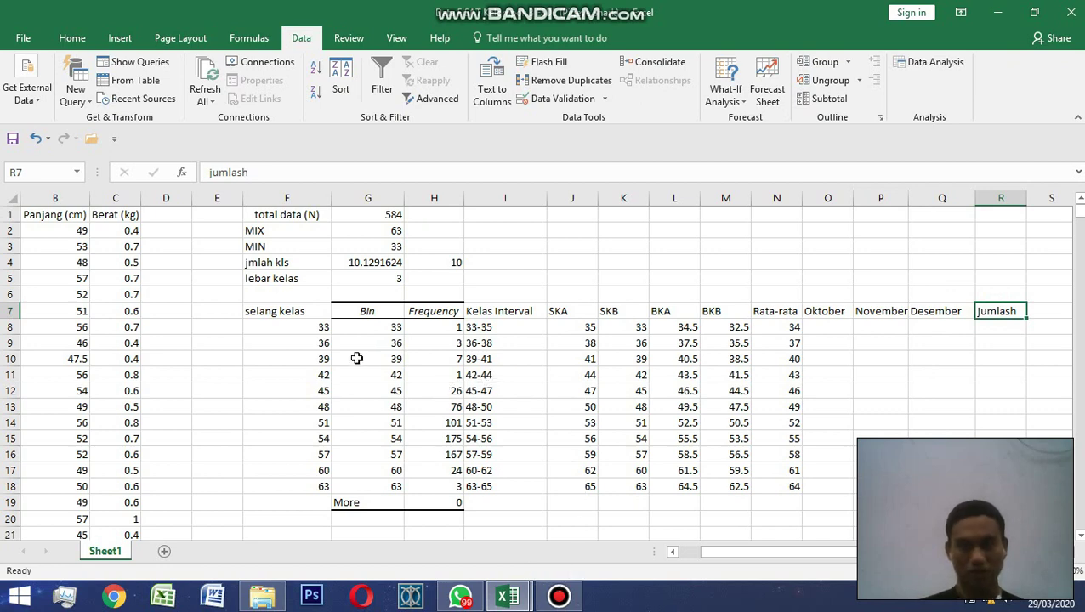
pyautogui.click(828, 326)
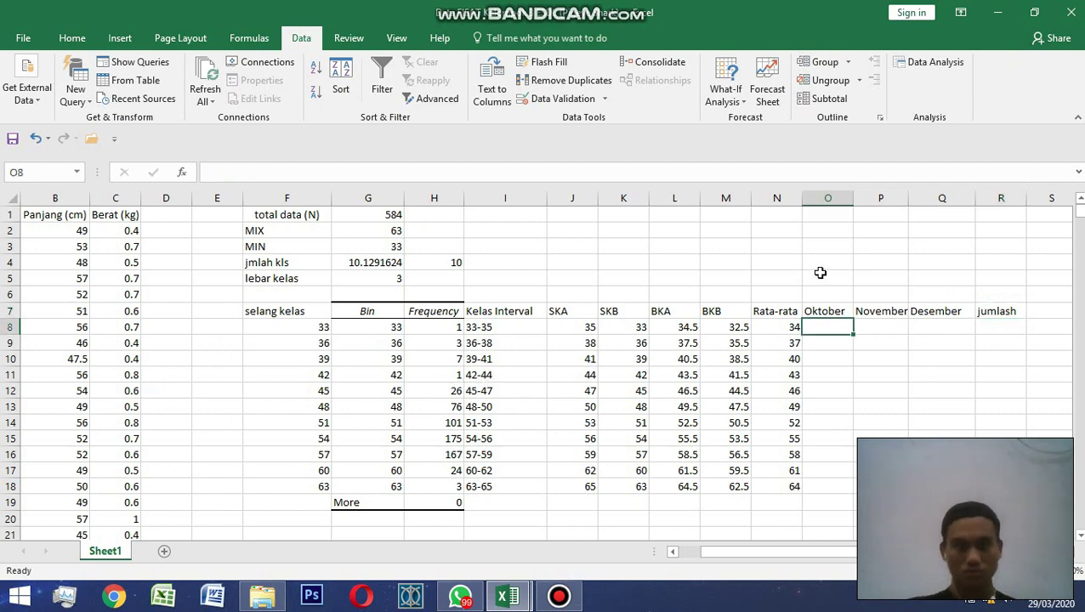
pyautogui.press('alt')
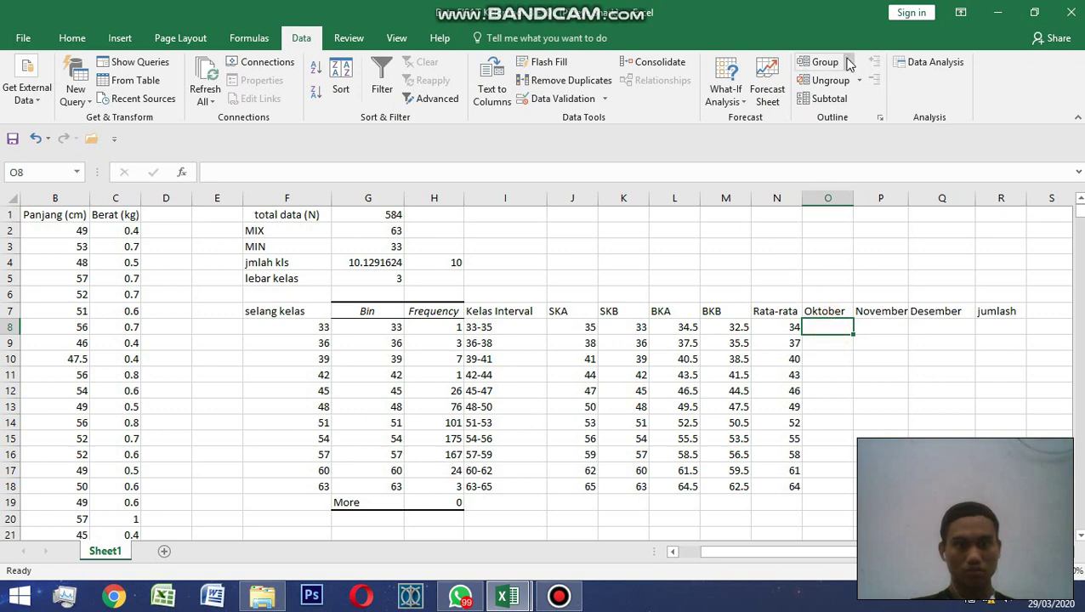
# Step: Open the Histogram tool and reset its input range to the October lengths B2:B181
pyautogui.click(954, 64)
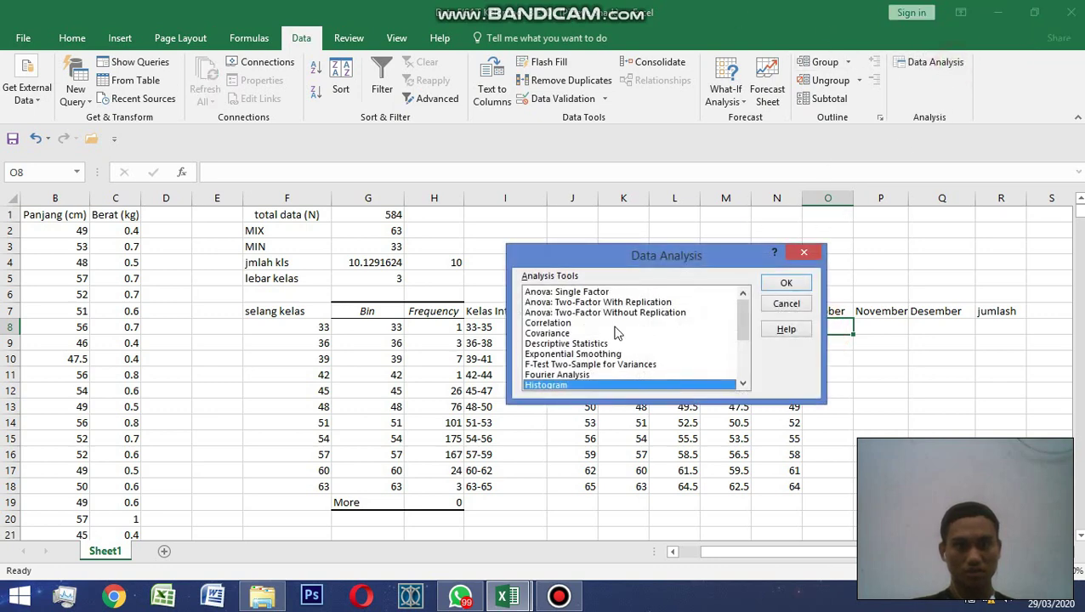
pyautogui.click(771, 283)
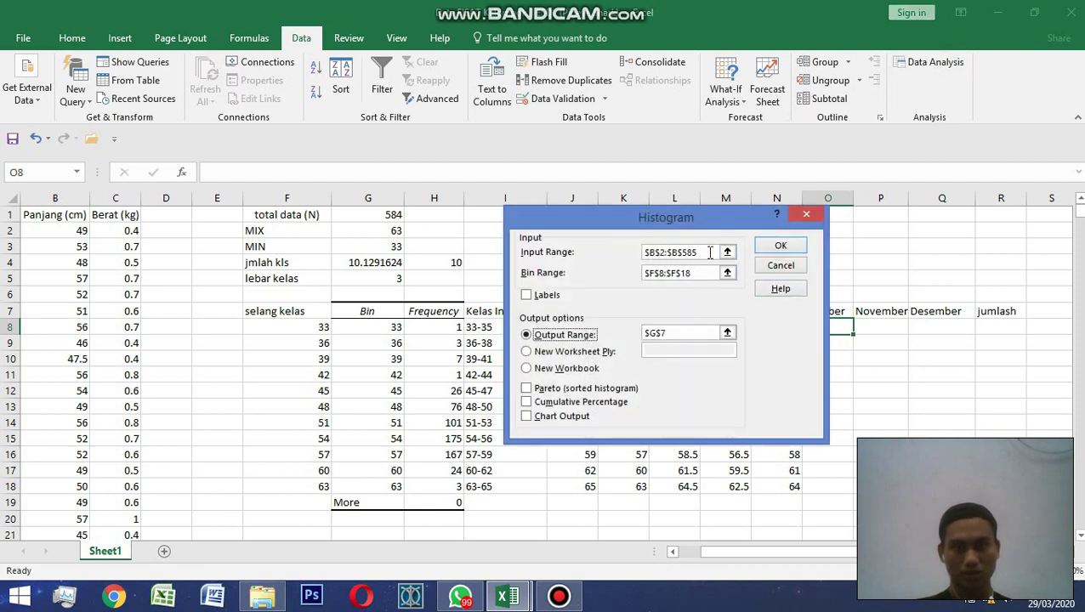
pyautogui.click(711, 252)
pyautogui.press('BackSpace')
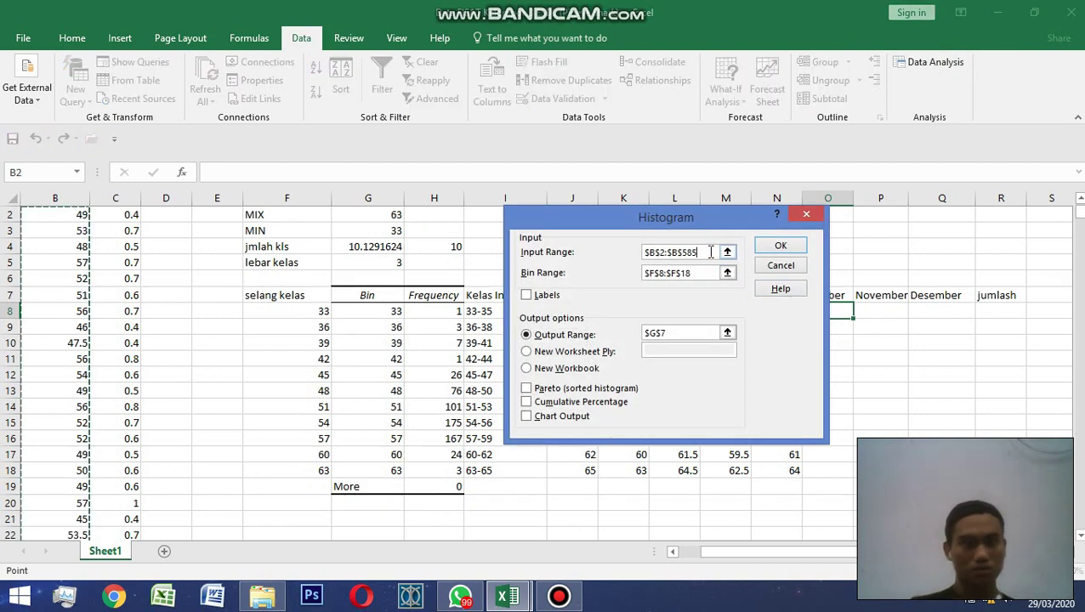
pyautogui.press('BackSpace')
pyautogui.press('BackSpace')
pyautogui.press('BackSpace')
pyautogui.press('BackSpace')
pyautogui.press('BackSpace')
pyautogui.press('BackSpace')
pyautogui.press('BackSpace')
pyautogui.press('BackSpace')
pyautogui.press('BackSpace')
pyautogui.press('BackSpace')
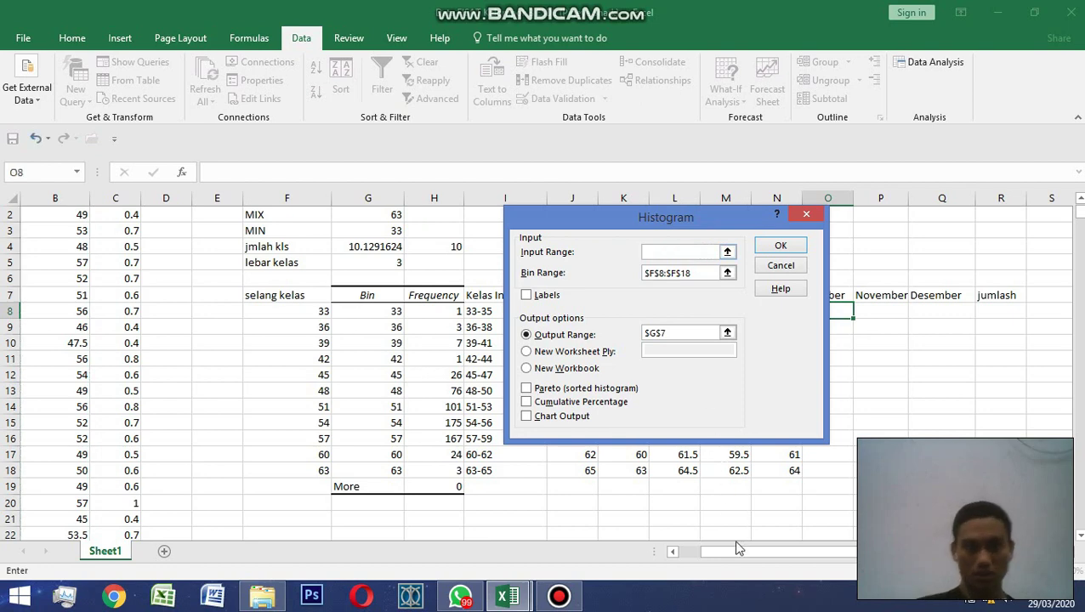
pyautogui.click(737, 551)
pyautogui.scroll(1, 314, 335)
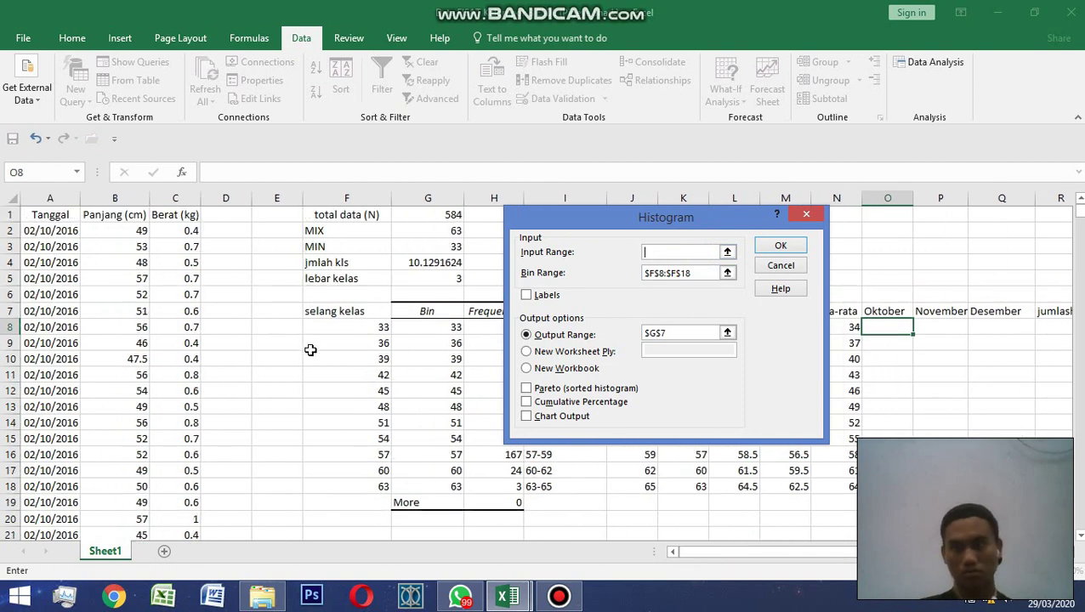
pyautogui.click(104, 231)
pyautogui.moveTo(104, 231); pyautogui.dragTo(107, 499)
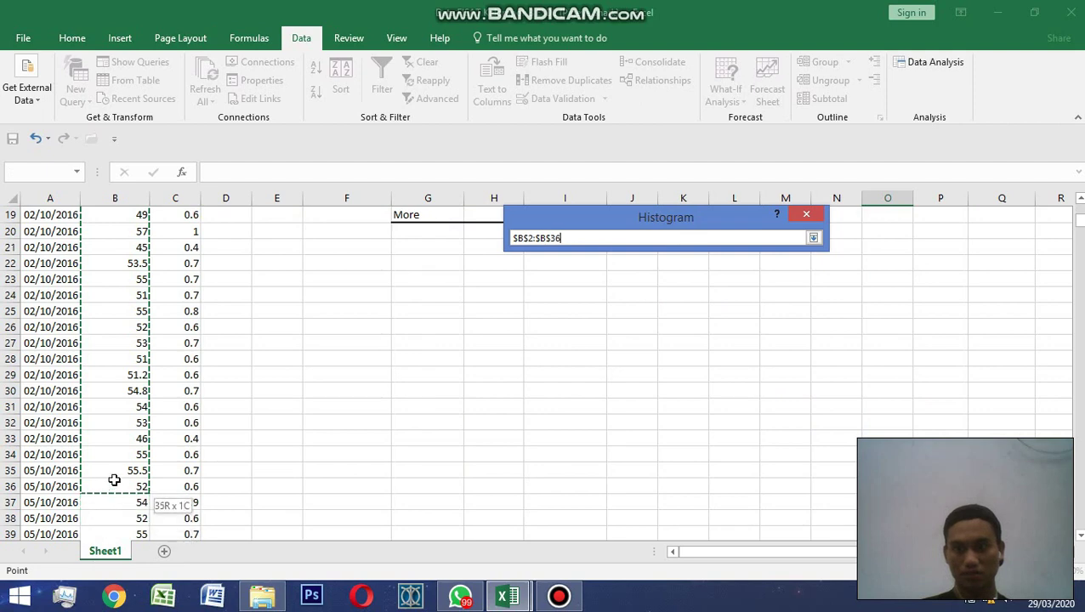
pyautogui.moveTo(100, 528); pyautogui.dragTo(94, 559)
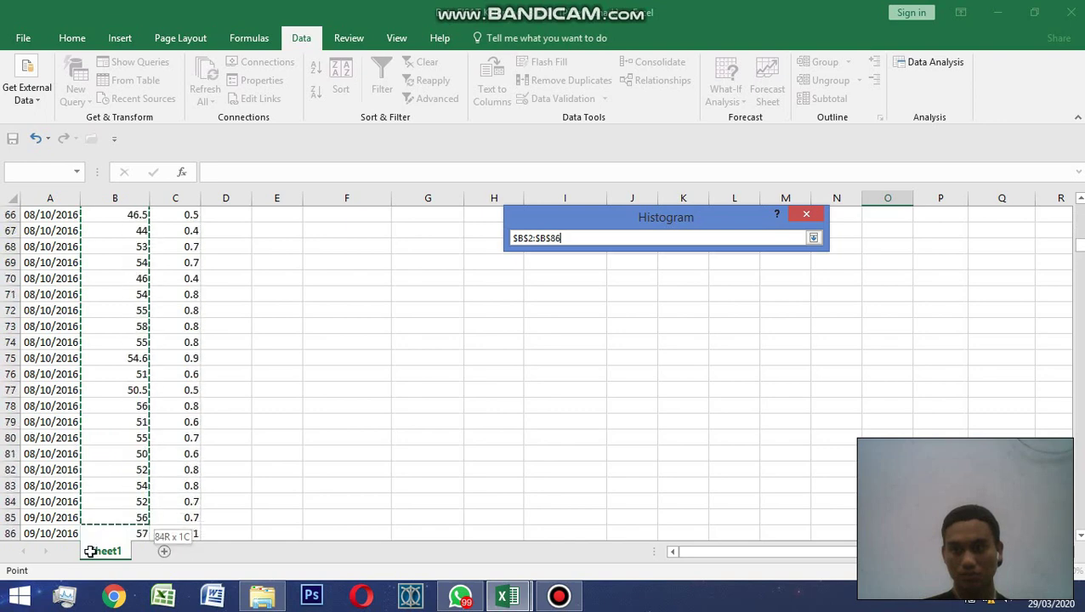
pyautogui.moveTo(90, 552); pyautogui.dragTo(101, 306)
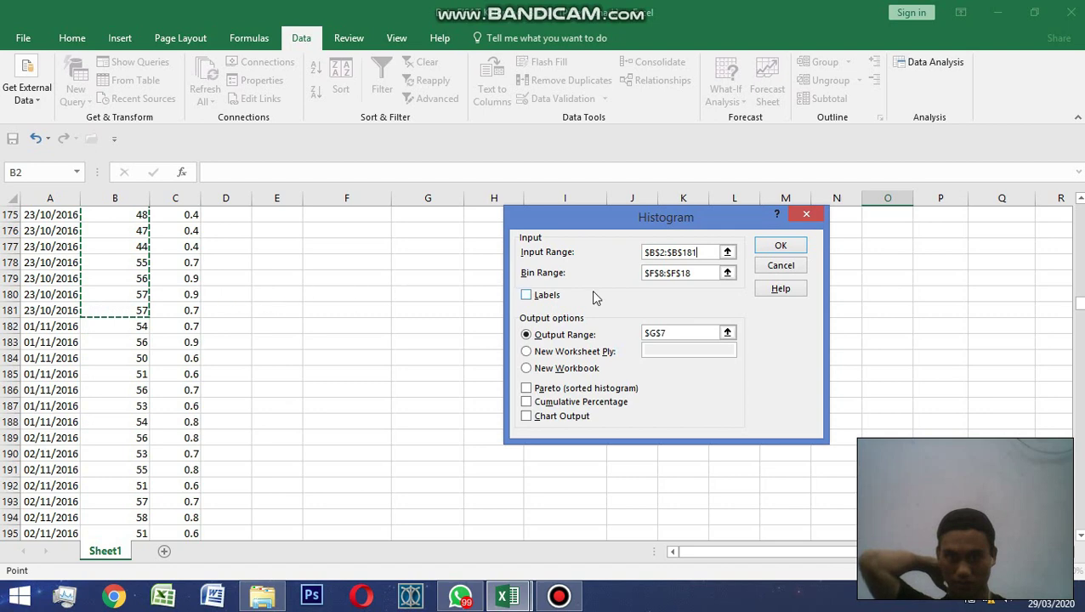
# Step: Set bin range F8:F18 and output cell F21, then run the histogram
pyautogui.click(700, 273)
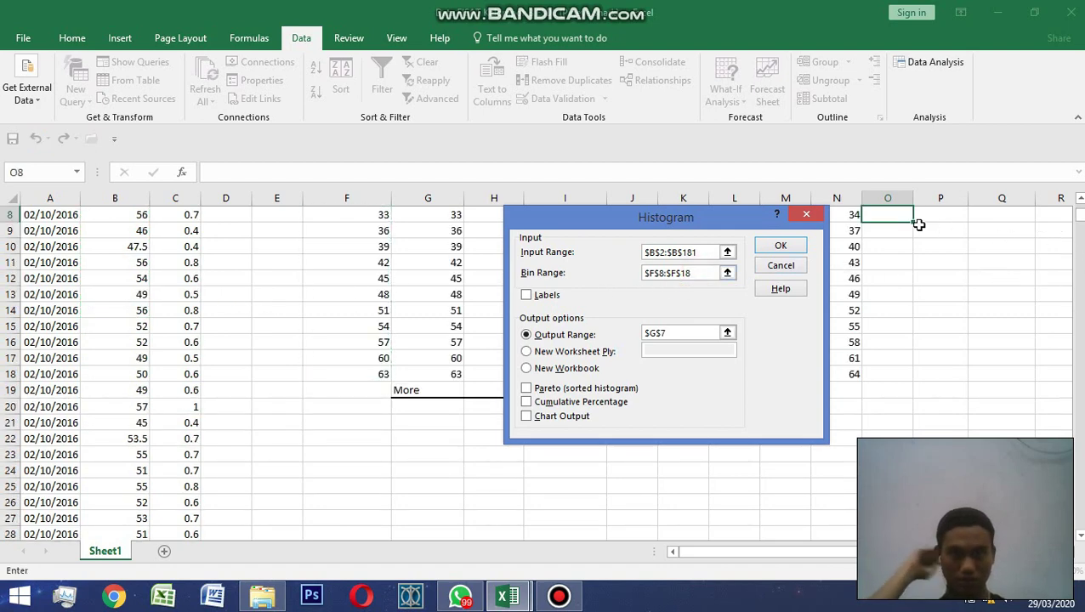
pyautogui.moveTo(1078, 214); pyautogui.dragTo(1078, 204)
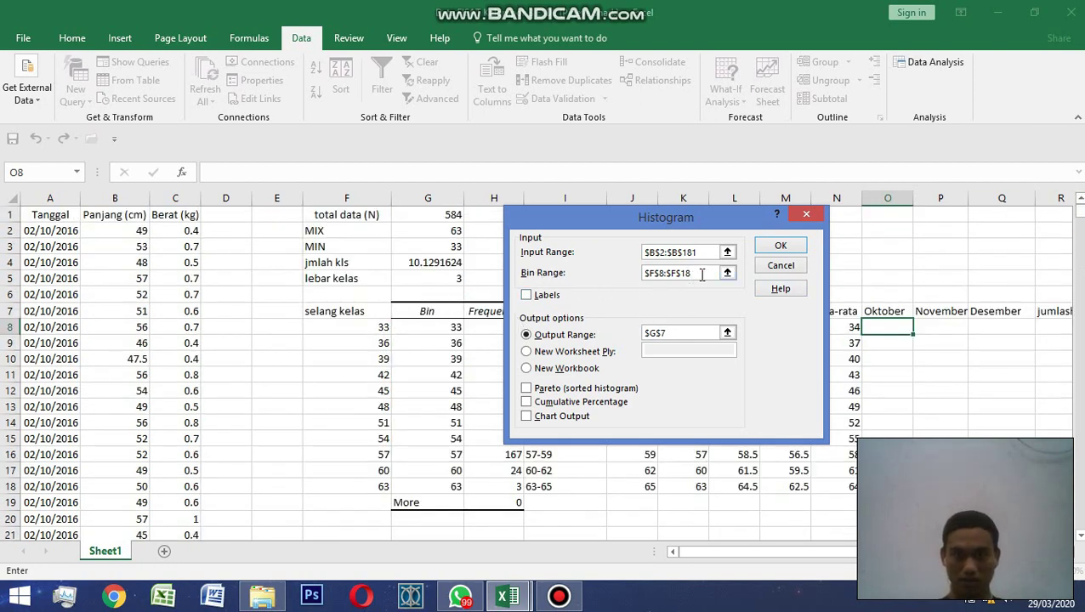
pyautogui.doubleClick(701, 273)
pyautogui.tripleClick(705, 273)
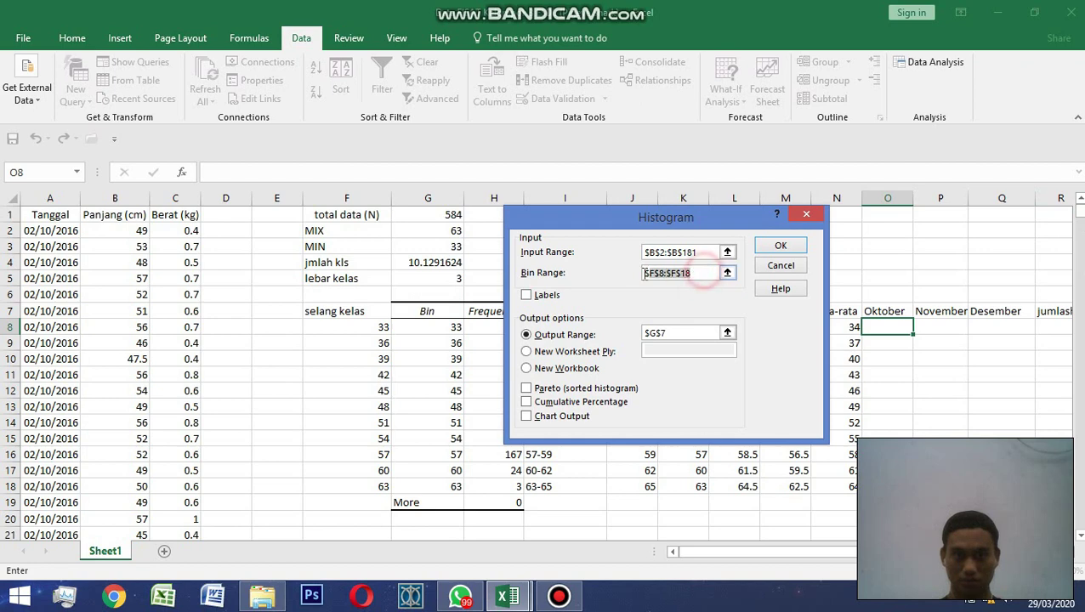
pyautogui.moveTo(325, 327); pyautogui.dragTo(315, 485)
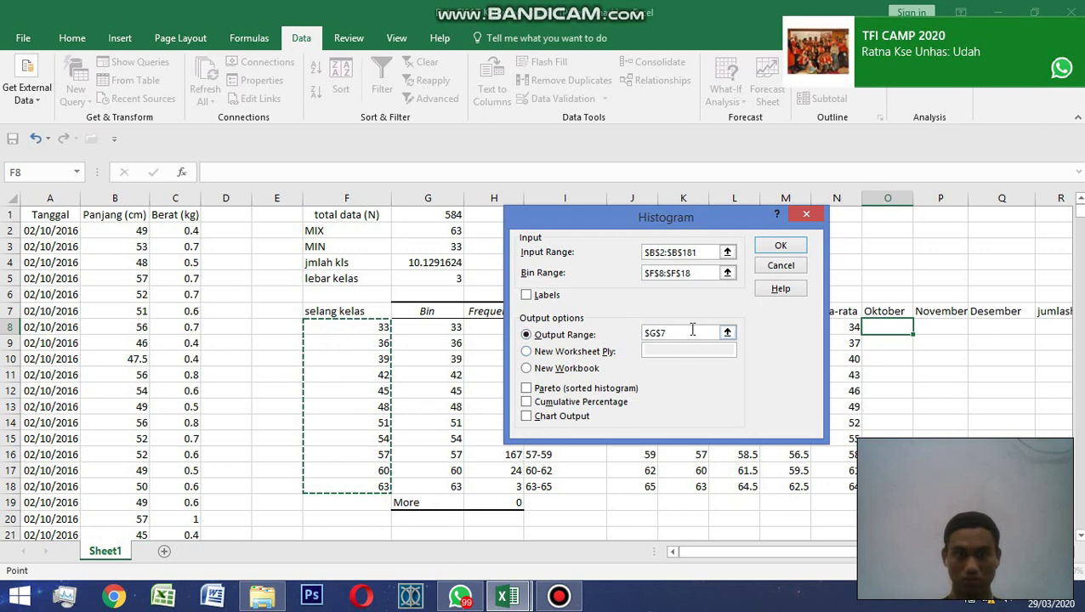
pyautogui.click(692, 330)
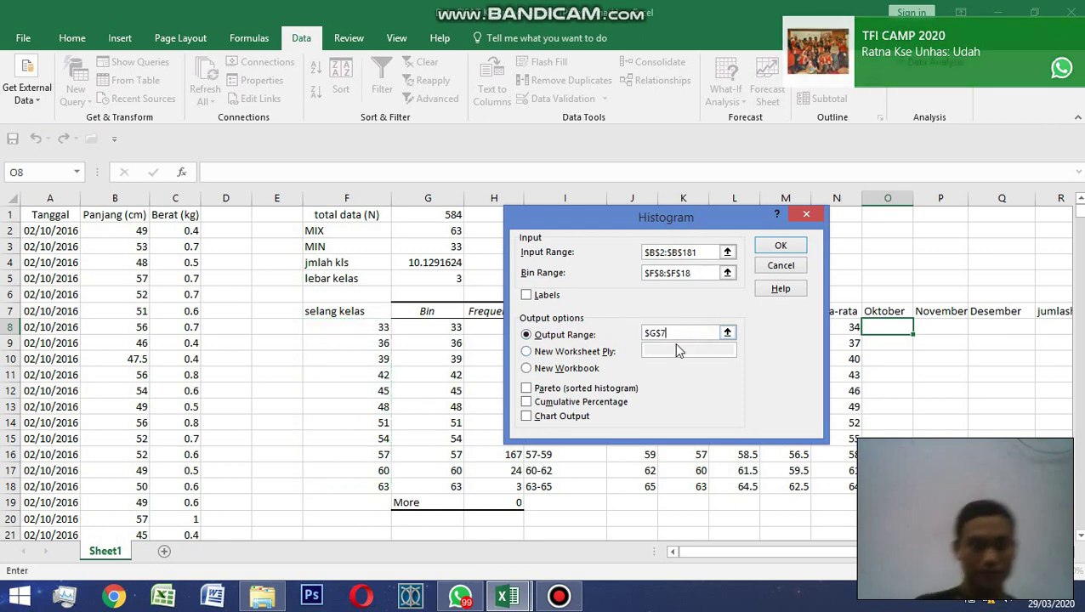
pyautogui.press('BackSpace')
pyautogui.press('BackSpace')
pyautogui.press('BackSpace')
pyautogui.press('BackSpace')
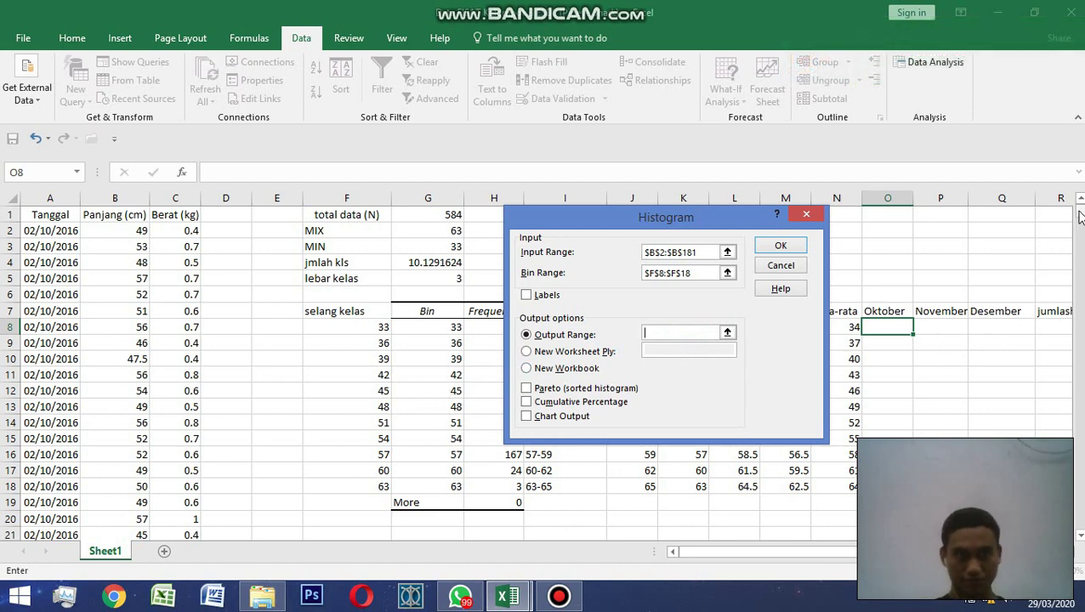
pyautogui.moveTo(1079, 213)
pyautogui.mouseDown()
pyautogui.moveTo(1078, 240)
pyautogui.moveTo(1079, 211)
pyautogui.mouseUp()
pyautogui.click(346, 531)
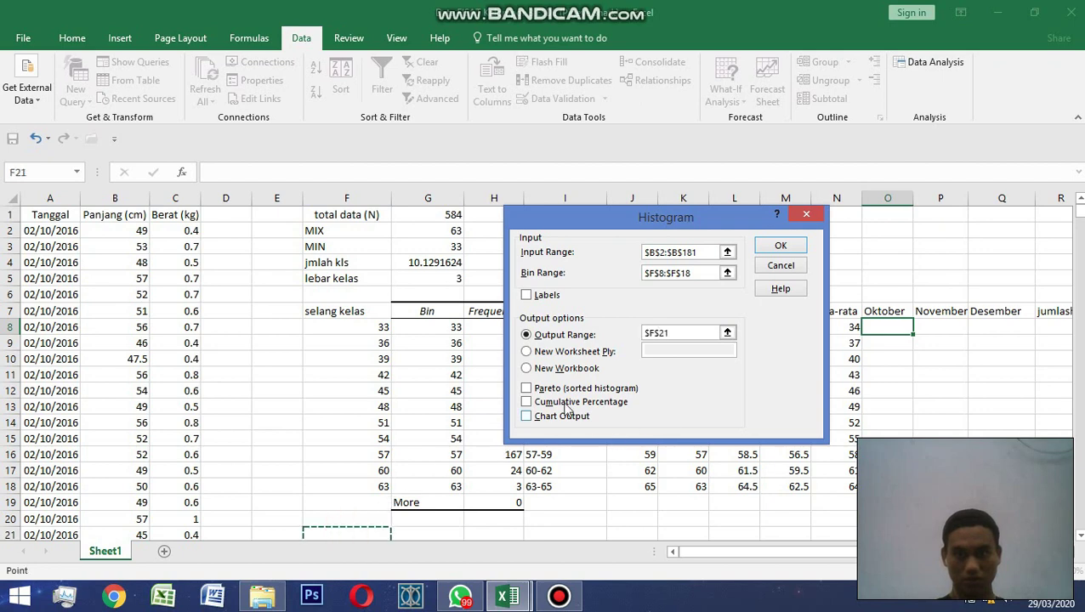
pyautogui.click(775, 245)
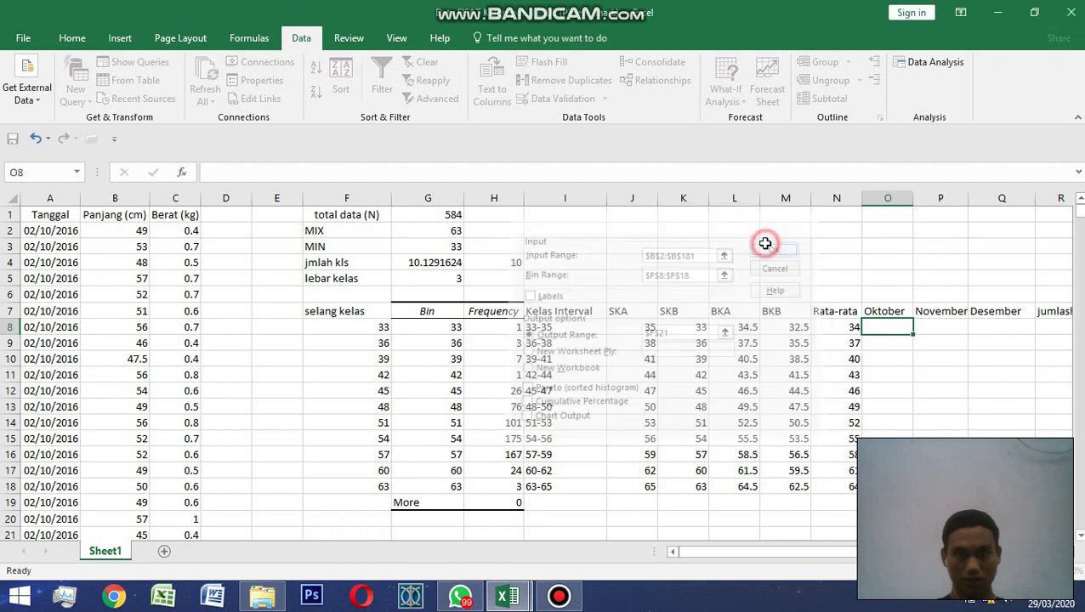
# Step: Copy the frequency counts G22:G32 and paste them into the Oktober column
pyautogui.scroll(-7, 533, 374)
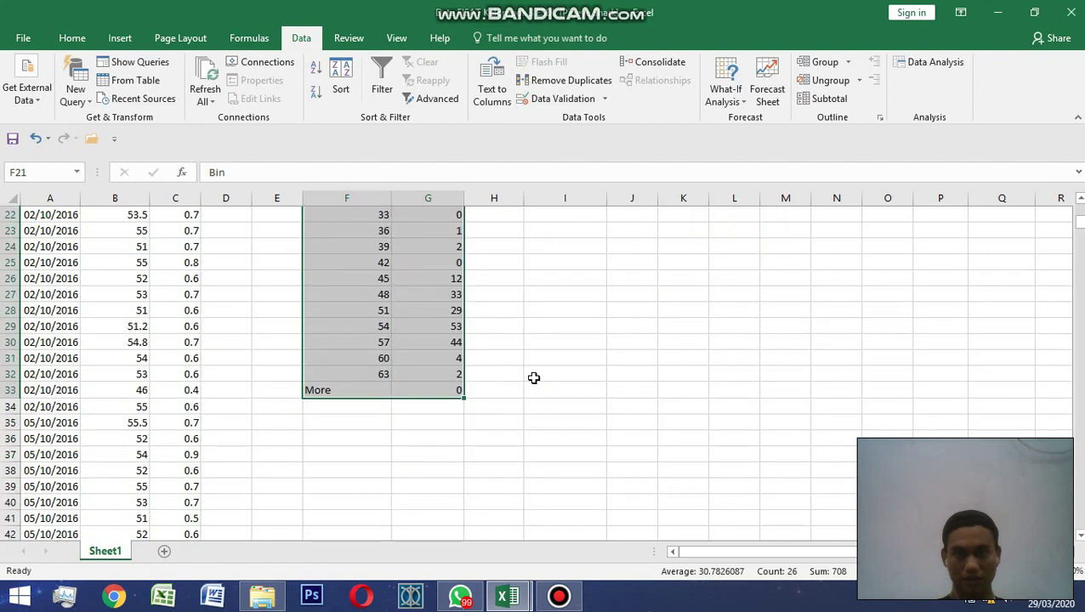
pyautogui.scroll(2, 533, 375)
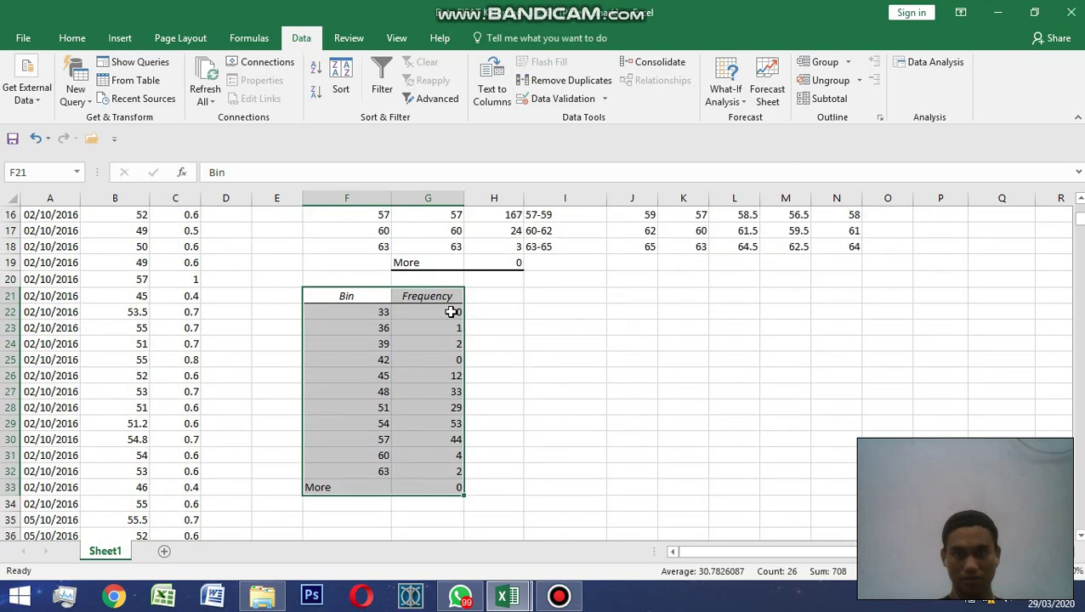
pyautogui.moveTo(452, 312); pyautogui.dragTo(442, 472)
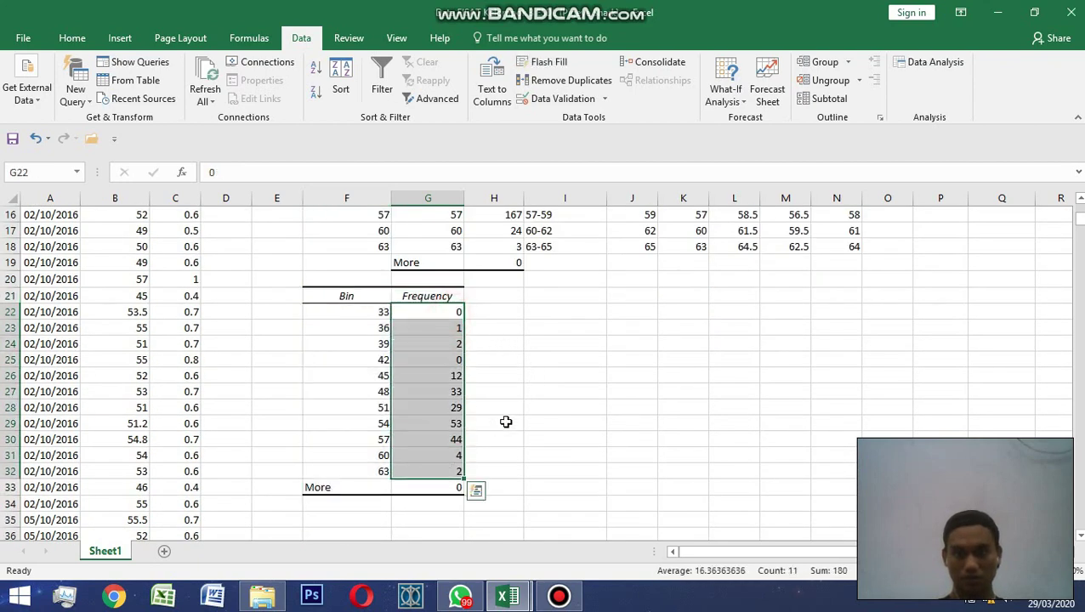
pyautogui.hotkey('ctrl', 'c')
pyautogui.scroll(5, 589, 412)
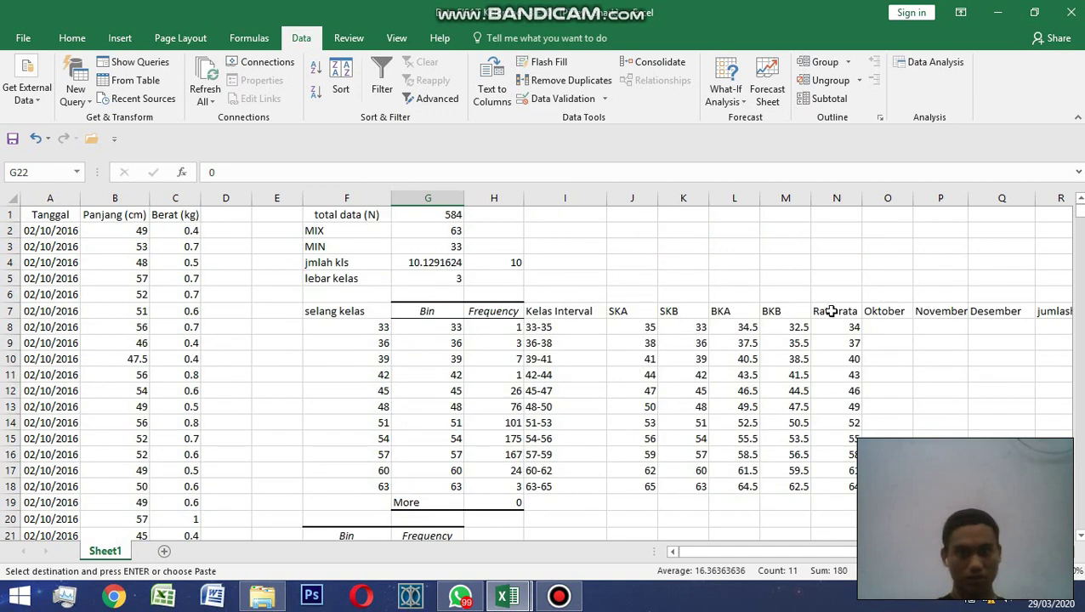
pyautogui.click(892, 327)
pyautogui.hotkey('ctrl', 'v')
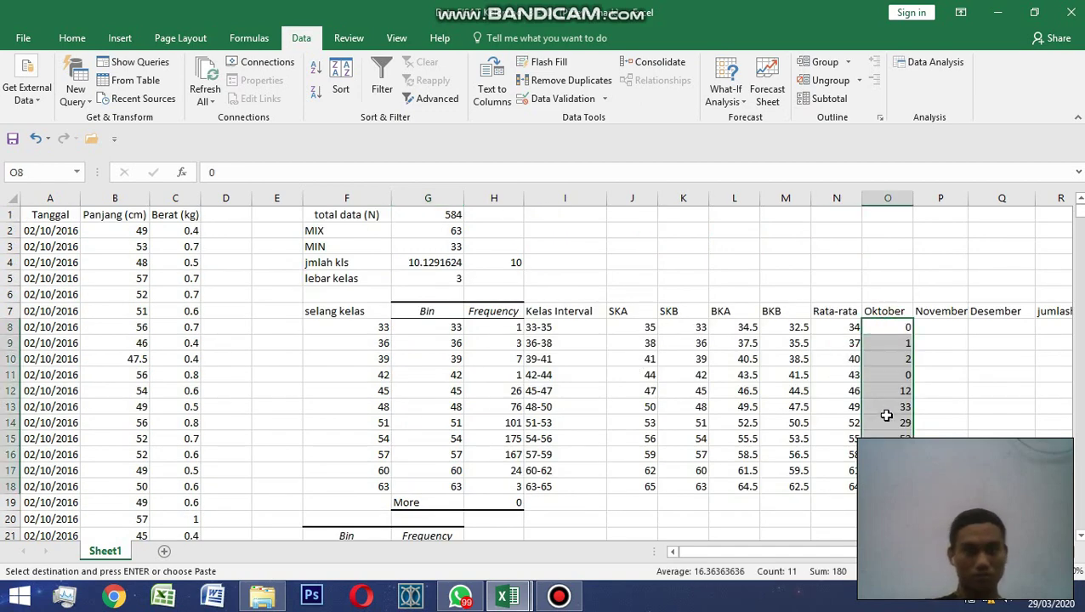
# Step: Check the pasted Oktober values and add the November and Desember frequencies
pyautogui.scroll(-5, 886, 415)
pyautogui.scroll(4, 887, 415)
pyautogui.scroll(-4, 860, 380)
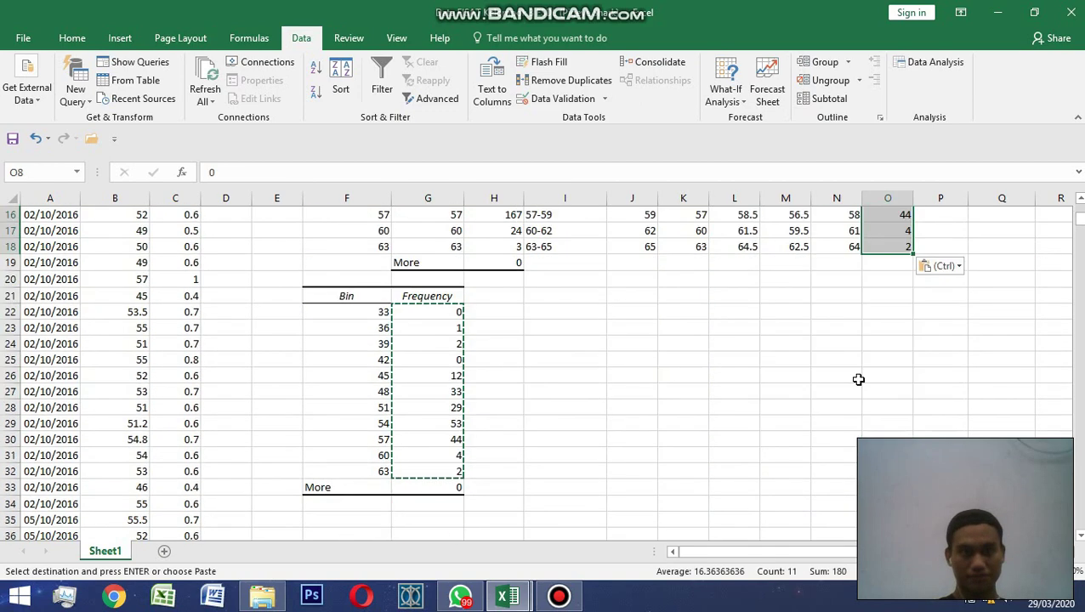
pyautogui.click(859, 342)
pyautogui.scroll(4, 863, 345)
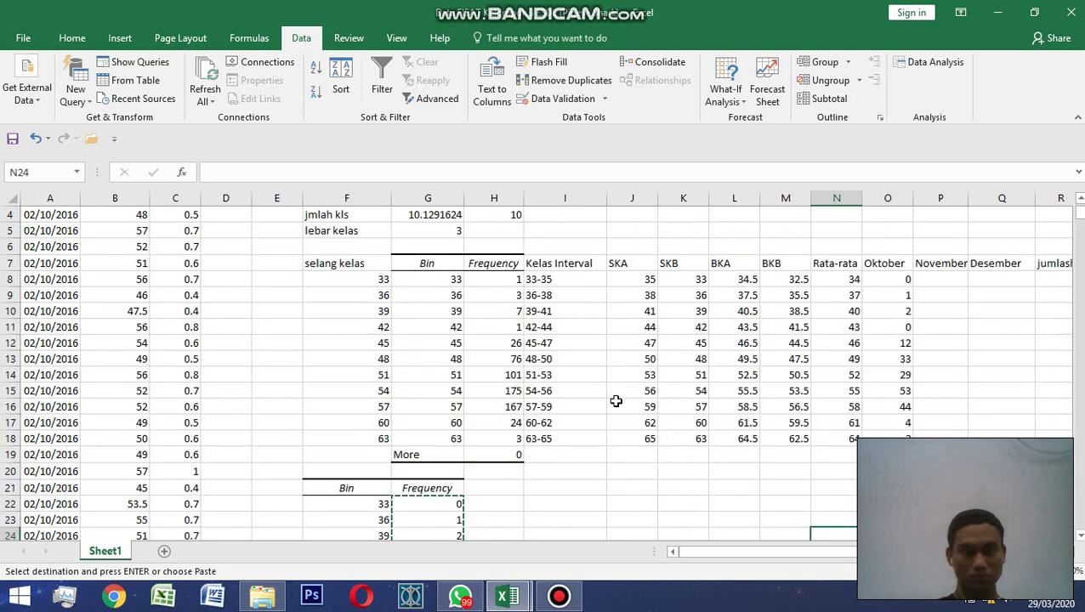
pyautogui.click(936, 295)
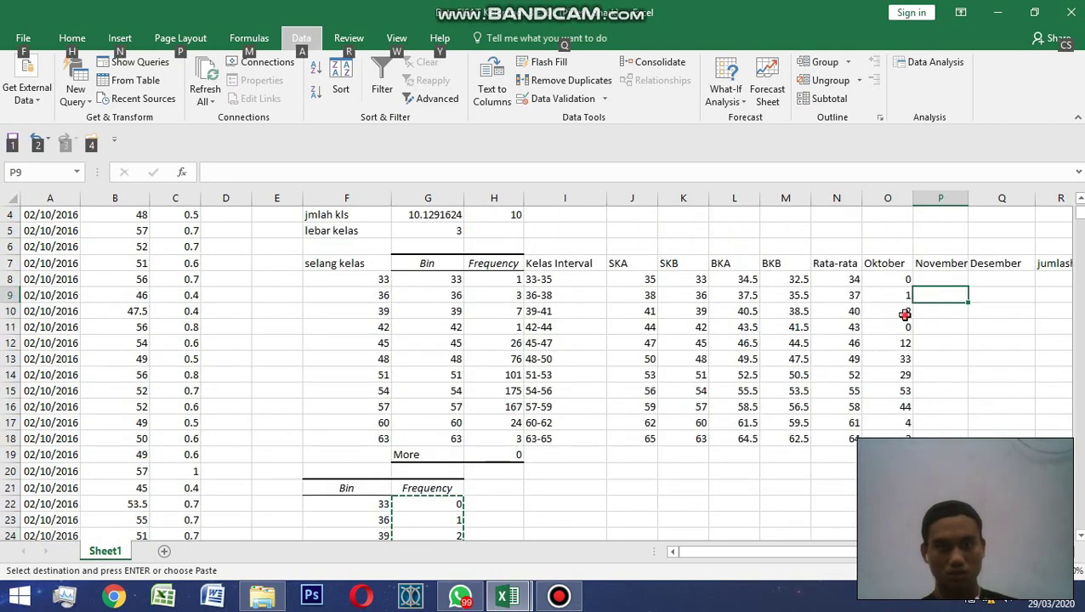
pyautogui.click(900, 312)
pyautogui.click(938, 280)
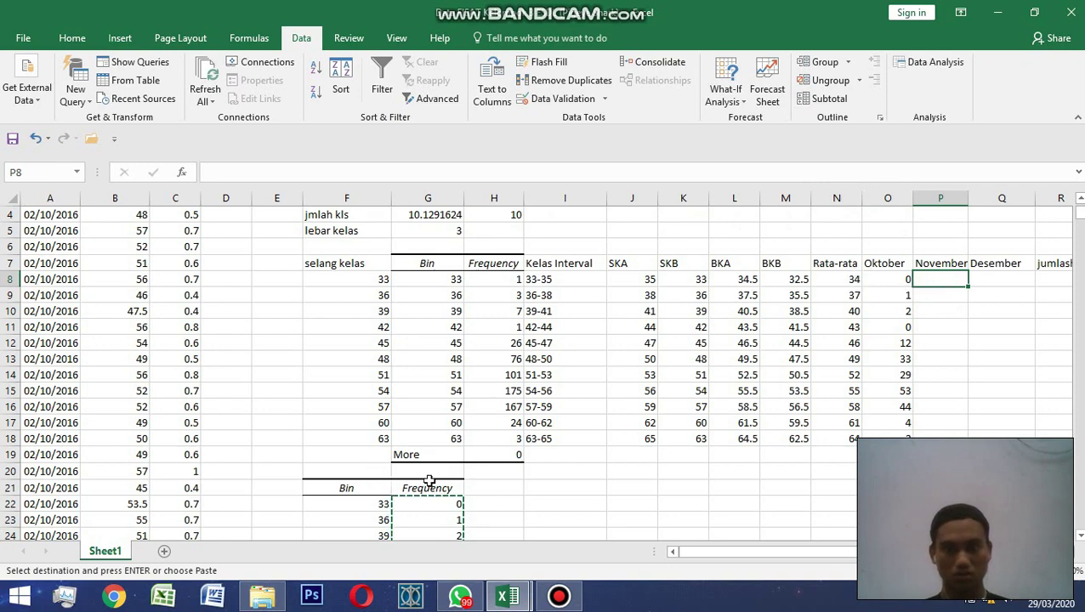
pyautogui.scroll(-3, 449, 483)
pyautogui.scroll(2, 449, 483)
pyautogui.scroll(-3, 489, 464)
pyautogui.scroll(4, 585, 399)
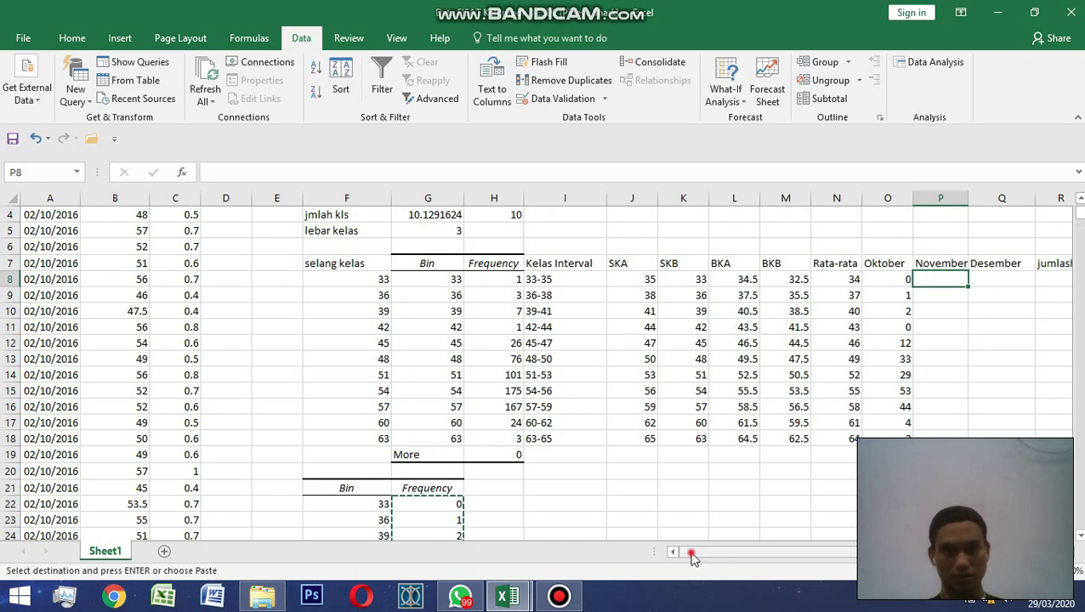
pyautogui.moveTo(690, 554); pyautogui.dragTo(778, 553)
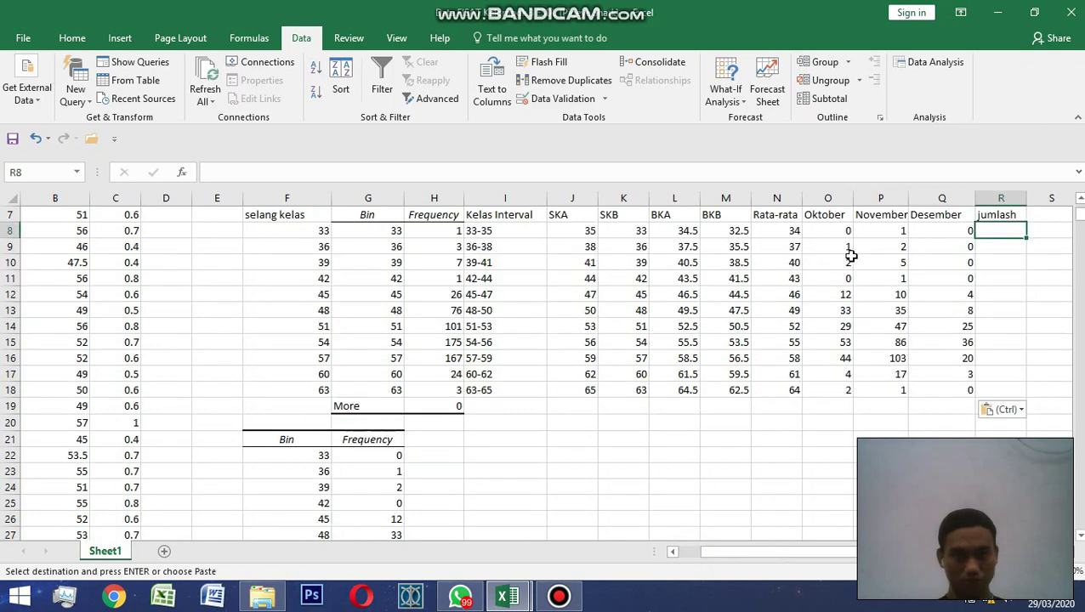
pyautogui.press('alt')
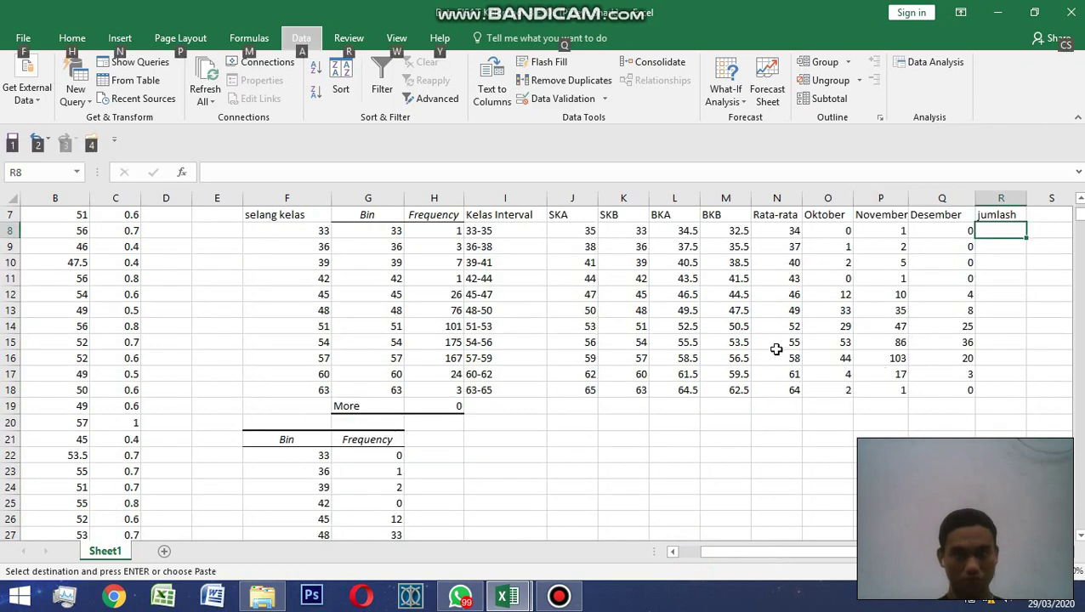
# Step: Enter =SUM(O8:Q8) in R8 to total the Oktober–Desember counts for the first length class
pyautogui.click(995, 230)
pyautogui.hotkey('ctrl', 'v')
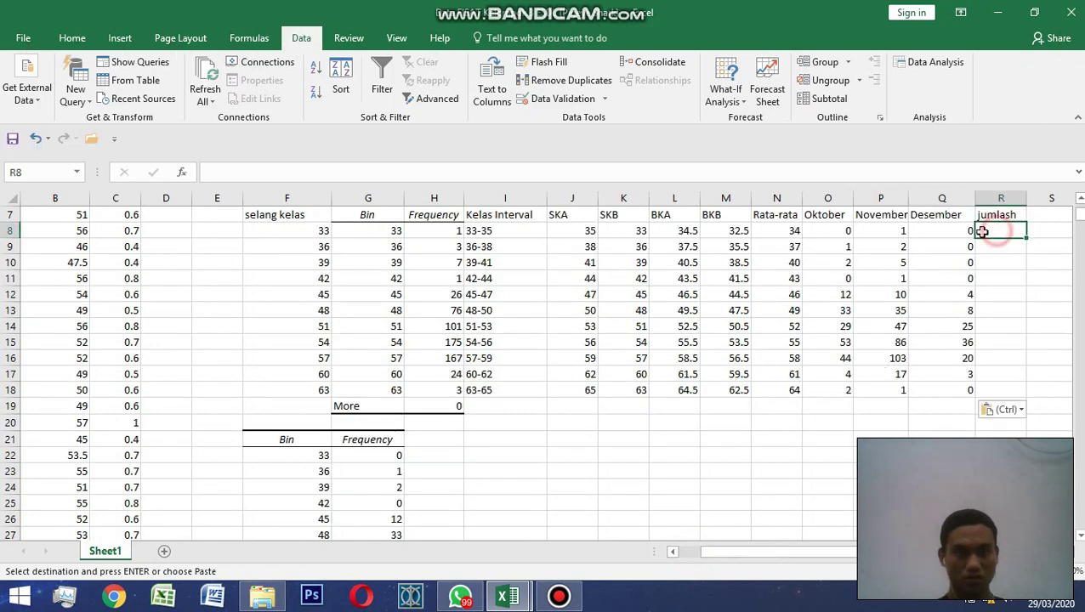
pyautogui.click(826, 230)
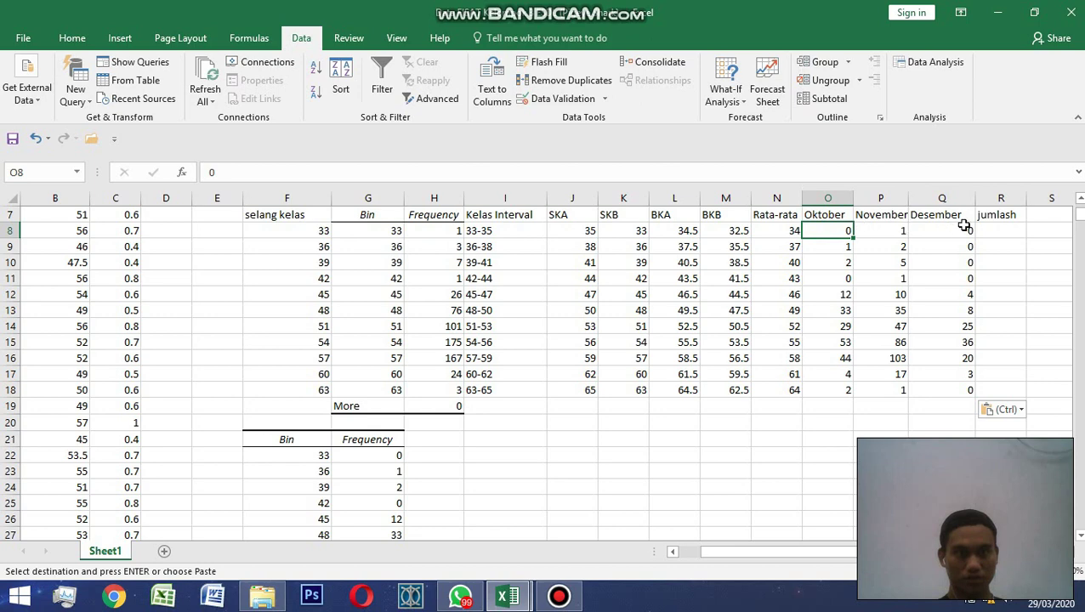
pyautogui.click(1007, 227)
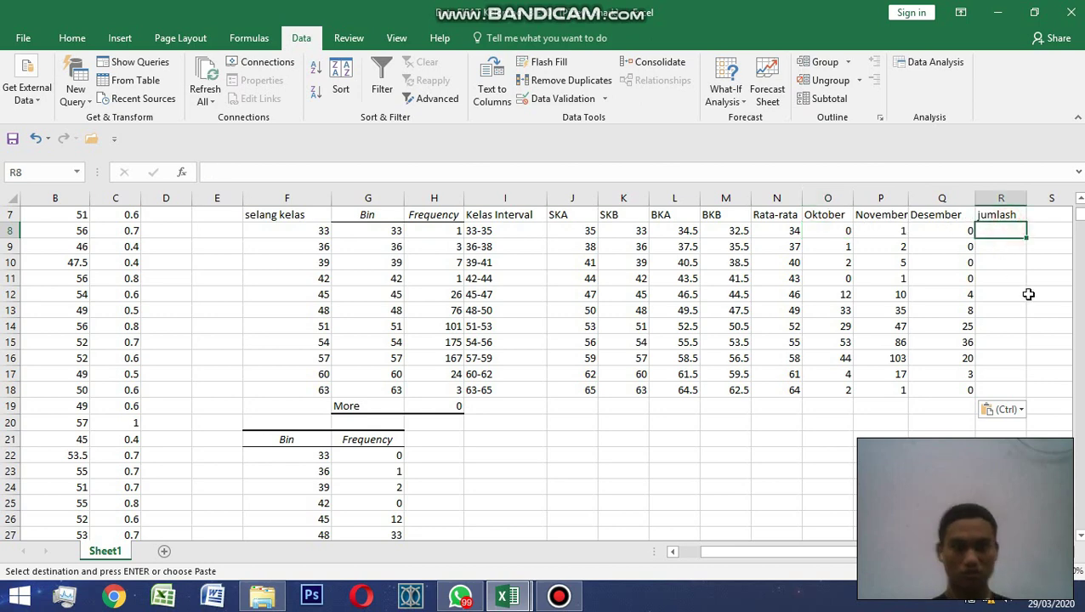
pyautogui.write('=s')
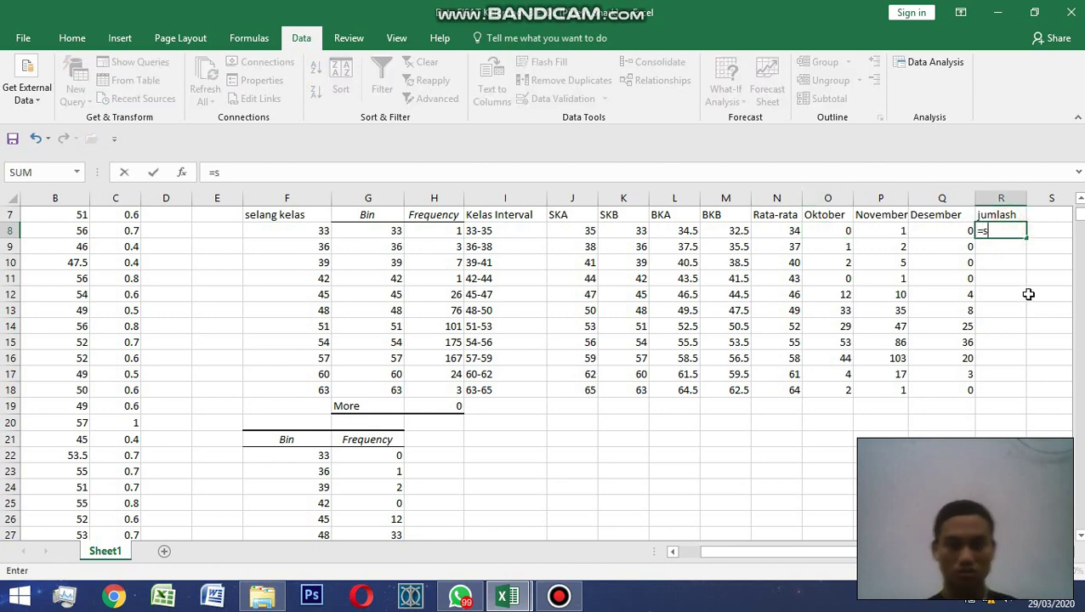
pyautogui.write('um')
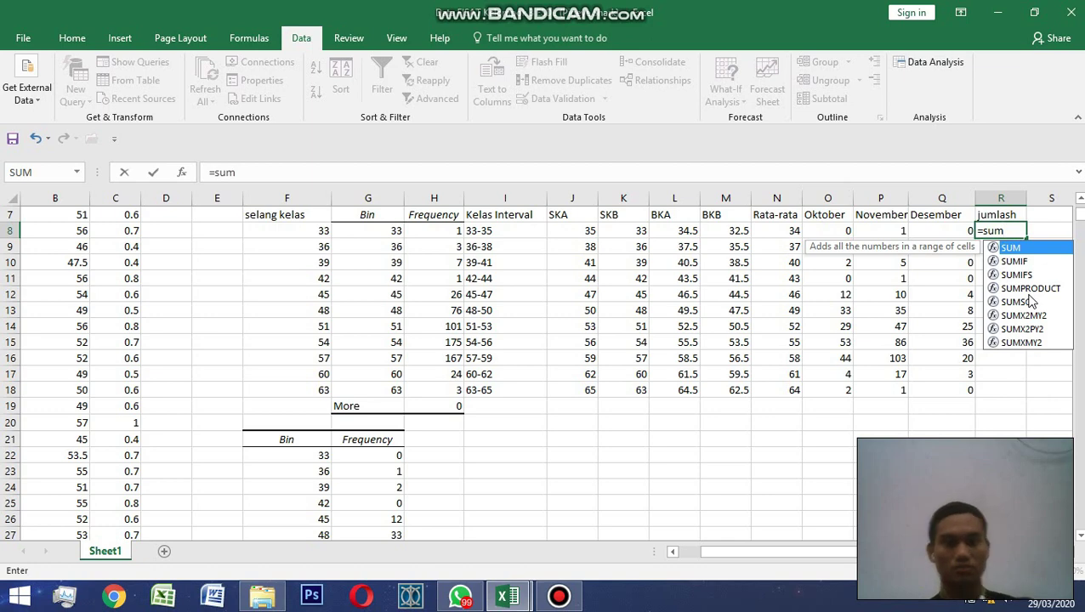
pyautogui.write('(')
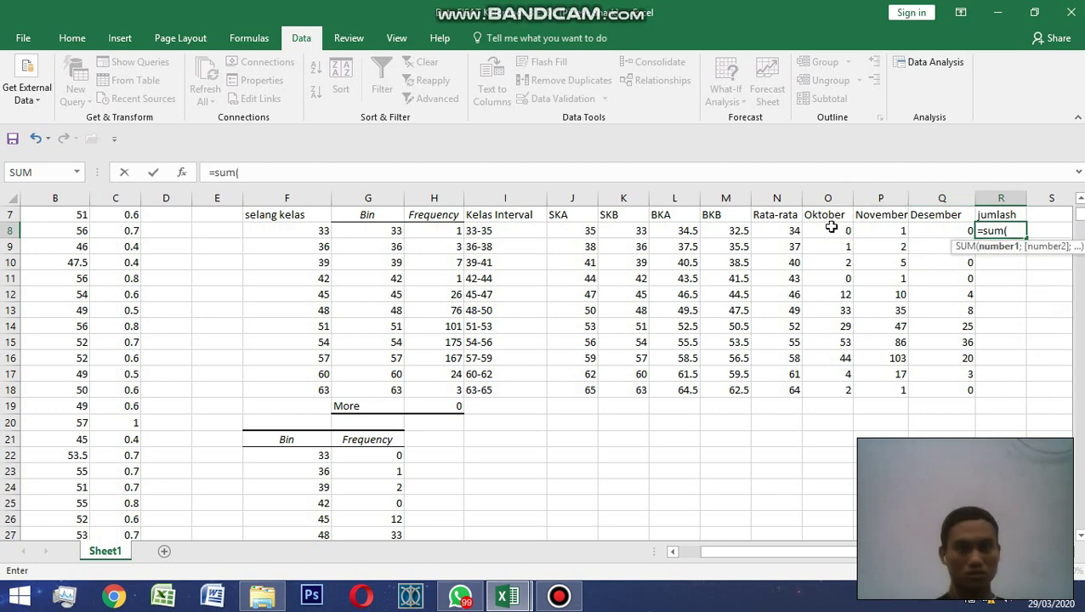
pyautogui.moveTo(831, 227); pyautogui.dragTo(935, 232)
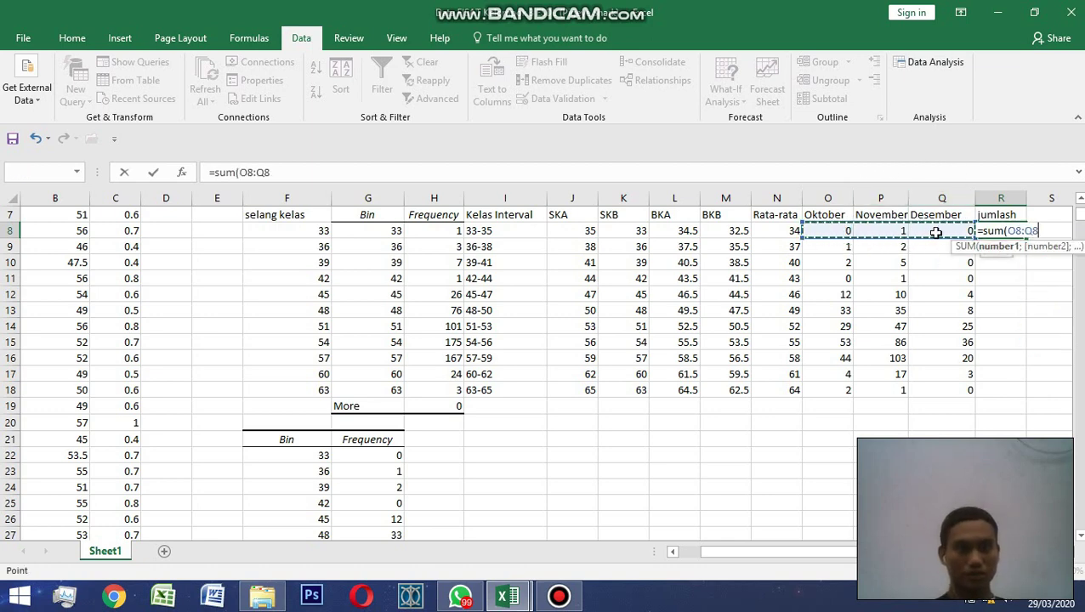
pyautogui.press('Return')
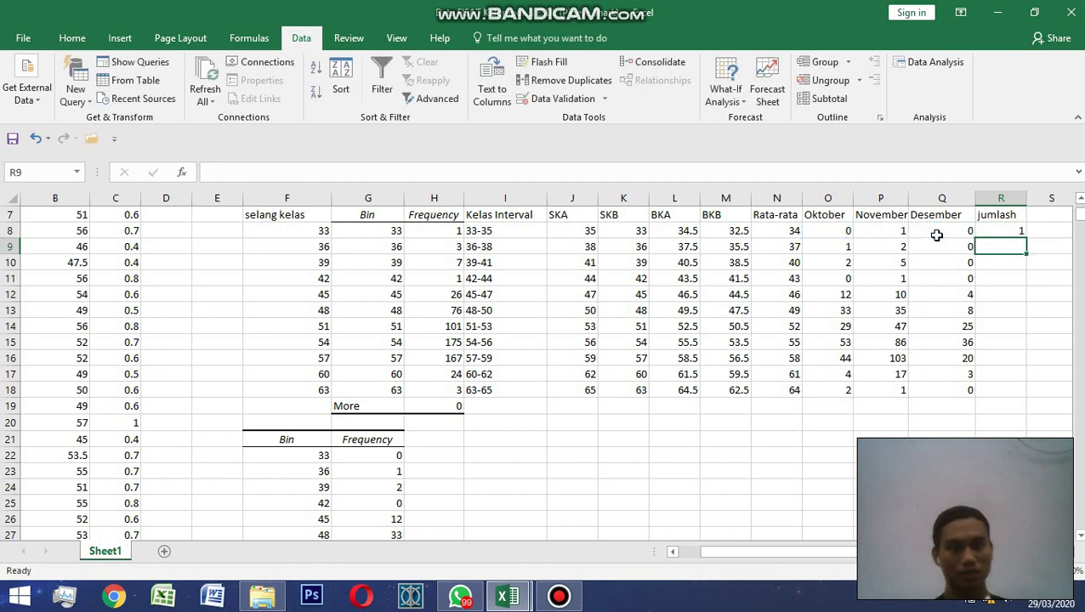
# Step: Fill the jumlash total down to R18 and copy the totals
pyautogui.click(1016, 231)
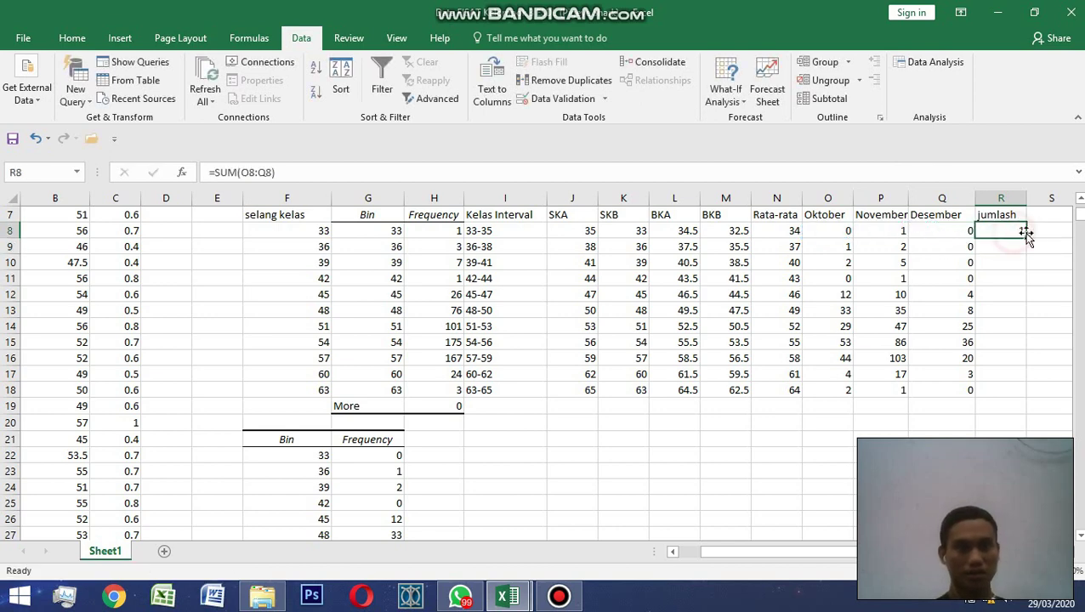
pyautogui.moveTo(1026, 236); pyautogui.dragTo(1023, 395)
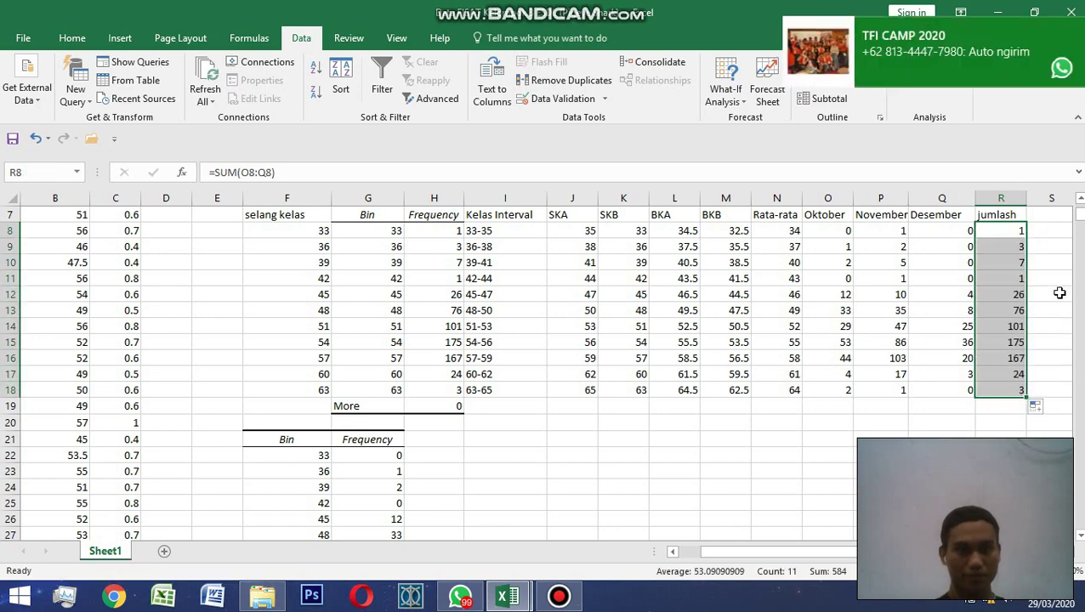
pyautogui.hotkey('ctrl', 'c')
pyautogui.scroll(2, 787, 346)
pyautogui.click(618, 296)
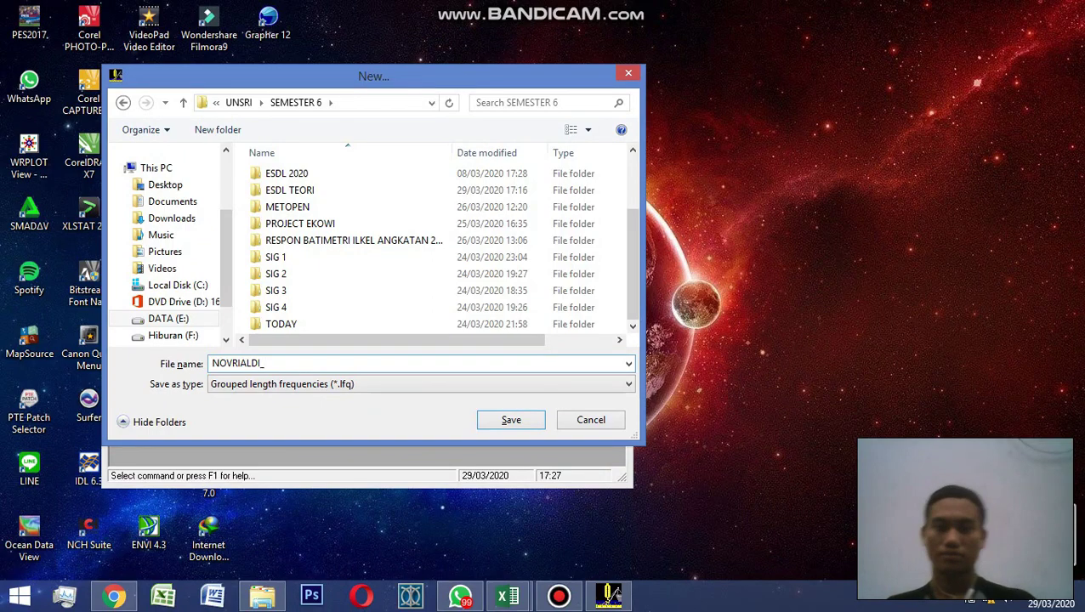
# Step: Name the new Galeocerdo cuvier length-frequency file '28' and save it as .lfq
pyautogui.write('281722052')
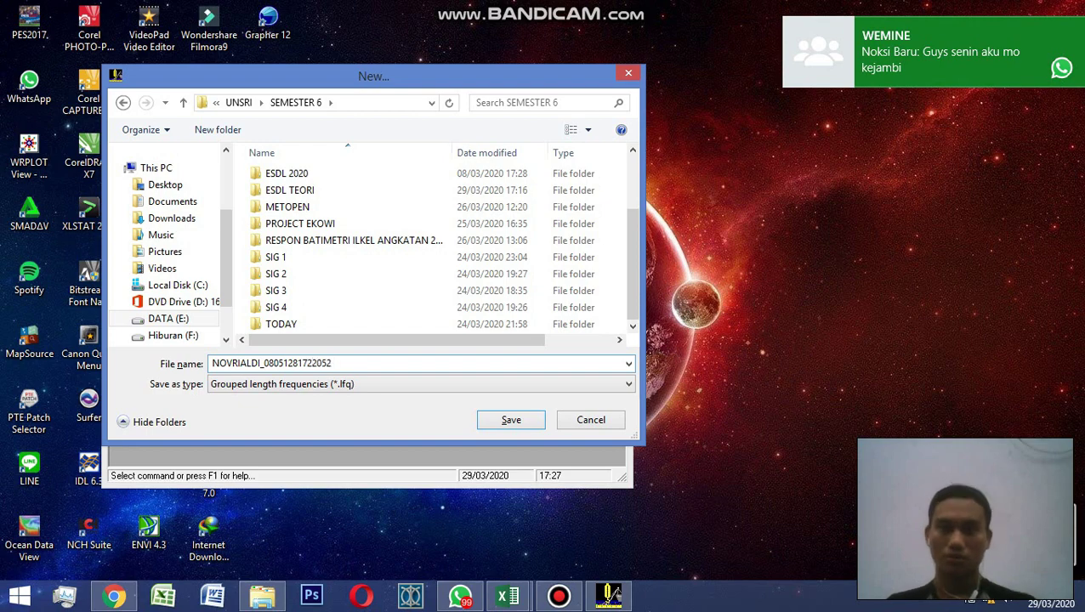
pyautogui.click(510, 420)
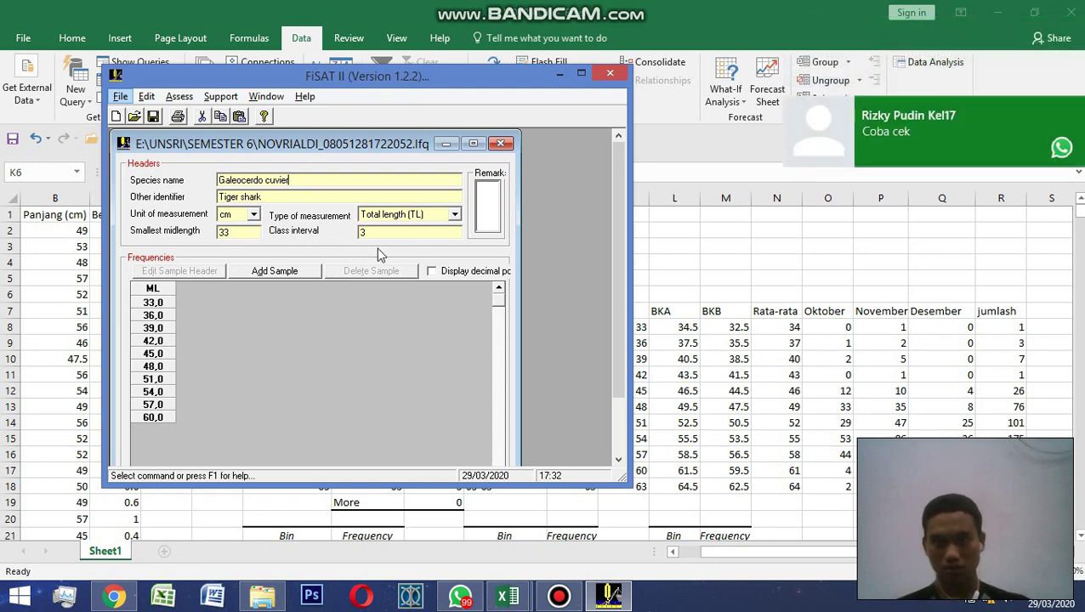
# Step: Add sample 1 with sampling date day 2, month 10, year 2016
pyautogui.click(273, 272)
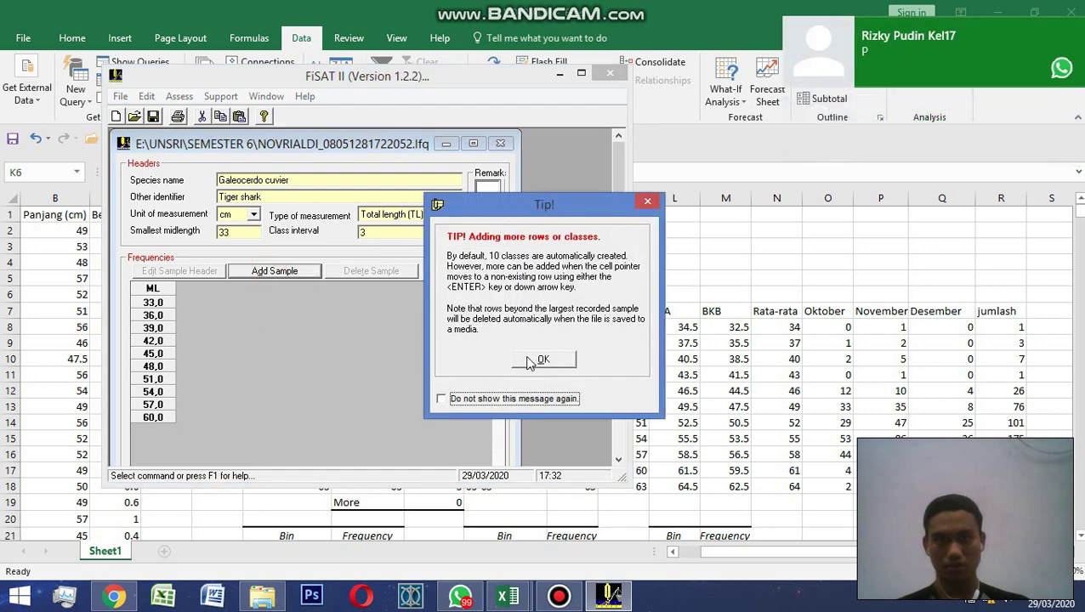
pyautogui.click(539, 361)
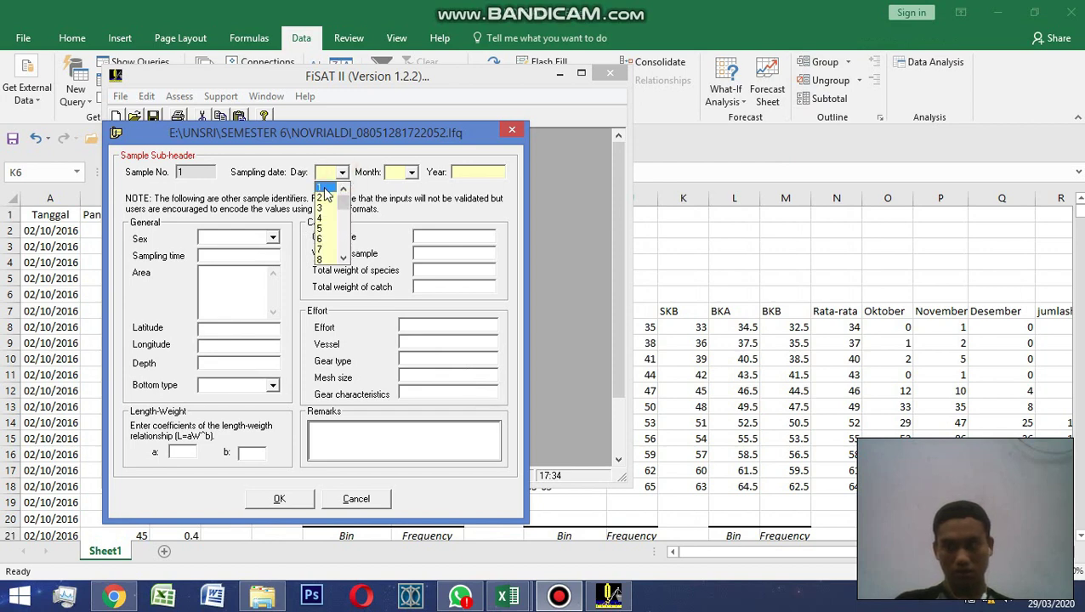
pyautogui.click(324, 196)
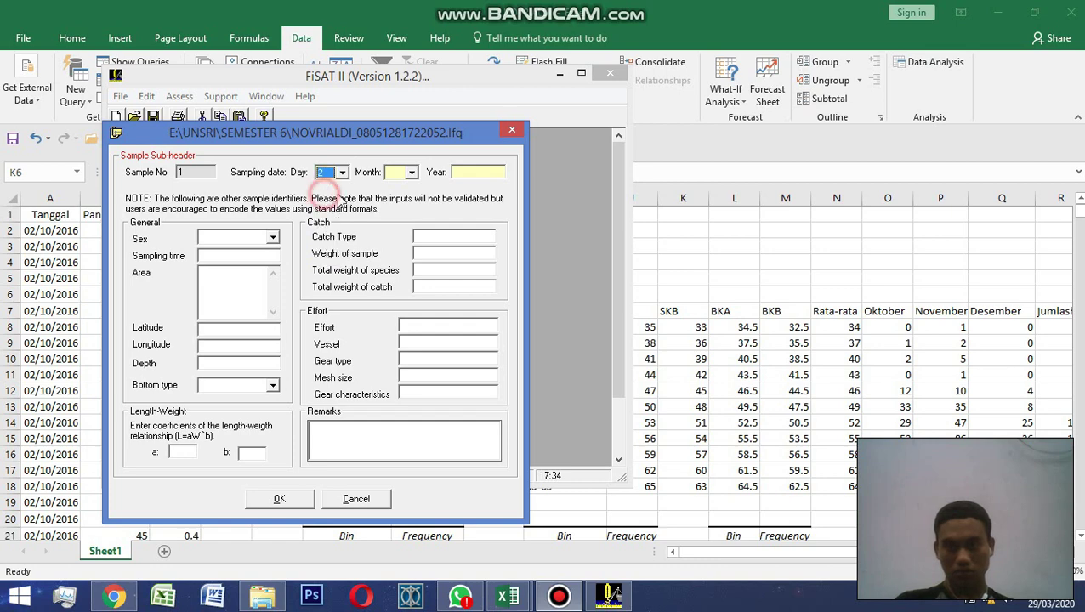
pyautogui.click(411, 173)
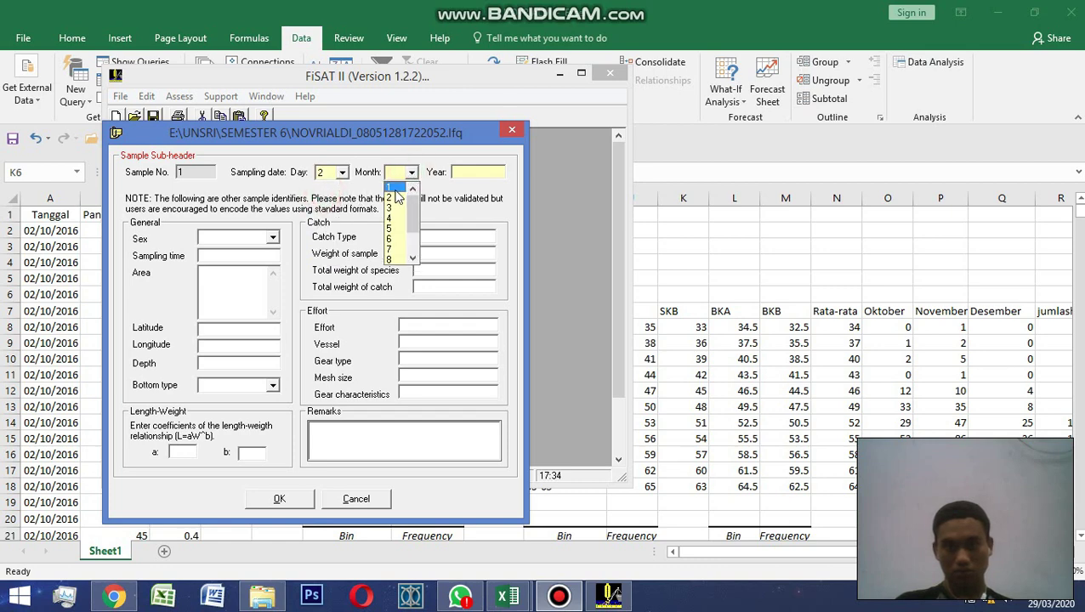
pyautogui.moveTo(415, 217); pyautogui.dragTo(404, 241)
pyautogui.click(405, 242)
pyautogui.click(473, 172)
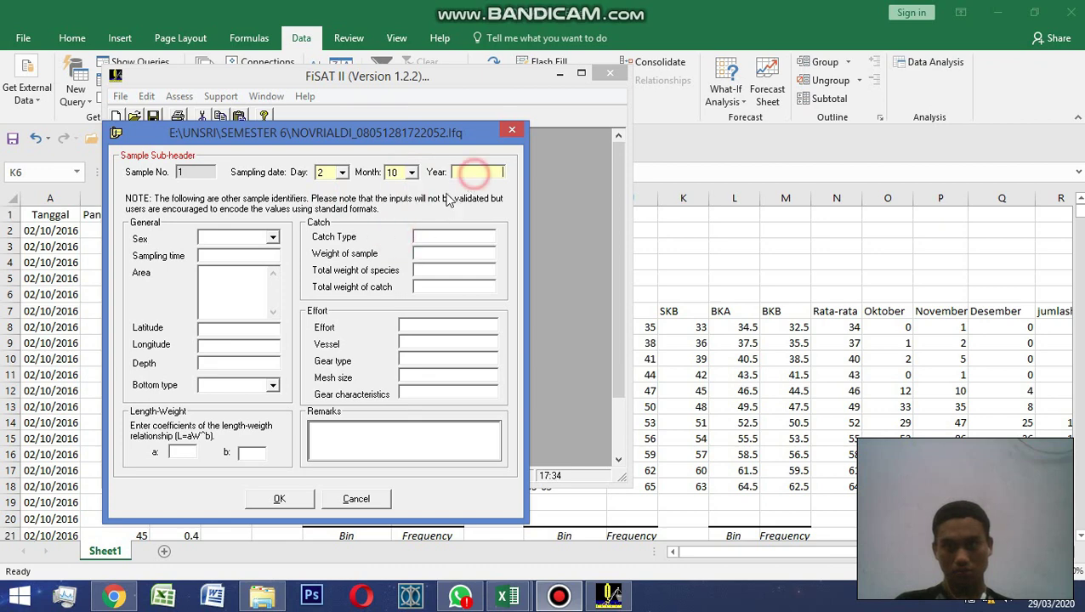
pyautogui.write('2016')
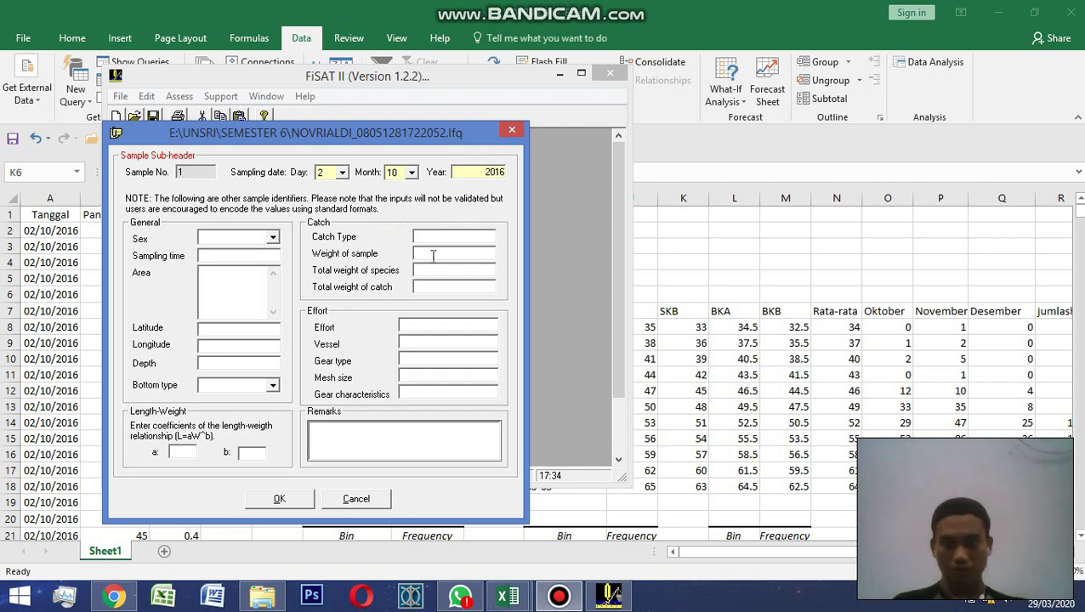
pyautogui.click(278, 500)
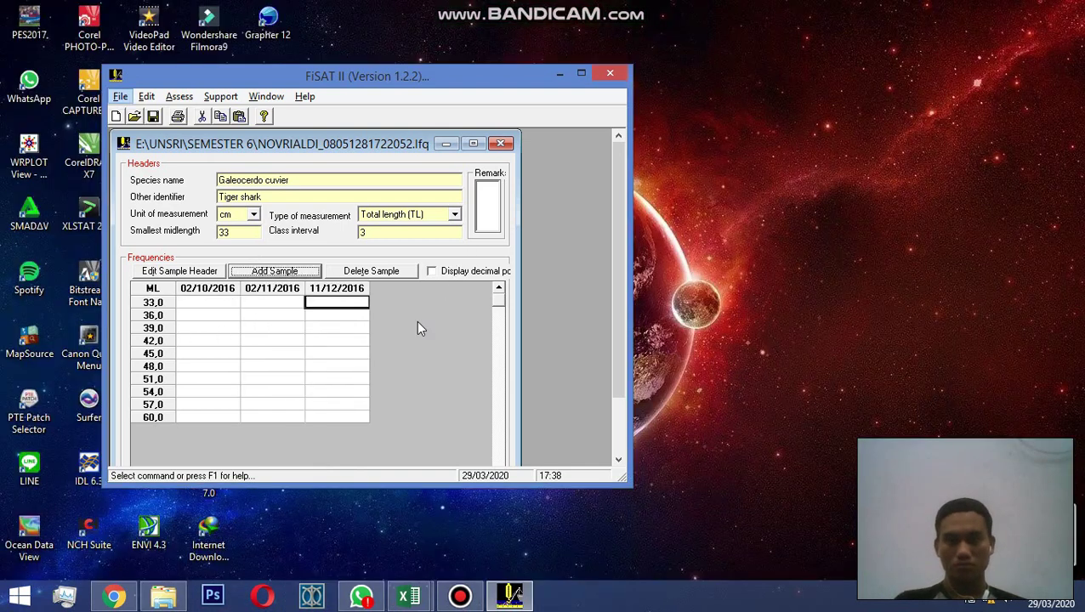
# Step: Switch from the FiSAT II frequency grid back to the Excel workbook
pyautogui.click(412, 357)
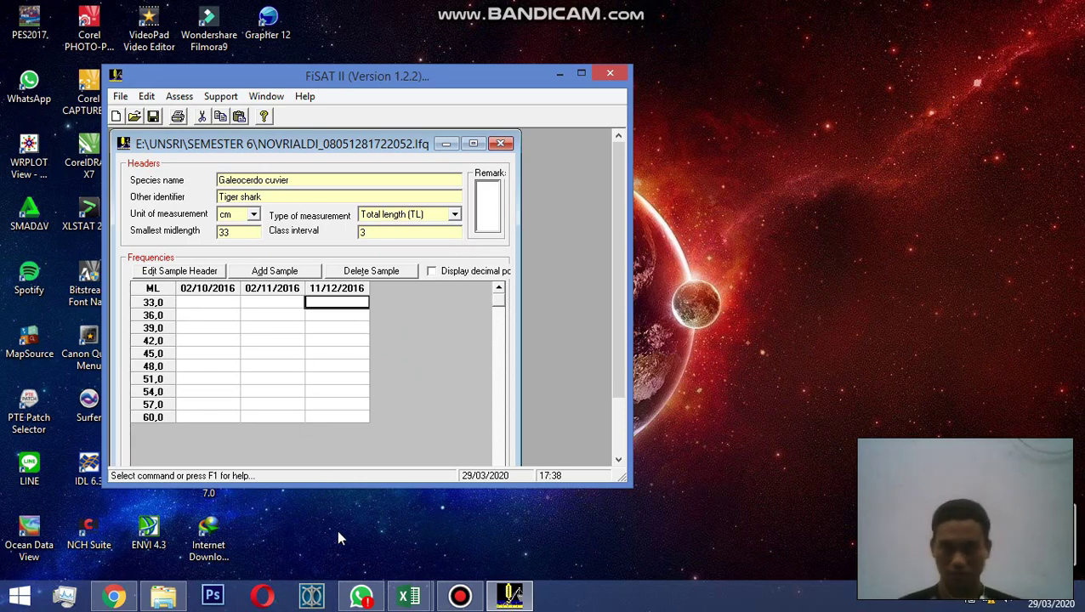
pyautogui.moveTo(406, 599)
pyautogui.click(454, 520)
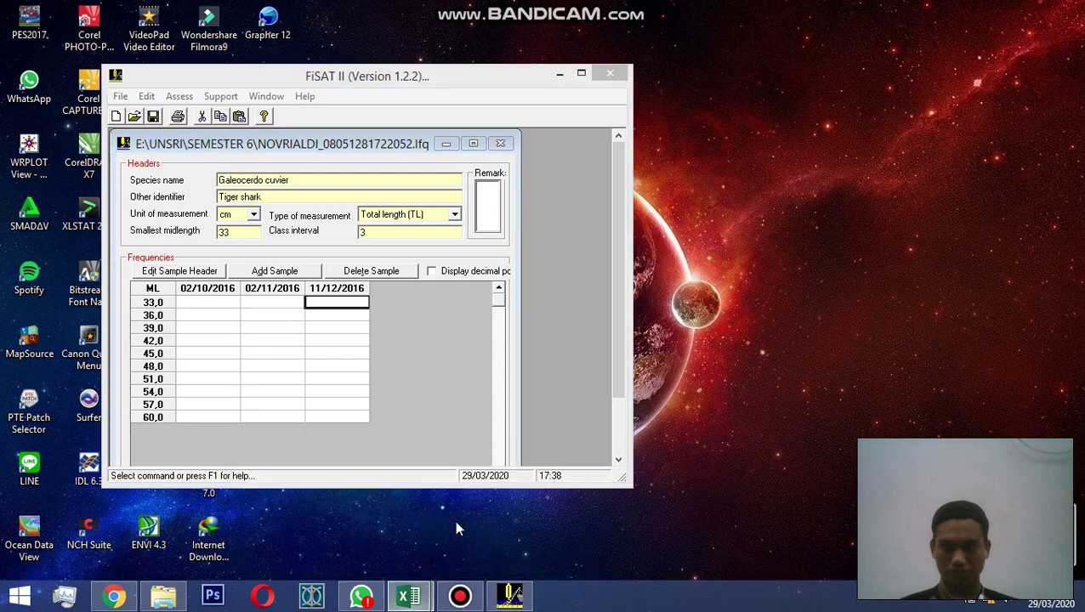
pyautogui.scroll(7, 783, 369)
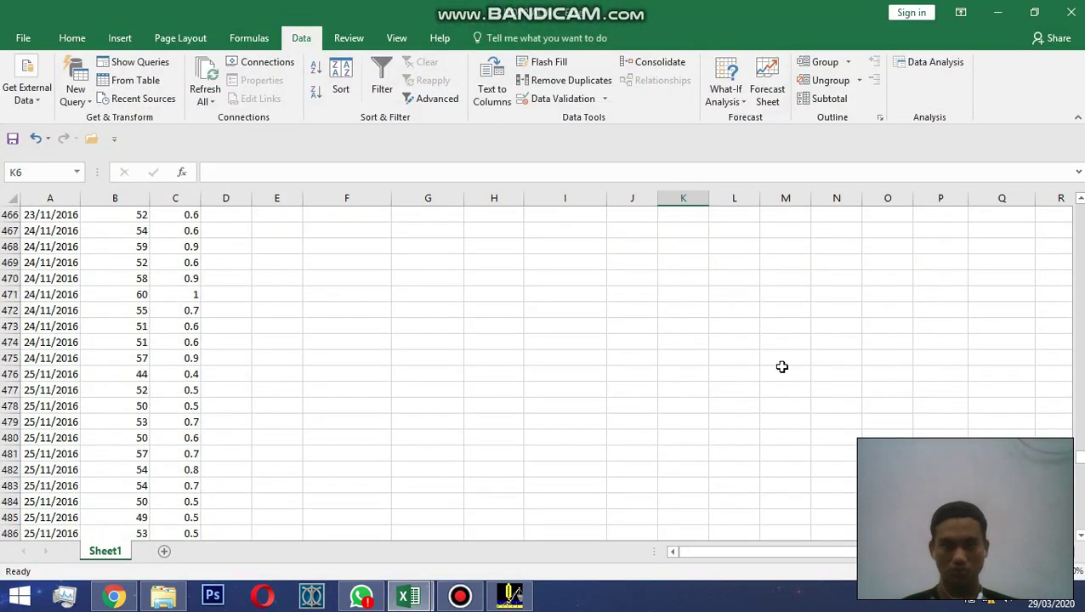
pyautogui.moveTo(1080, 425); pyautogui.dragTo(1077, 210)
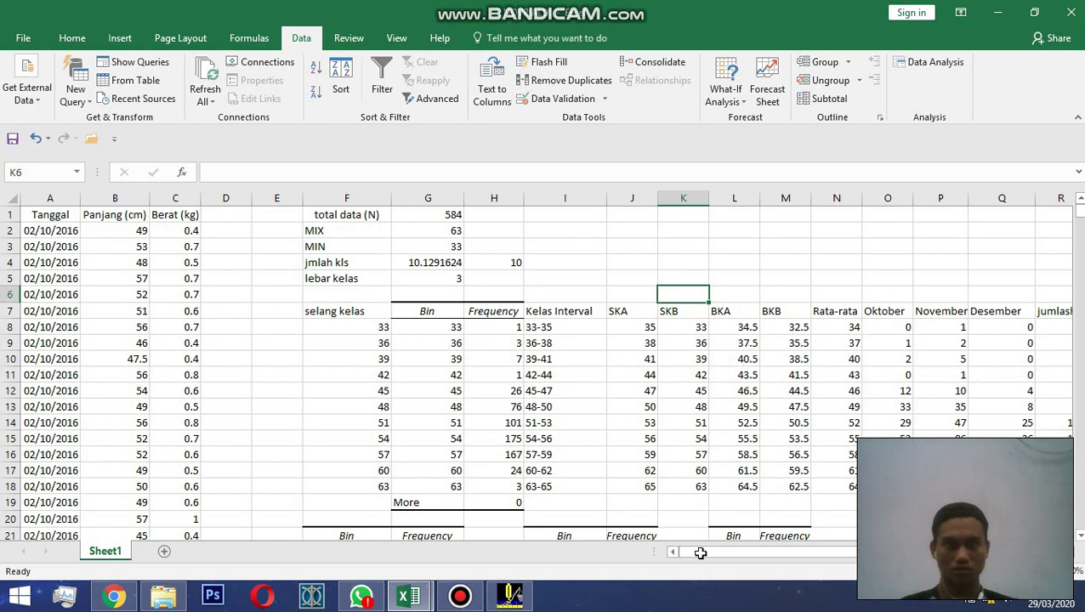
pyautogui.moveTo(697, 554); pyautogui.dragTo(757, 558)
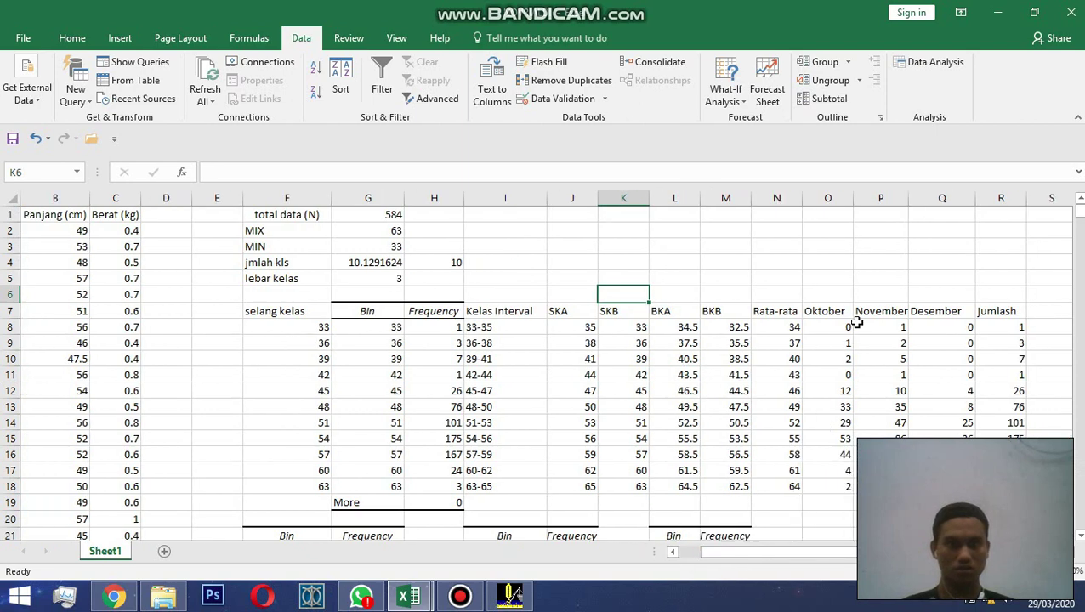
# Step: Select the Oktober–Desember counts in O8:Q18 and copy them
pyautogui.click(840, 330)
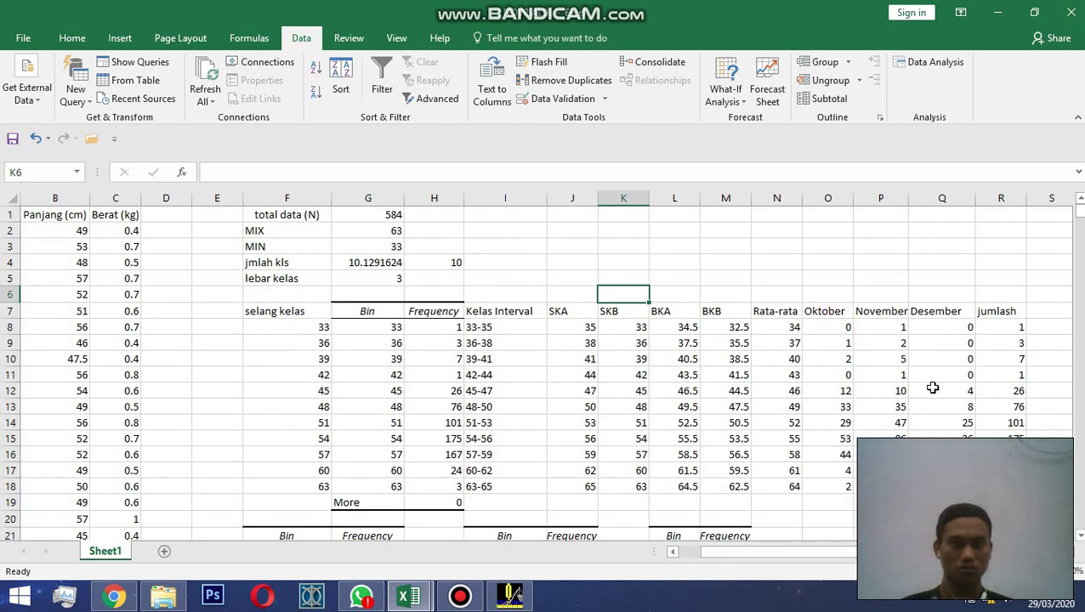
pyautogui.click(826, 330)
pyautogui.click(826, 330)
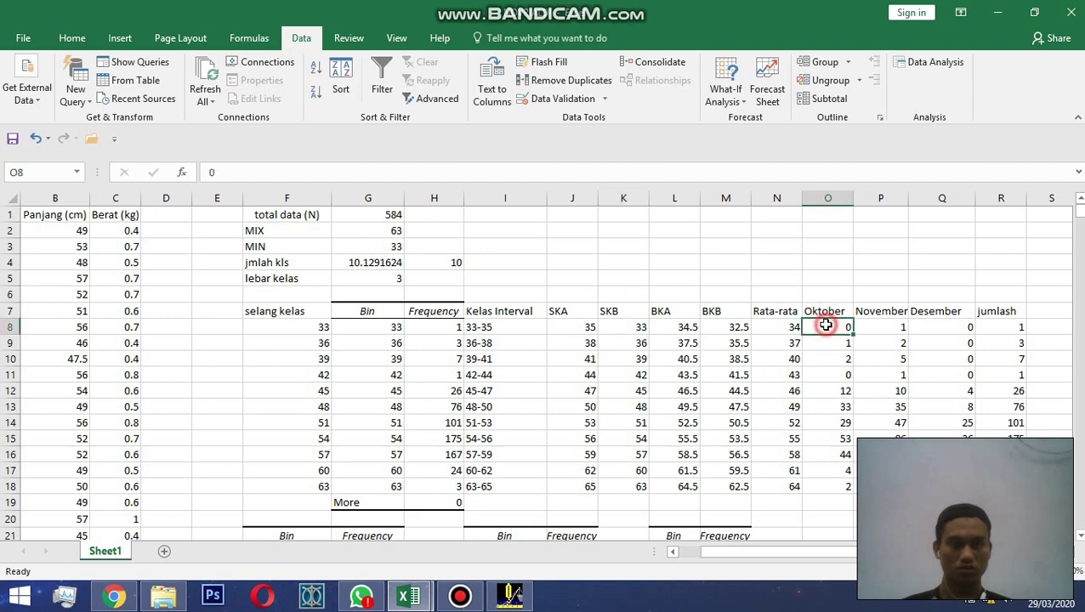
pyautogui.press('F2')
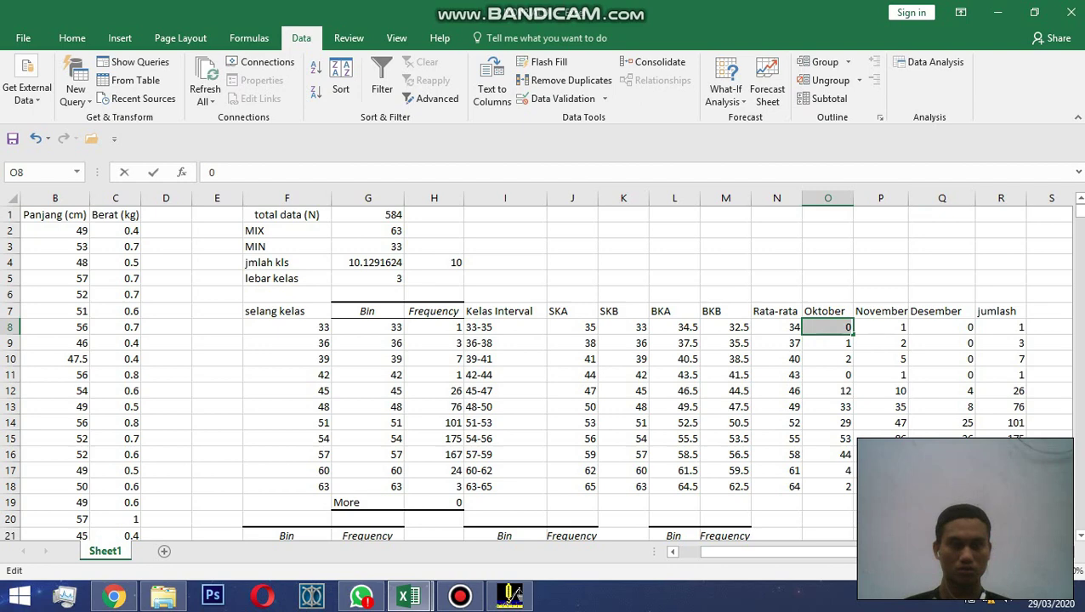
pyautogui.click(834, 343)
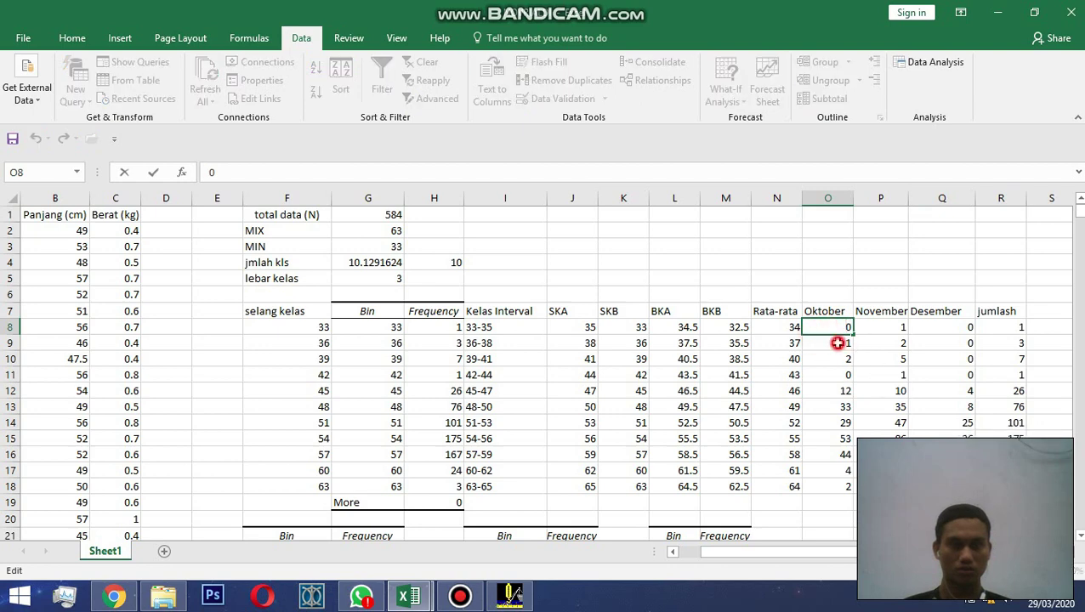
pyautogui.moveTo(829, 330); pyautogui.dragTo(952, 486)
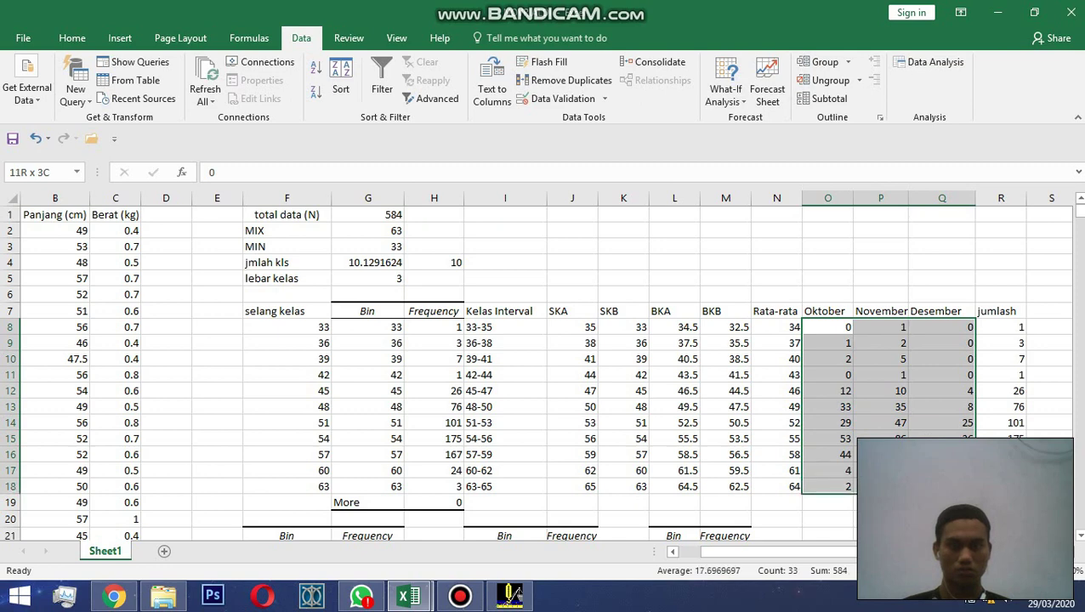
pyautogui.moveTo(952, 487); pyautogui.dragTo(953, 487)
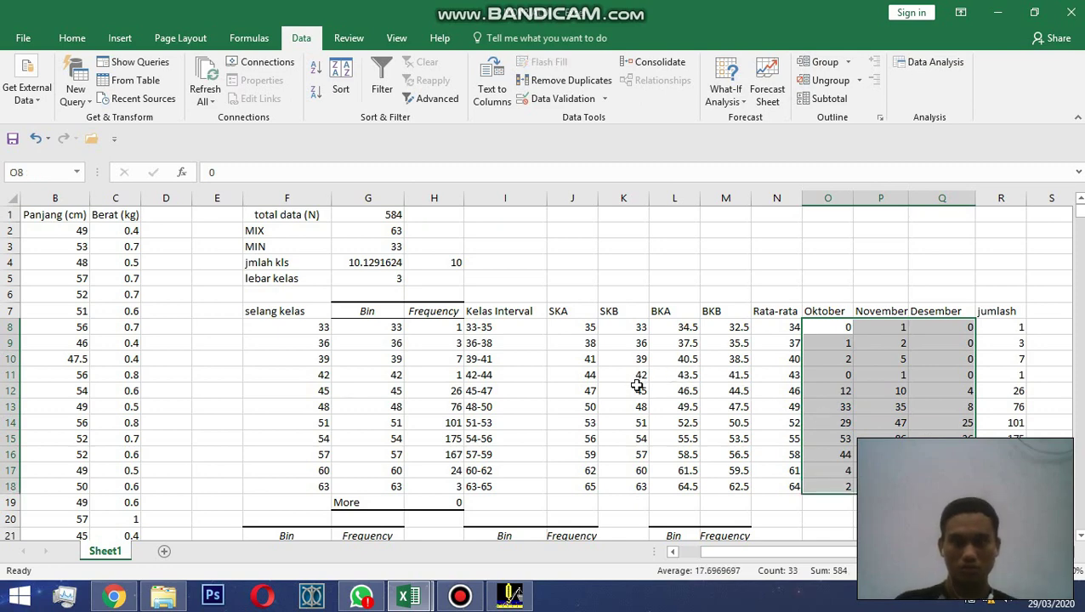
pyautogui.hotkey('ctrl', 'c')
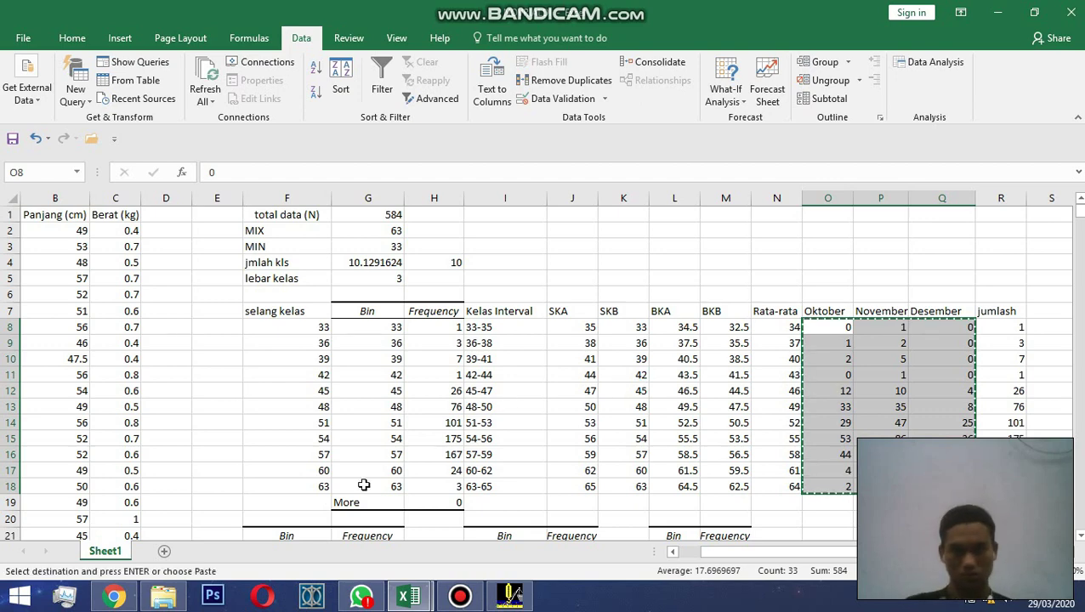
# Step: Paste the Excel counts into the 02/10, 02/11 and 11/12/2016 columns for midlengths 33–60
pyautogui.click(509, 595)
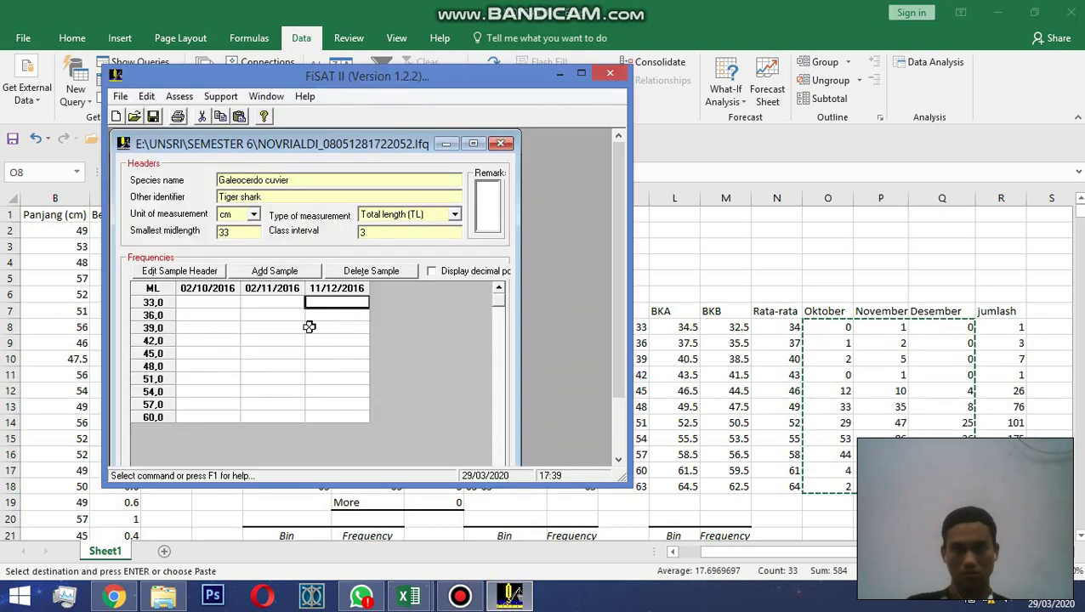
pyautogui.click(214, 303)
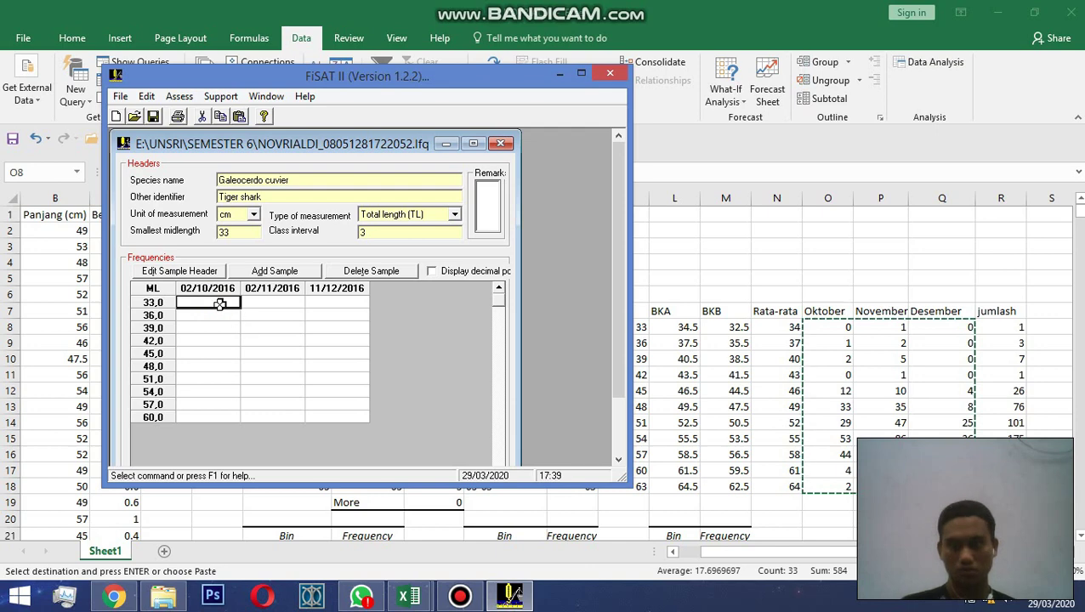
pyautogui.moveTo(219, 304); pyautogui.dragTo(347, 416)
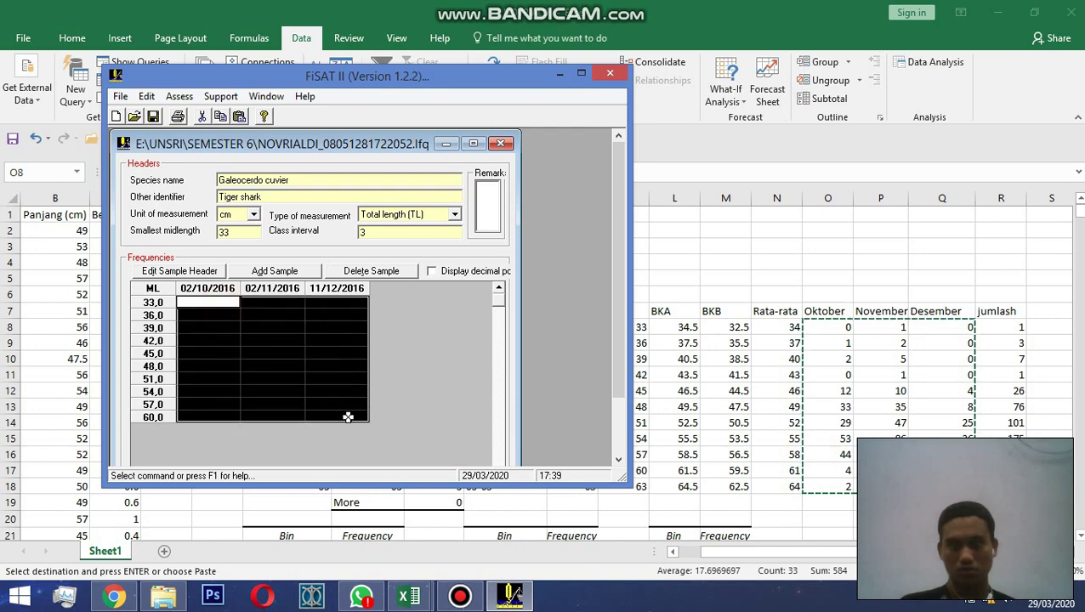
pyautogui.hotkey('ctrl', 'v')
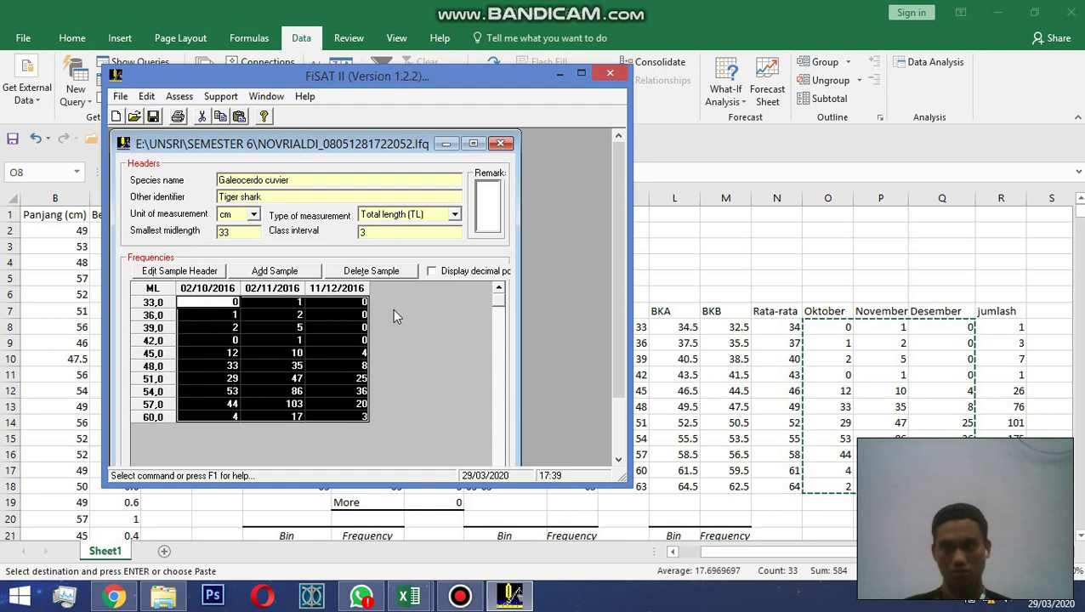
pyautogui.click(219, 304)
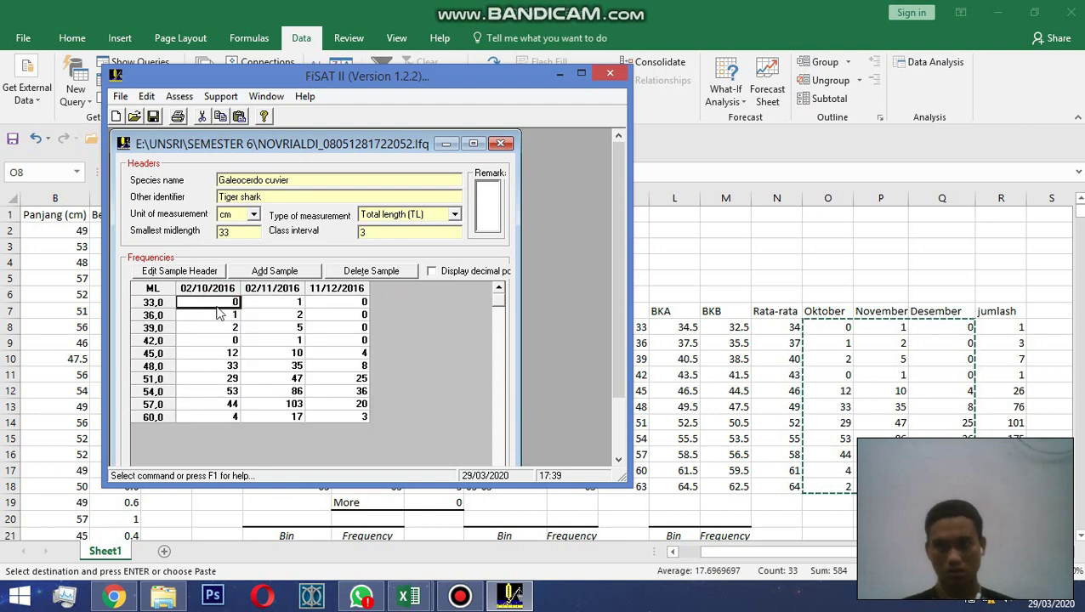
pyautogui.press('alt')
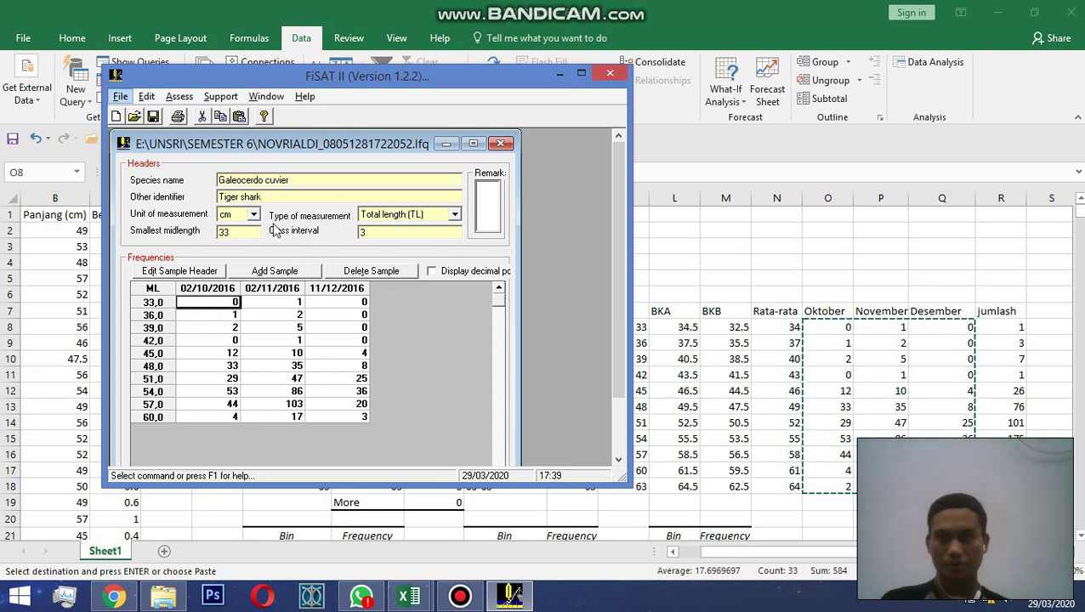
pyautogui.click(231, 303)
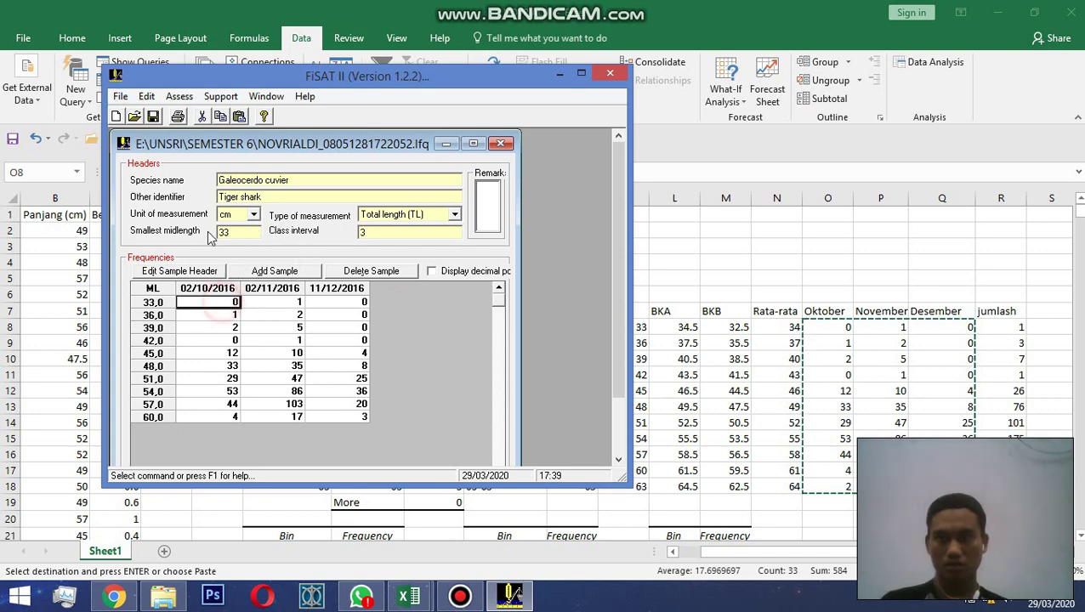
# Step: Launch ELEFAN I from Assess > Direct fit of L/F Data and dismiss the Invalid Data warning
pyautogui.click(179, 97)
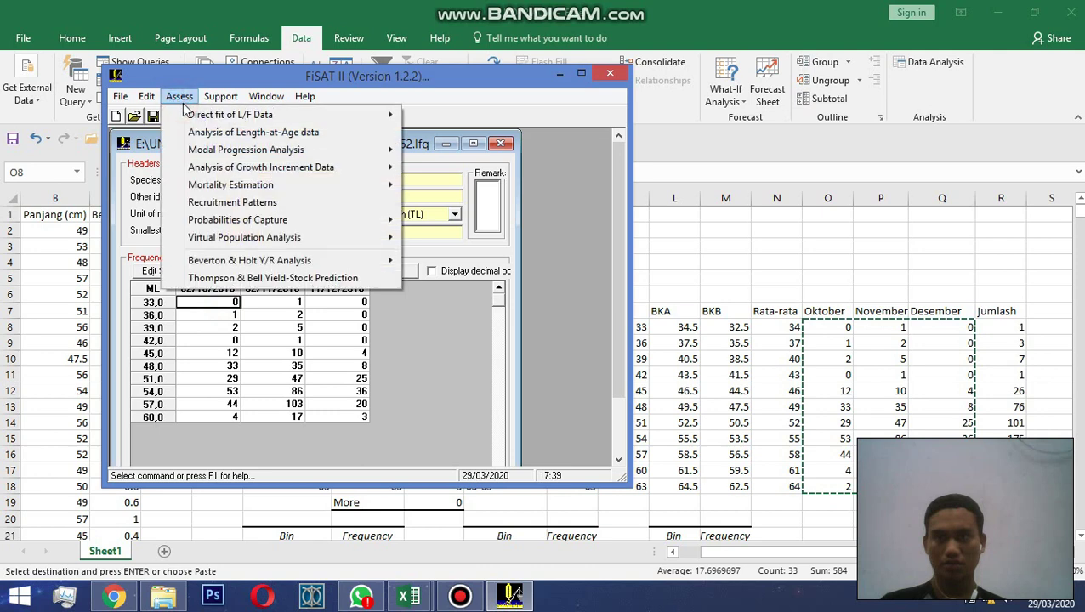
pyautogui.moveTo(332, 117)
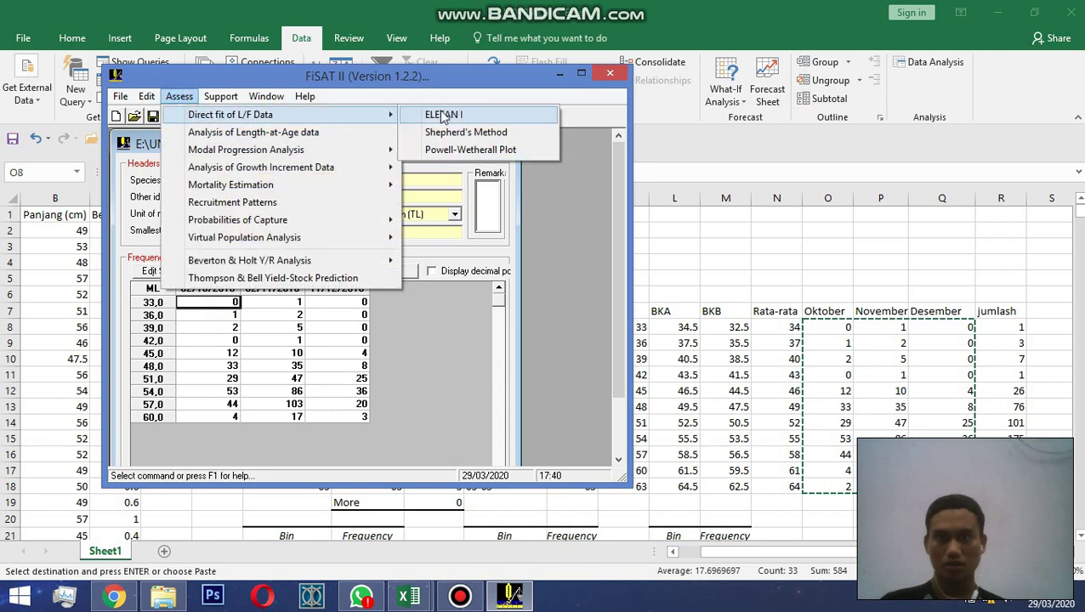
pyautogui.click(443, 115)
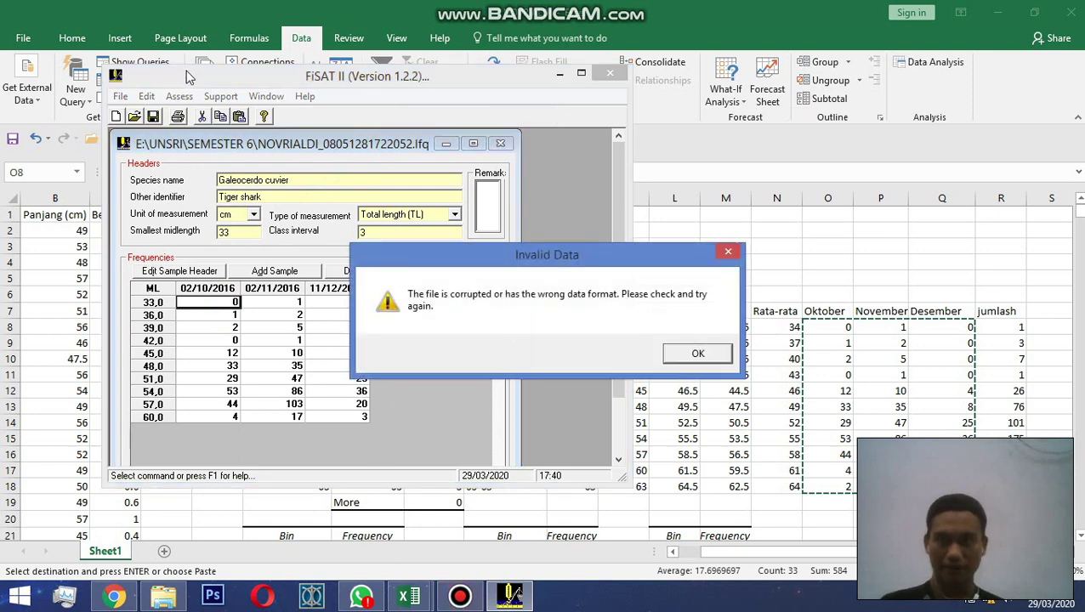
pyautogui.click(696, 355)
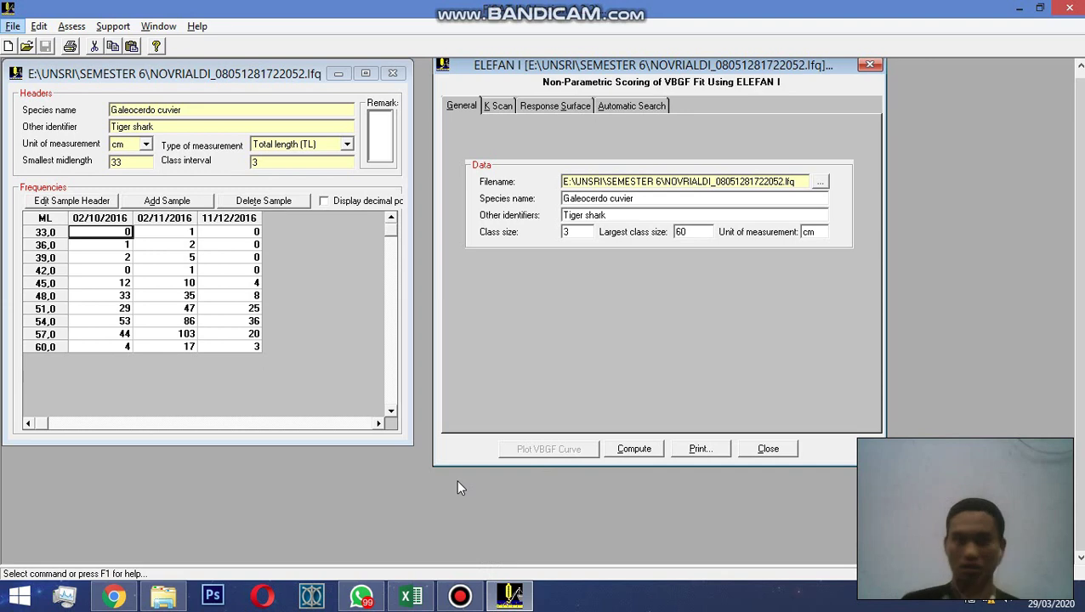
# Step: On the ELEFAN I Response Surface tab, set the starting sample to 1
pyautogui.press('Left')
pyautogui.press('Left')
pyautogui.press('Left')
pyautogui.press('Left')
pyautogui.press('Left')
pyautogui.press('alt')
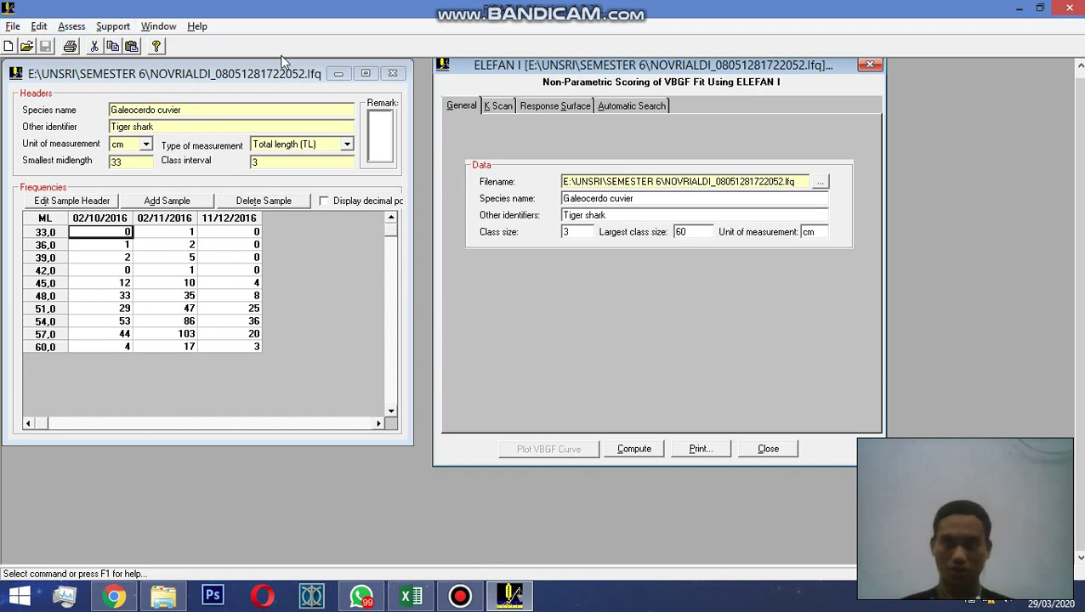
pyautogui.click(534, 103)
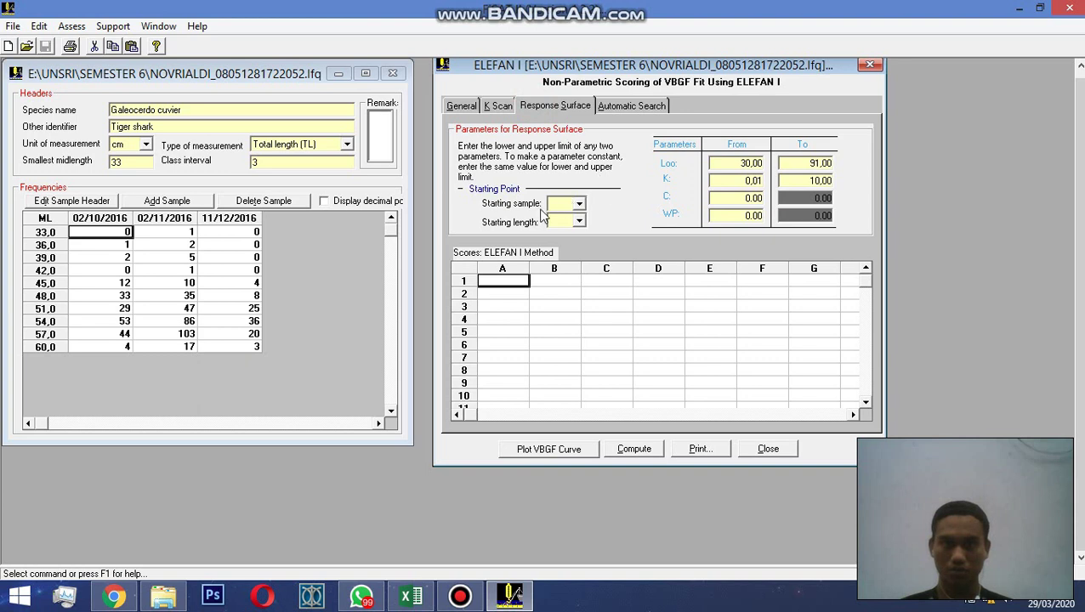
pyautogui.click(578, 204)
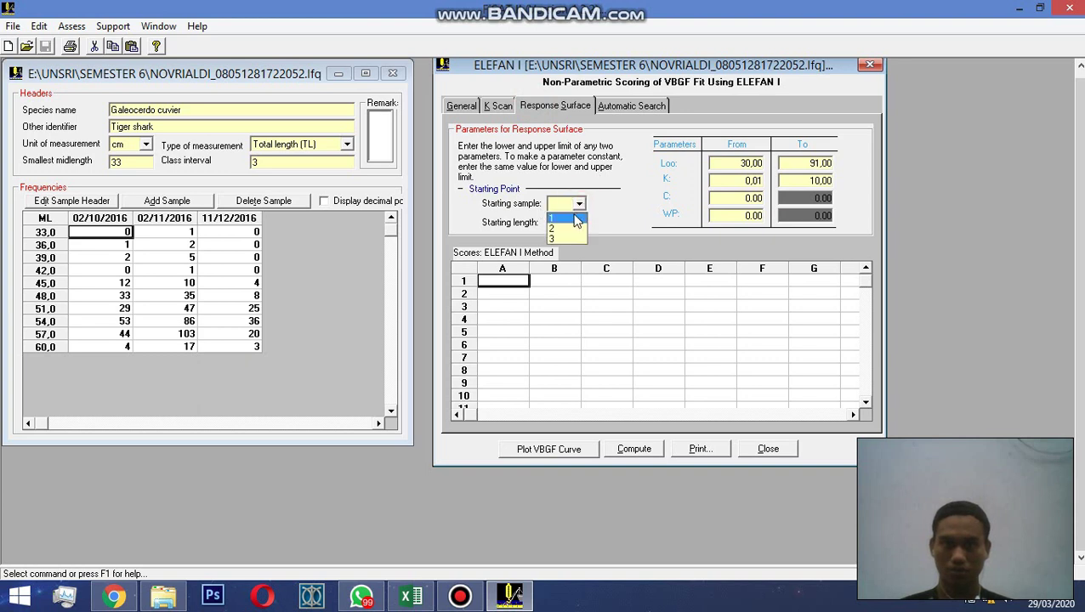
pyautogui.click(577, 219)
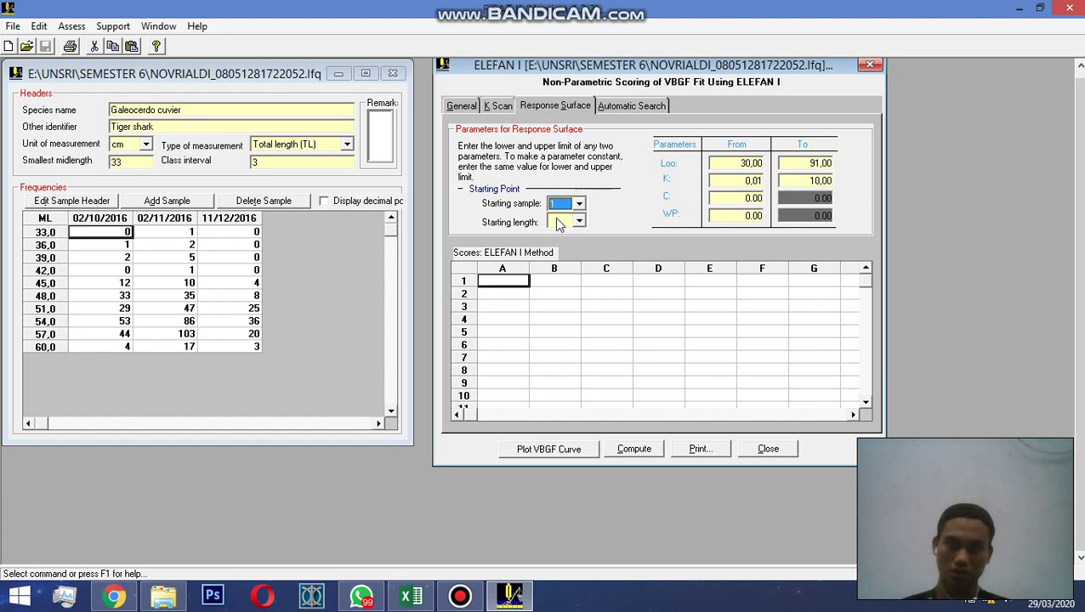
# Step: After glancing at the Excel worksheet, set the starting length to 45,00
pyautogui.click(411, 596)
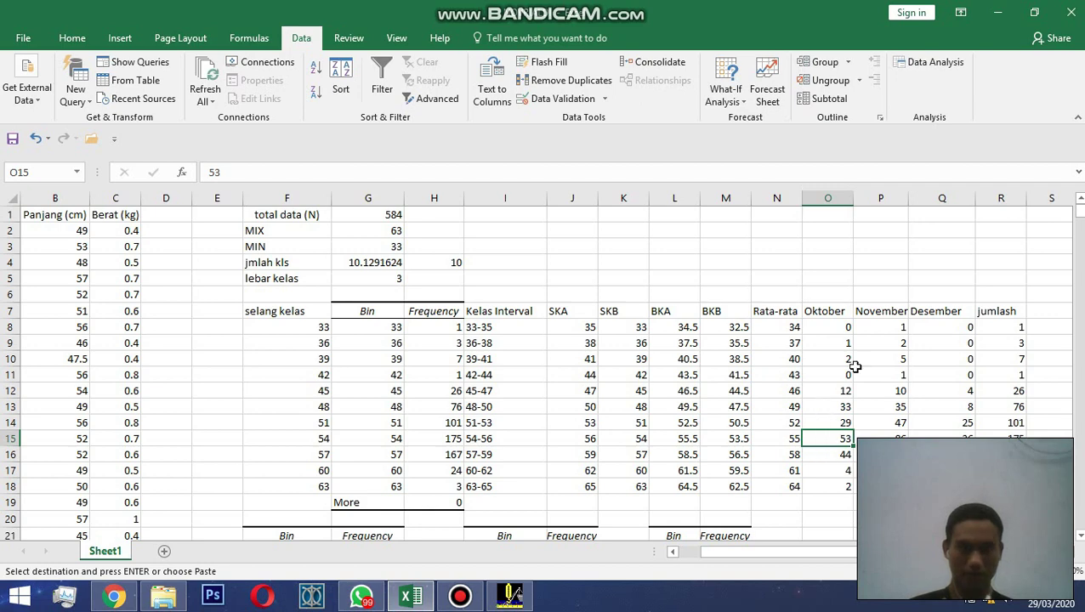
pyautogui.click(995, 13)
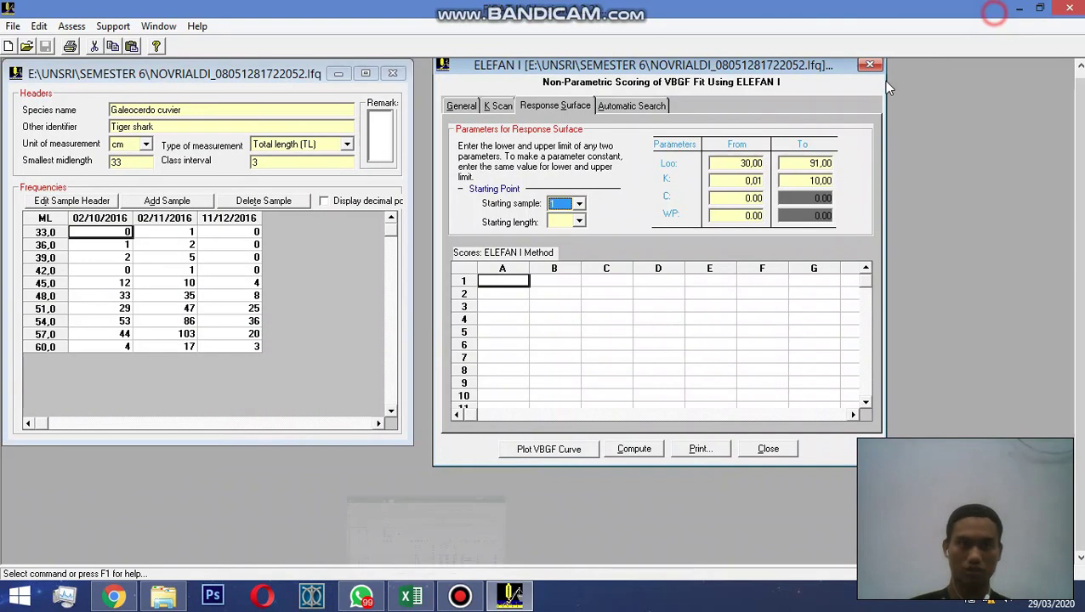
pyautogui.click(579, 222)
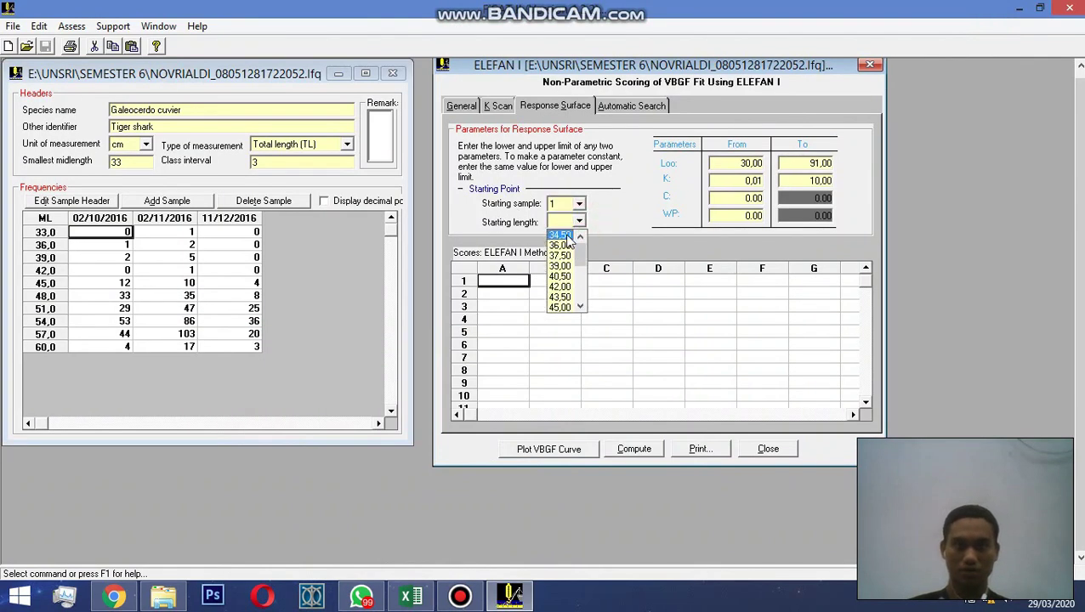
pyautogui.click(561, 308)
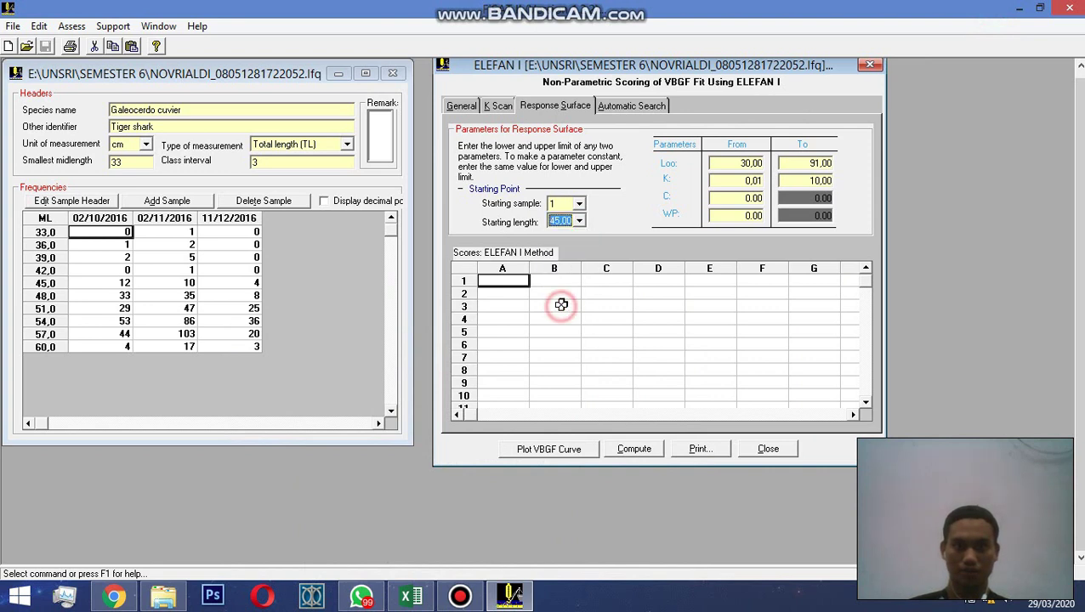
pyautogui.click(580, 221)
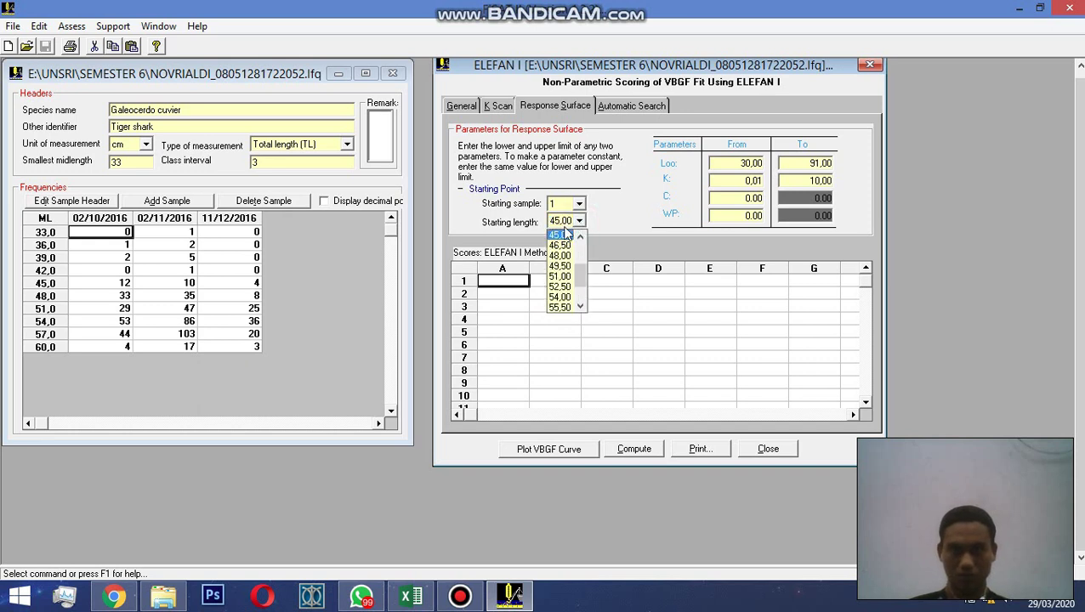
pyautogui.click(581, 237)
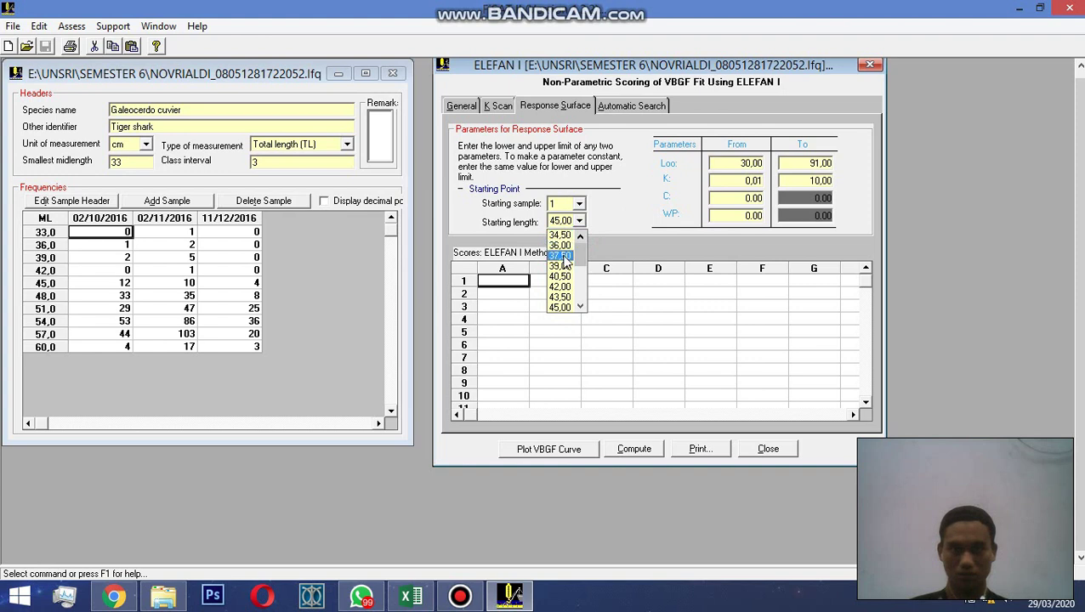
pyautogui.click(559, 306)
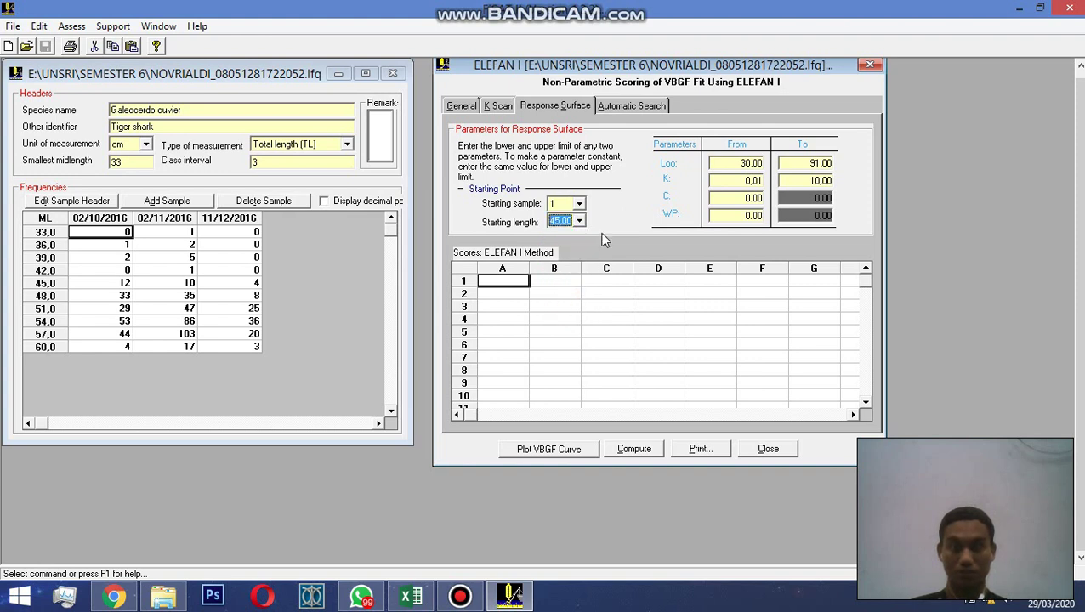
pyautogui.press('alt')
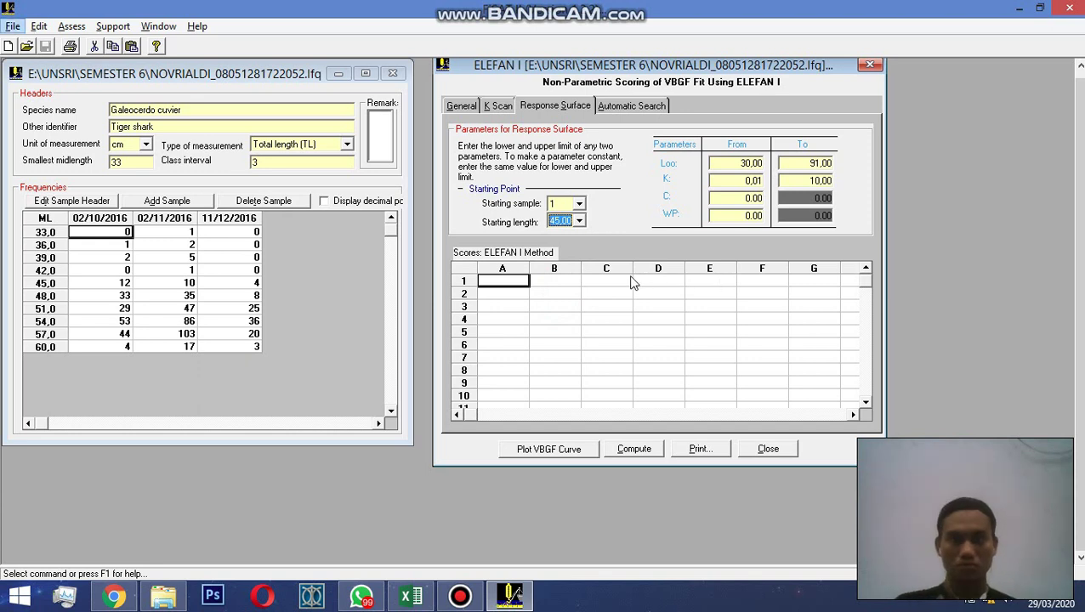
pyautogui.click(741, 164)
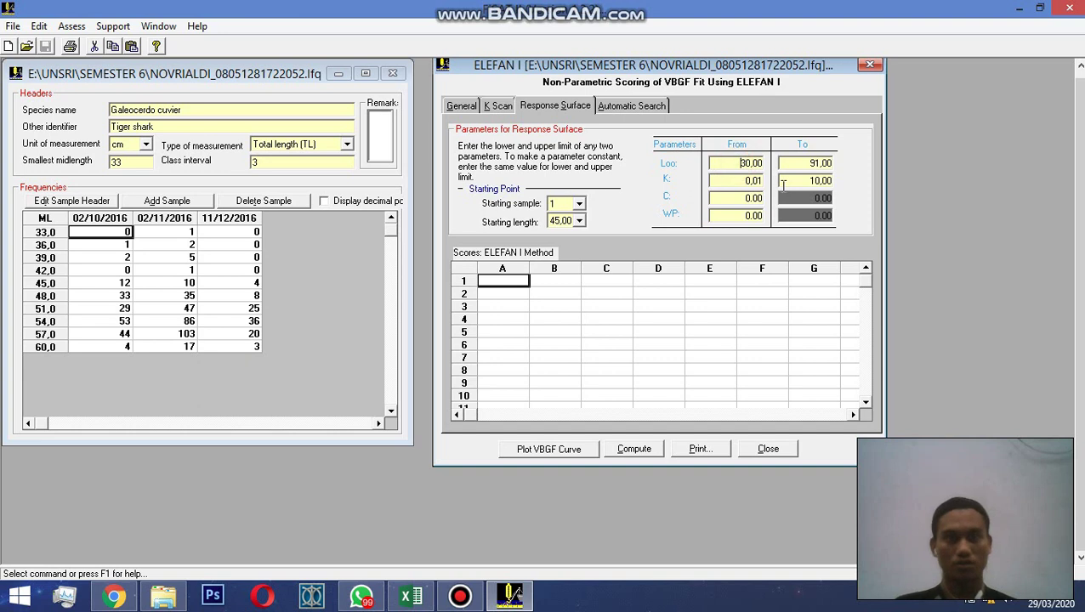
# Step: Set Loo From to 48 and Loo To to 65, checking the 63-65 class in Excel
pyautogui.hotkey('shift', 'Right')
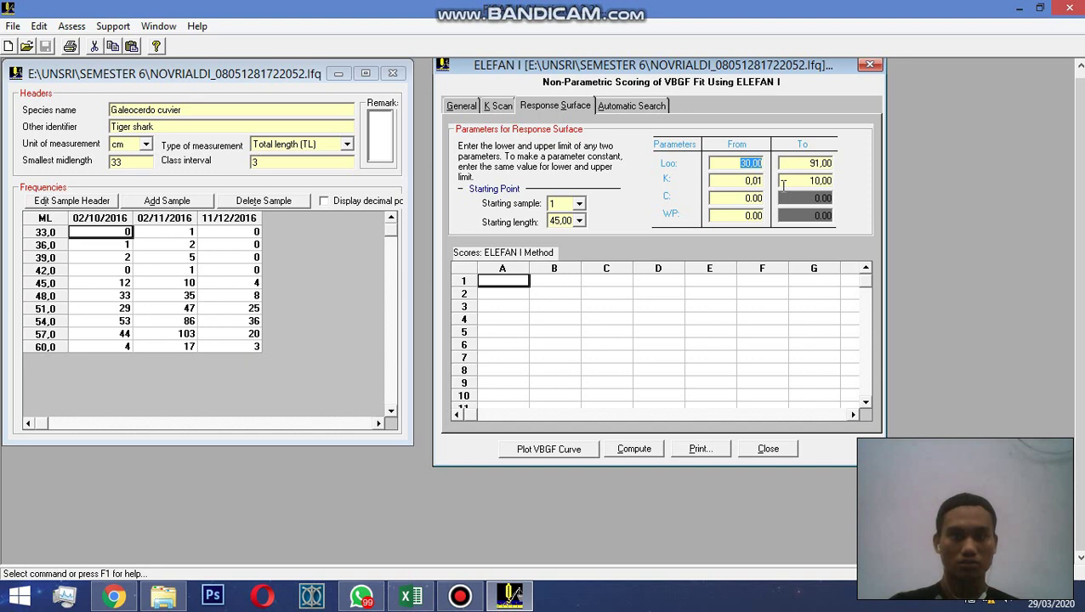
pyautogui.write('48')
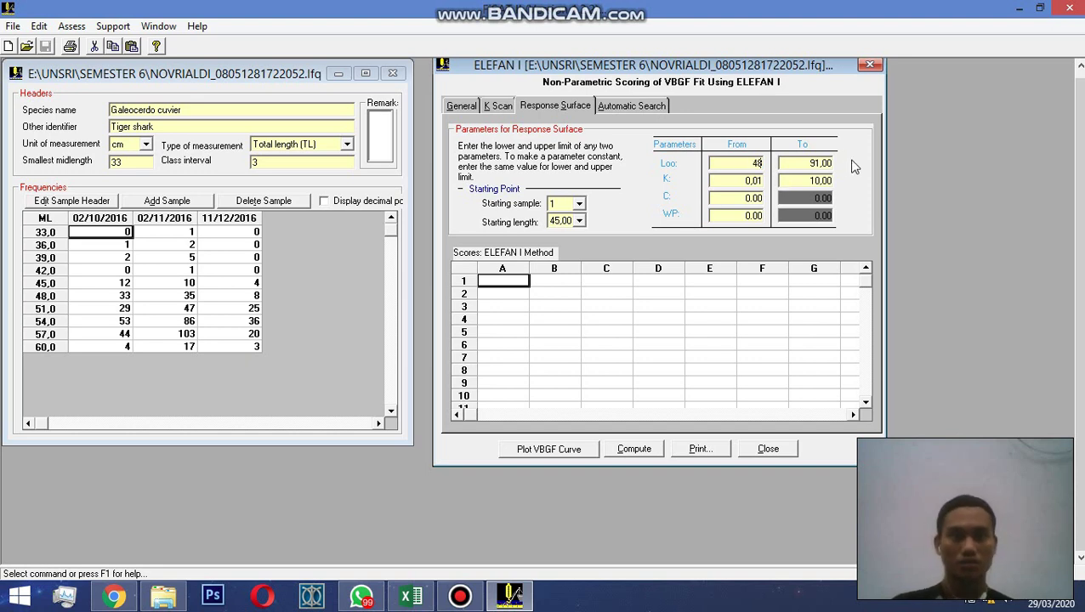
pyautogui.click(821, 165)
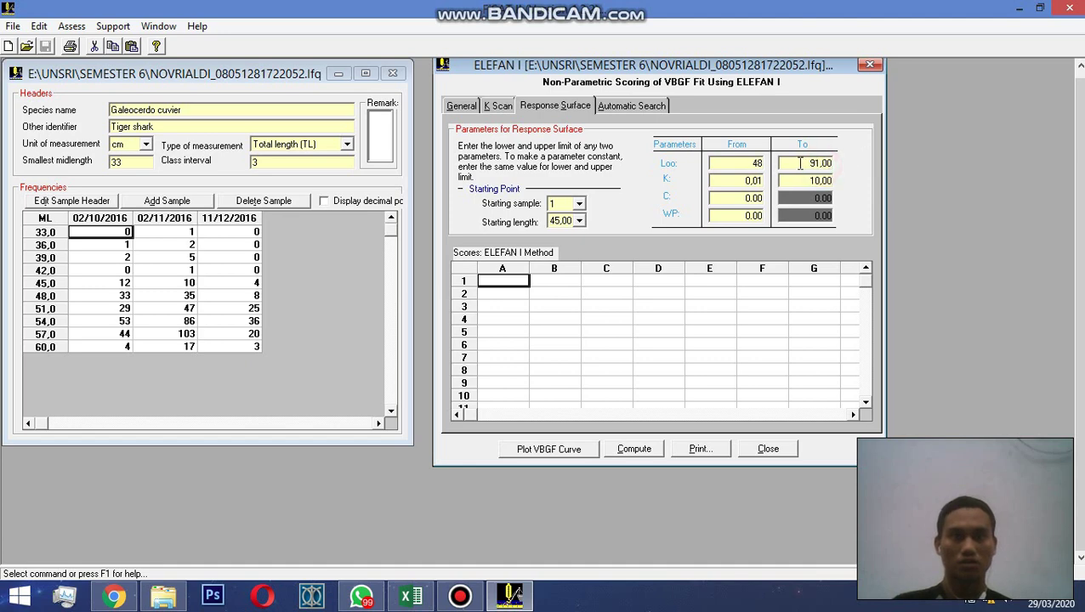
pyautogui.click(409, 597)
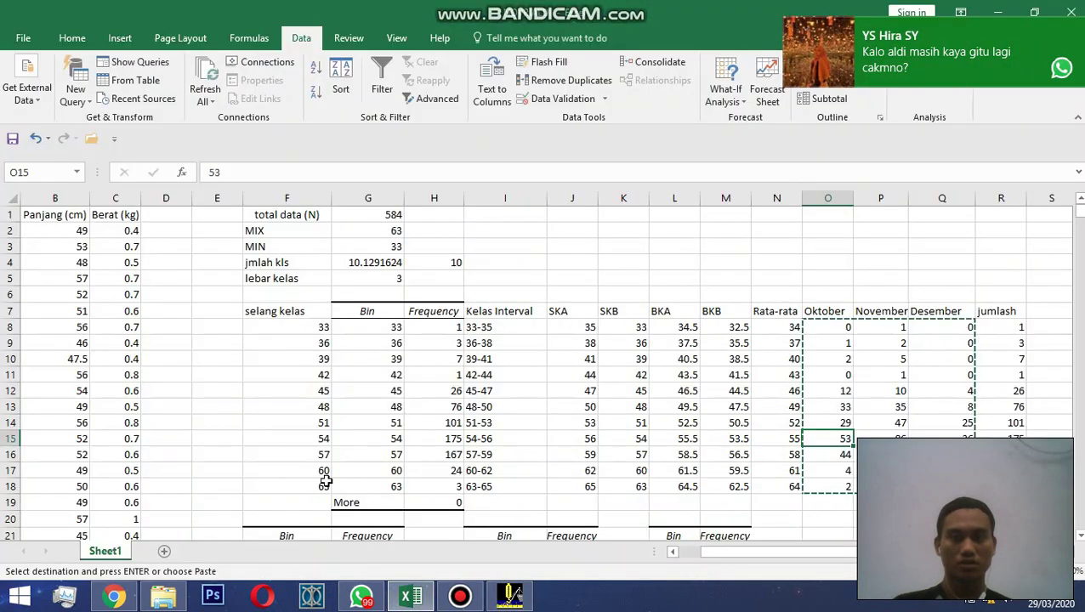
pyautogui.click(493, 486)
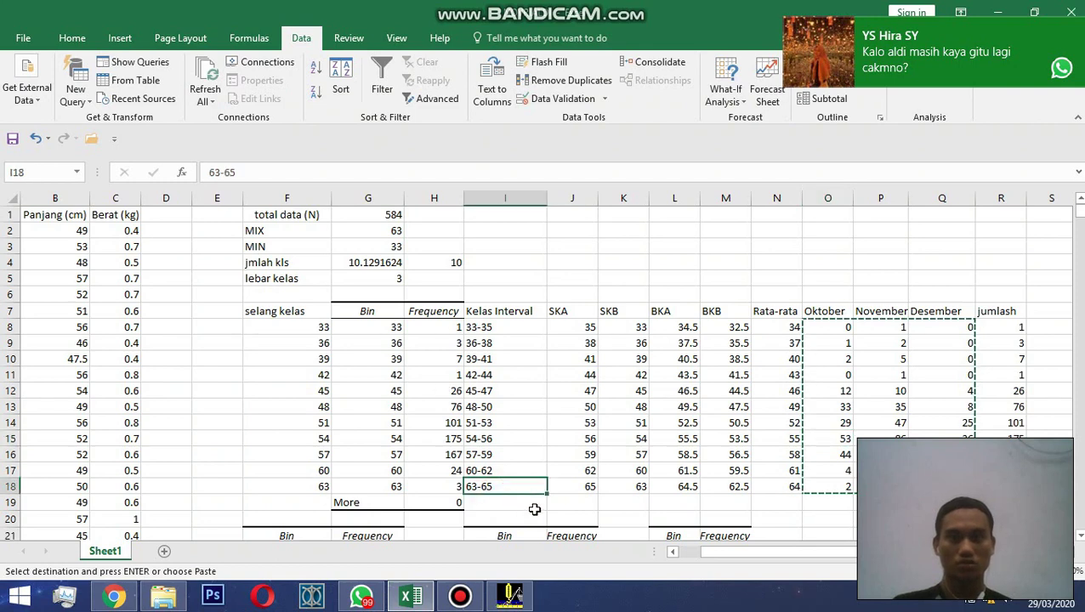
pyautogui.click(1012, 13)
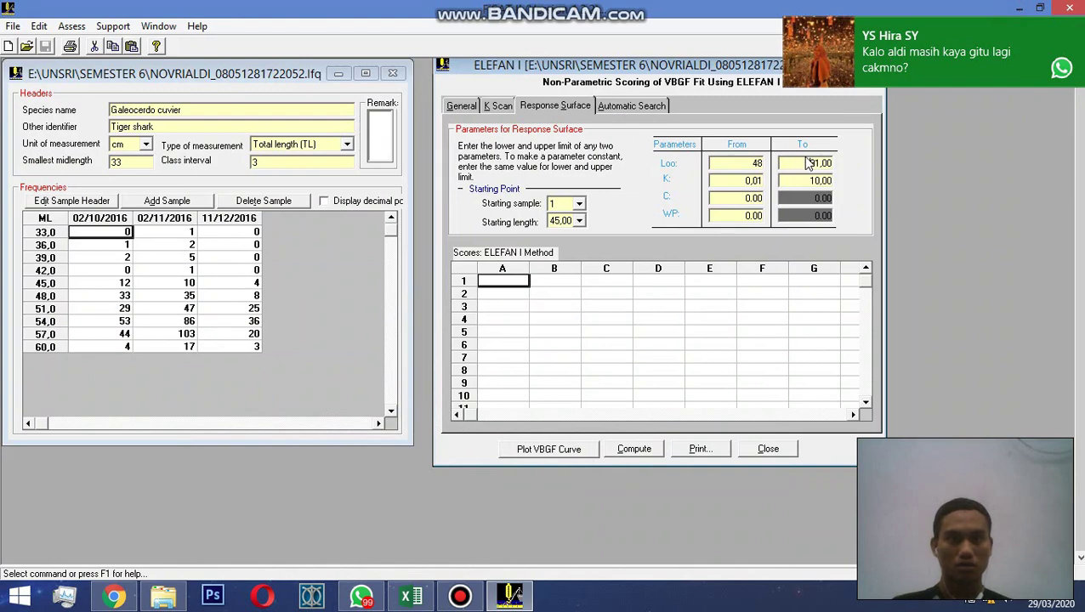
pyautogui.click(805, 162)
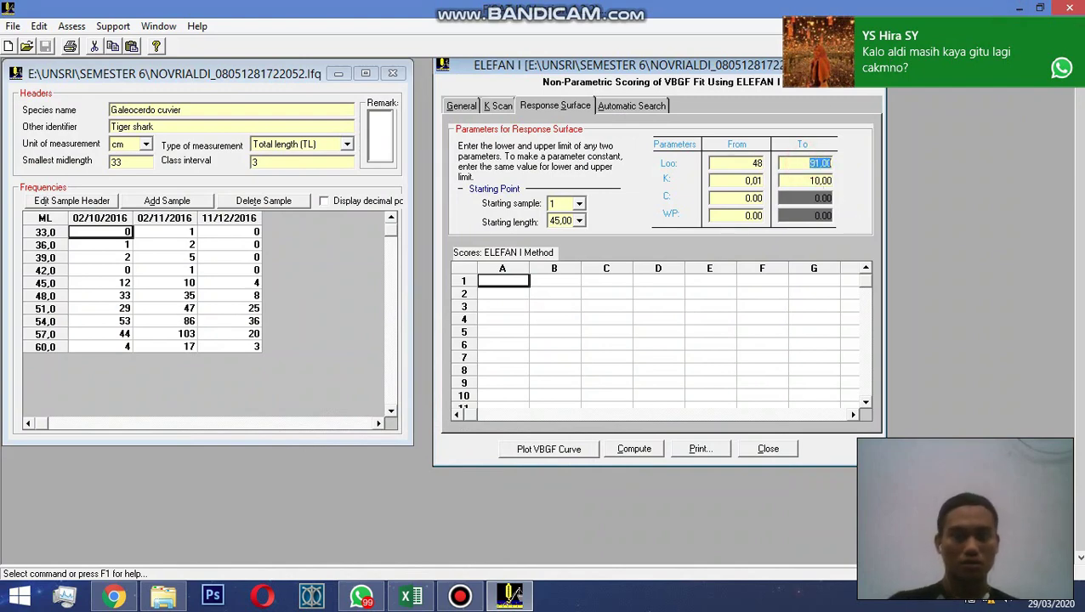
pyautogui.write('65')
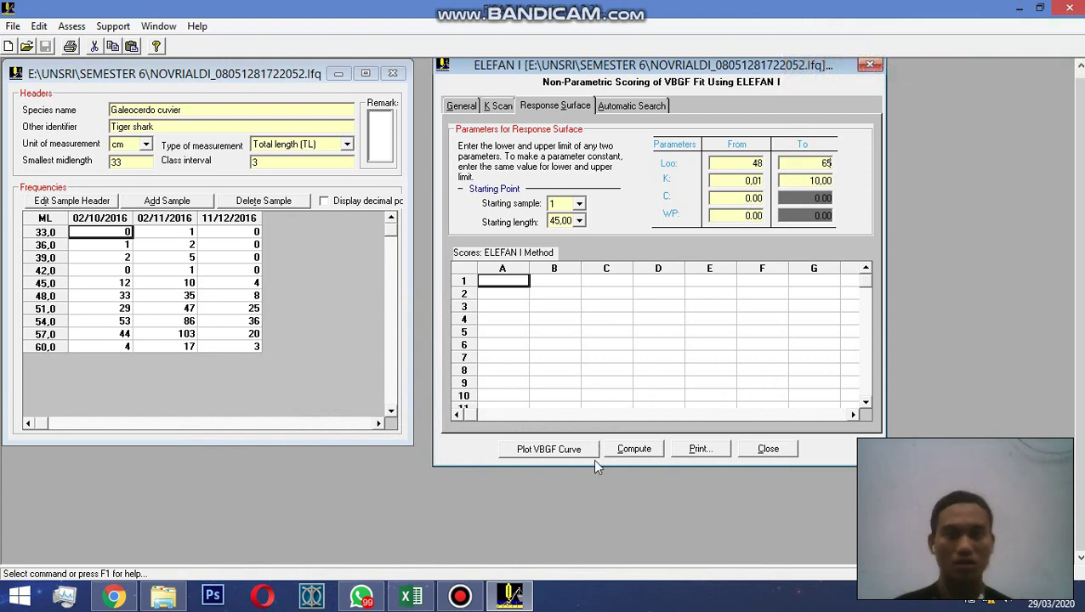
pyautogui.click(621, 451)
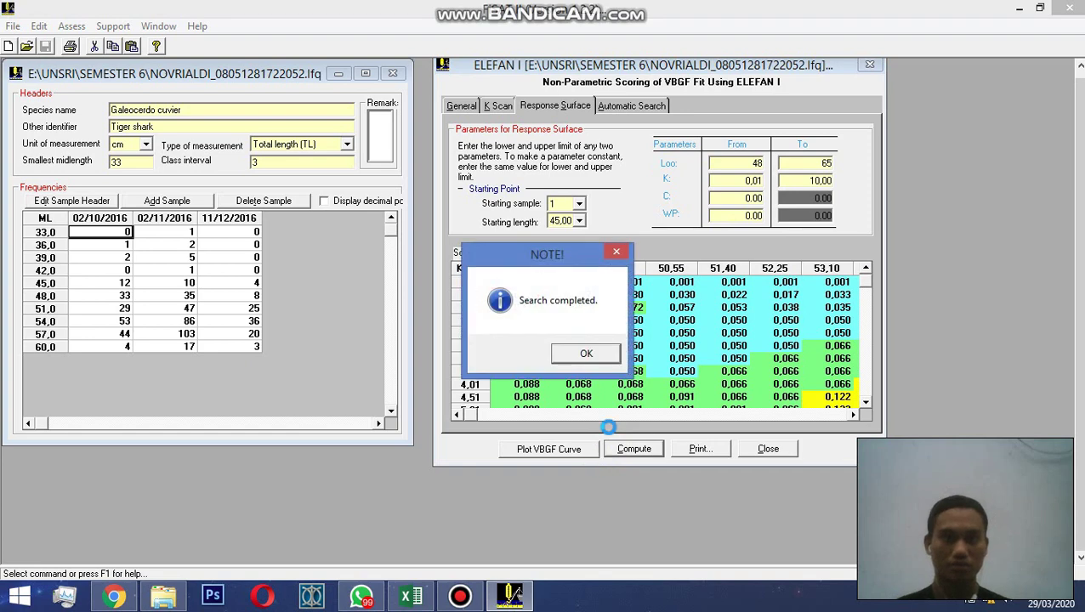
# Step: Dismiss the search-completed notice to view the K–Loo scores, peaking at 0.289 at K 1.01
pyautogui.click(586, 355)
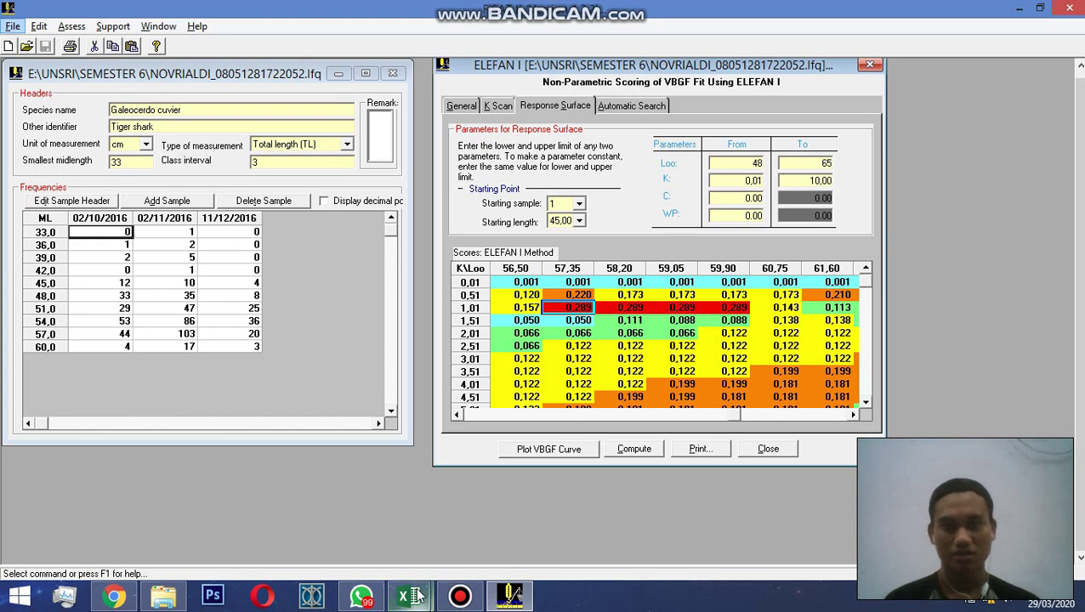
pyautogui.moveTo(416, 598)
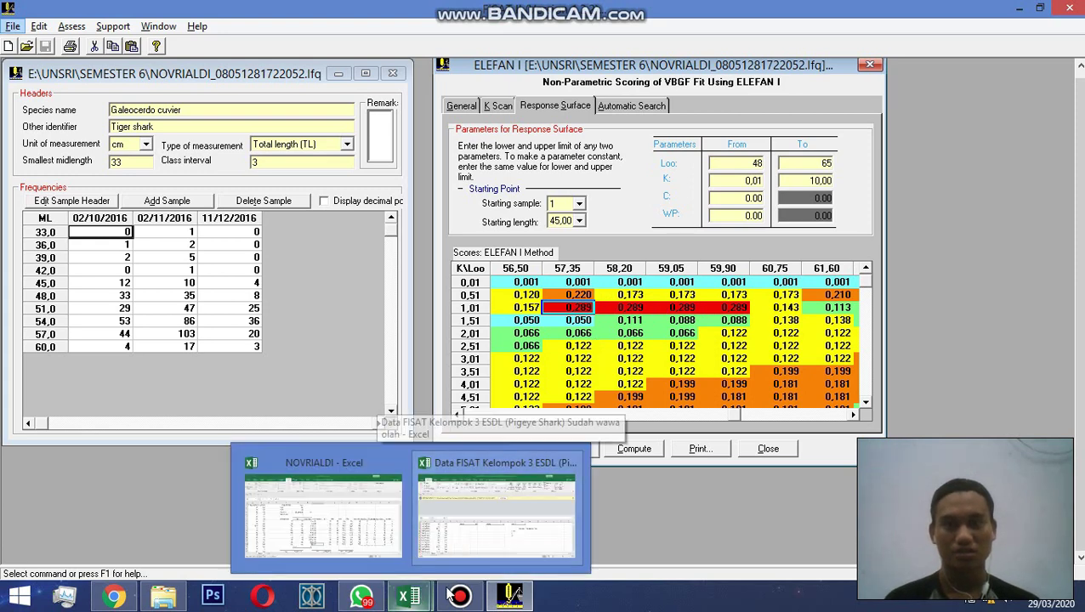
pyautogui.moveTo(459, 597)
pyautogui.click(378, 544)
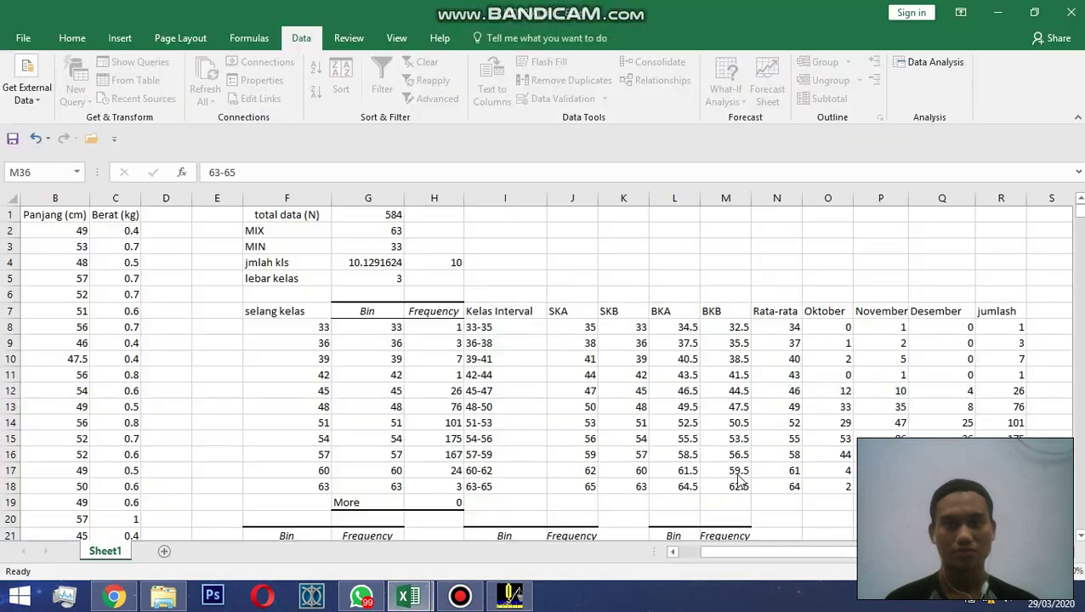
pyautogui.click(397, 602)
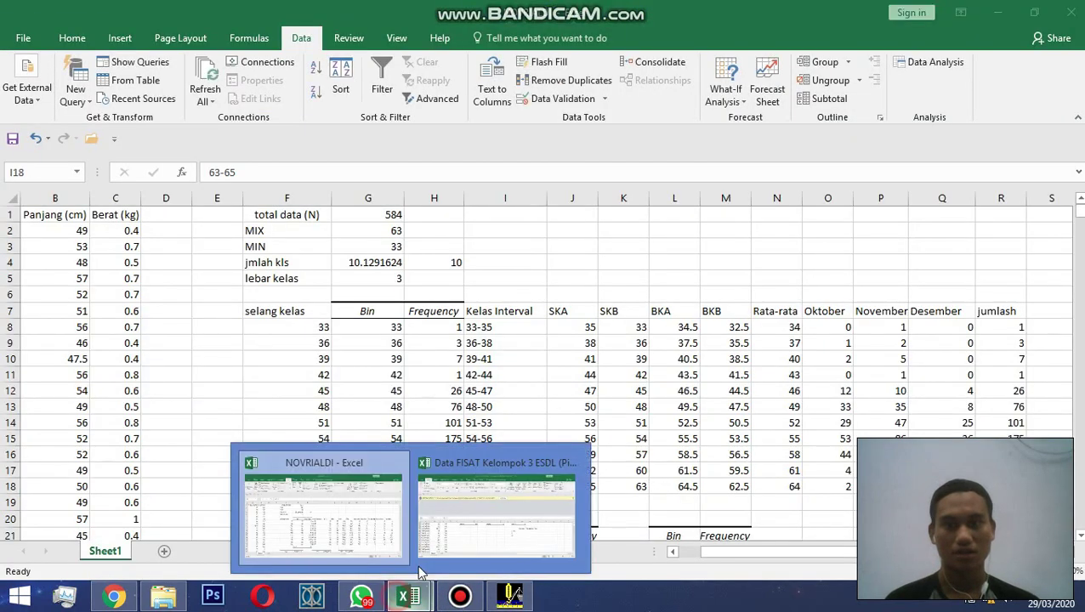
pyautogui.click(443, 543)
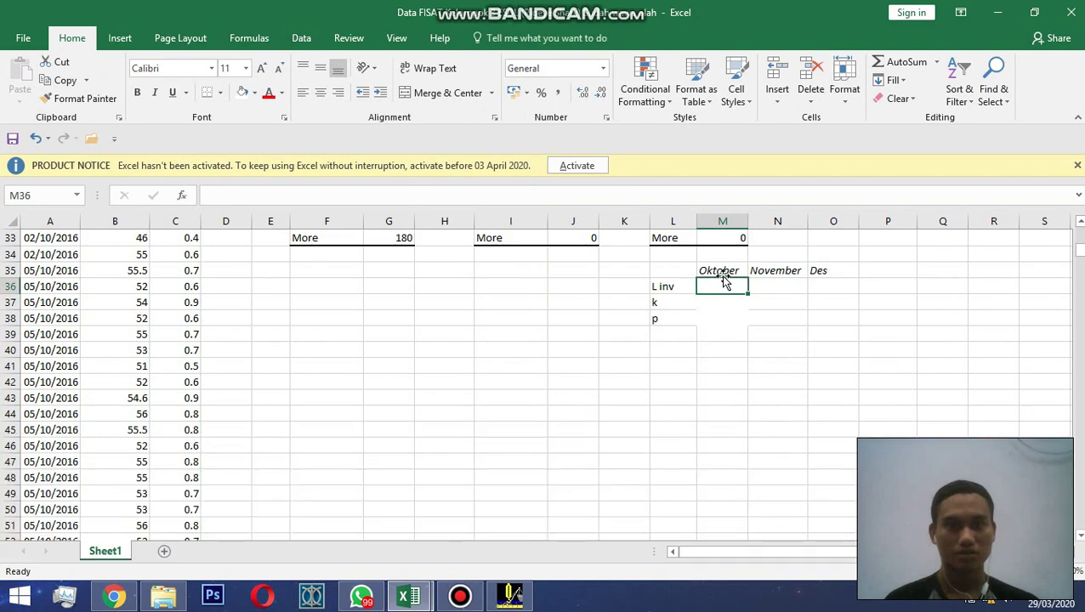
pyautogui.scroll(-2, 723, 285)
pyautogui.scroll(1, 723, 285)
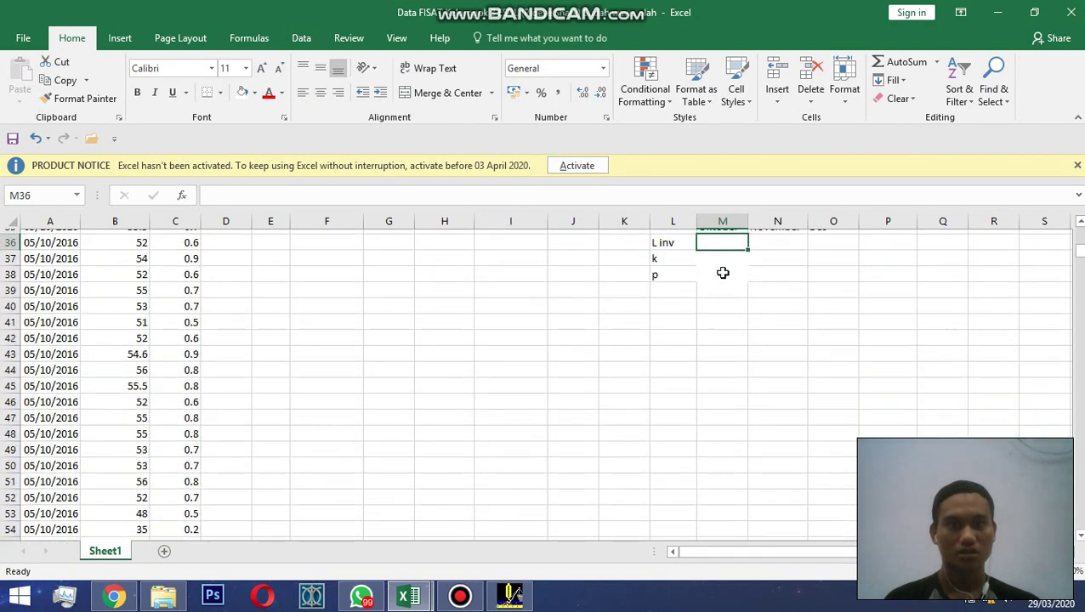
pyautogui.scroll(1, 723, 285)
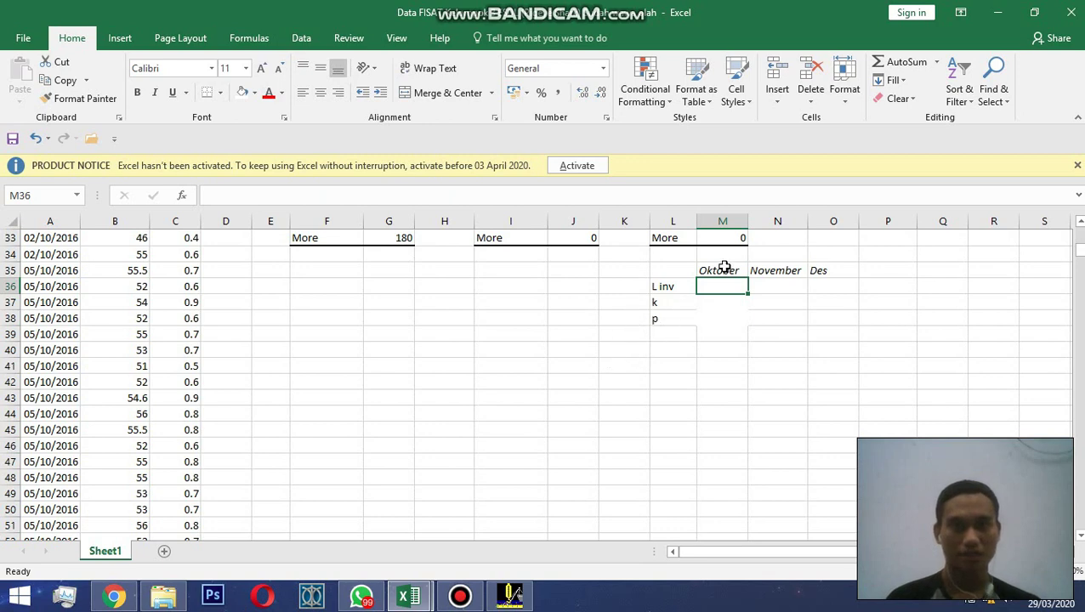
pyautogui.click(510, 596)
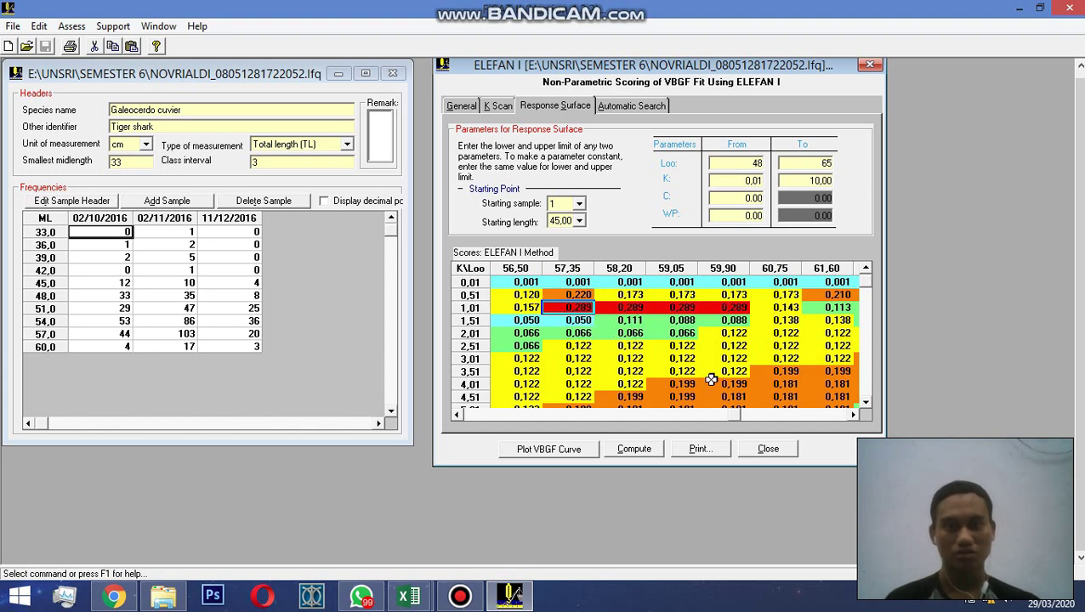
# Step: Bring the Excel workbook holding the Oktober growth parameters forward from FiSAT II
pyautogui.hotkey('ctrl', 'Home')
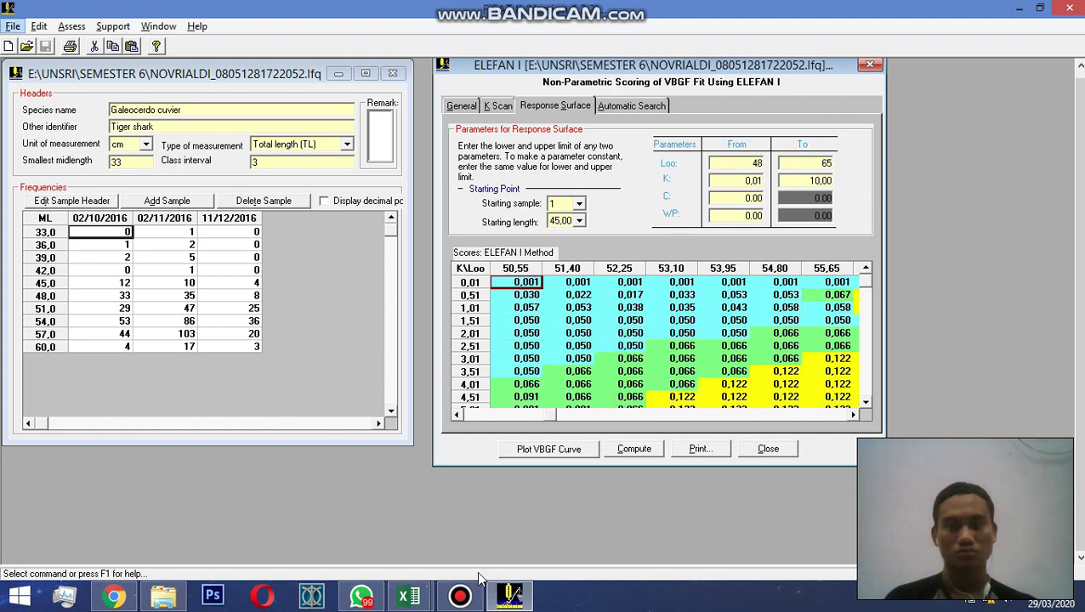
pyautogui.click(409, 595)
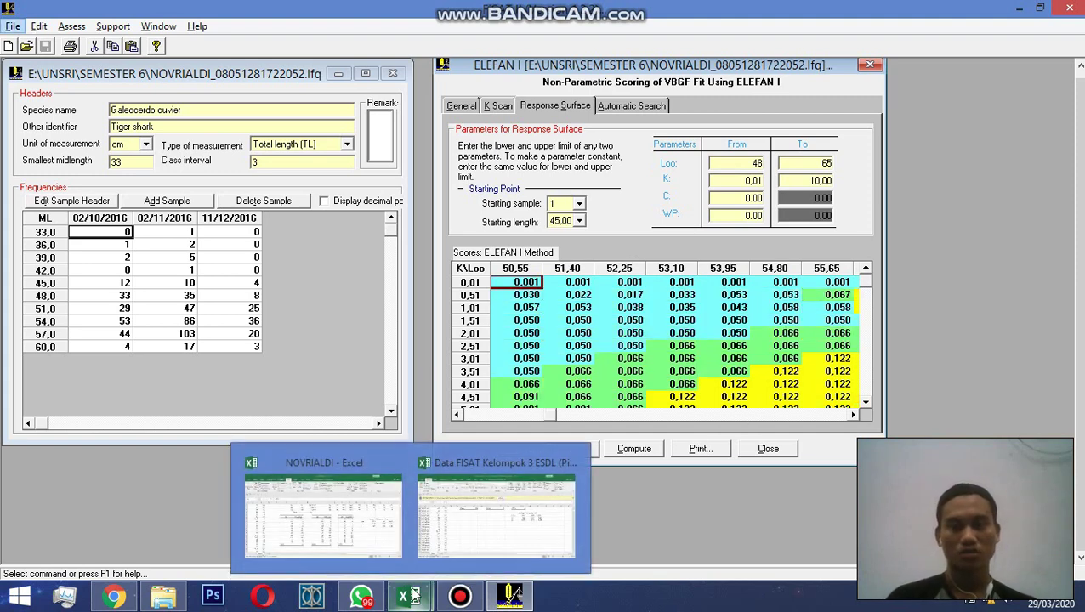
pyautogui.click(485, 511)
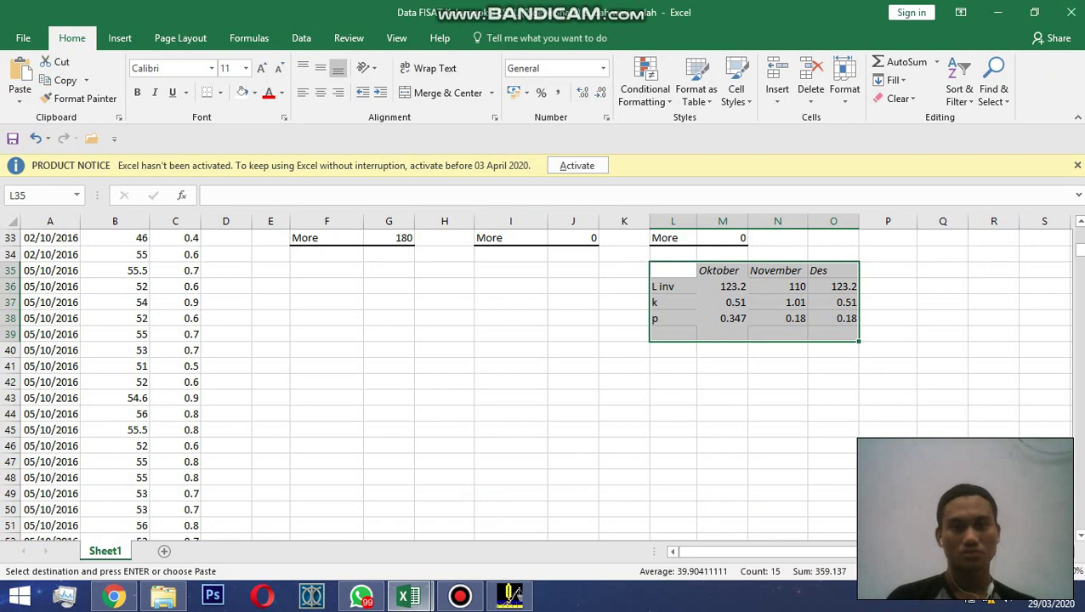
pyautogui.click(409, 598)
pyautogui.click(365, 537)
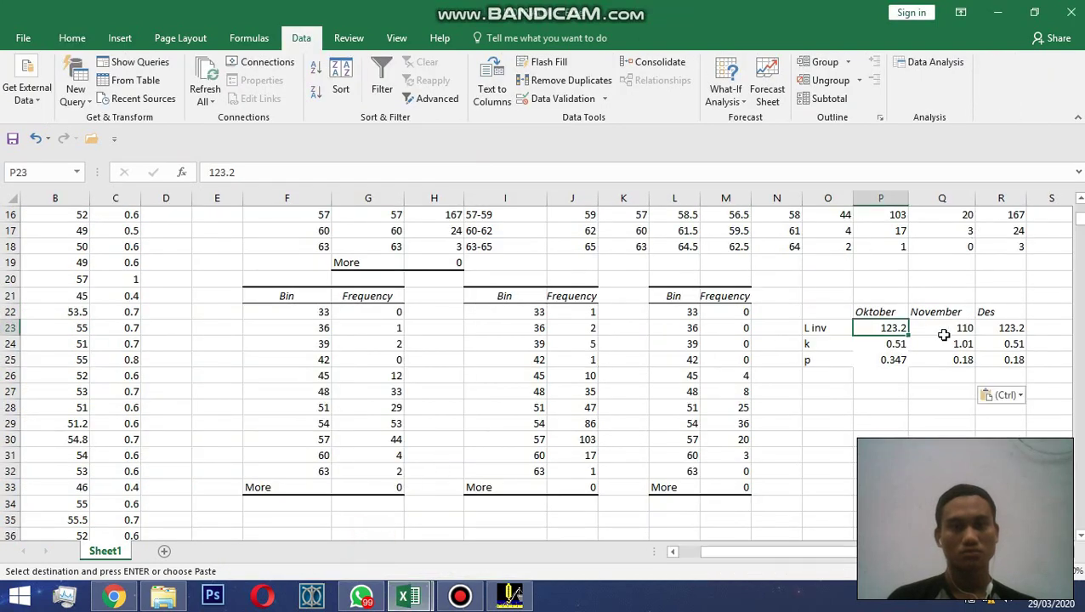
pyautogui.click(872, 377)
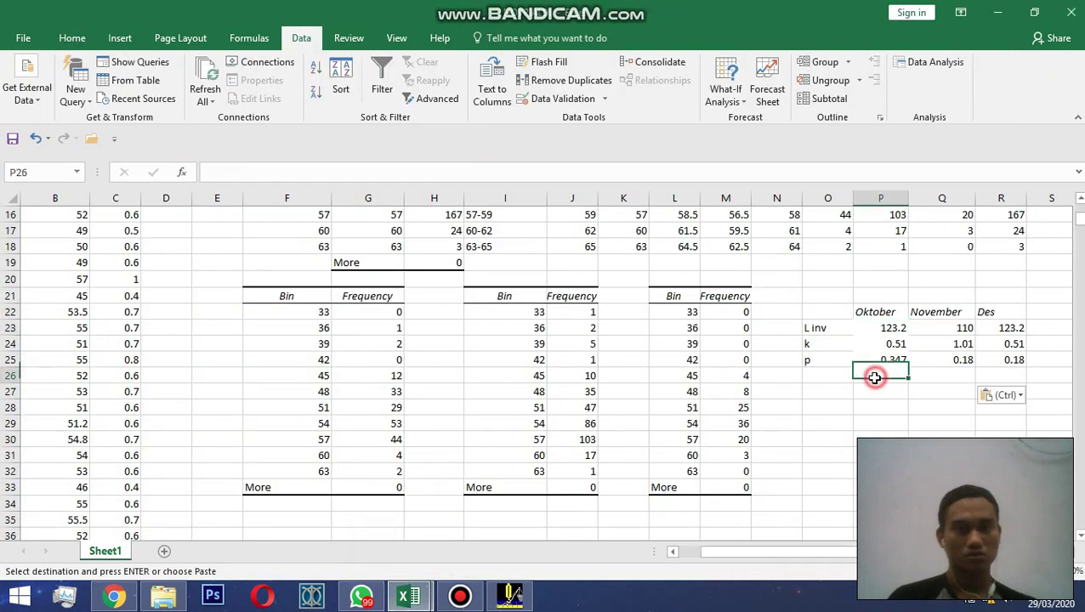
# Step: Fill the Oktober L inv, k and p cells (123.2, 0.51, 0.347) yellow, then return to FiSAT II
pyautogui.click(877, 332)
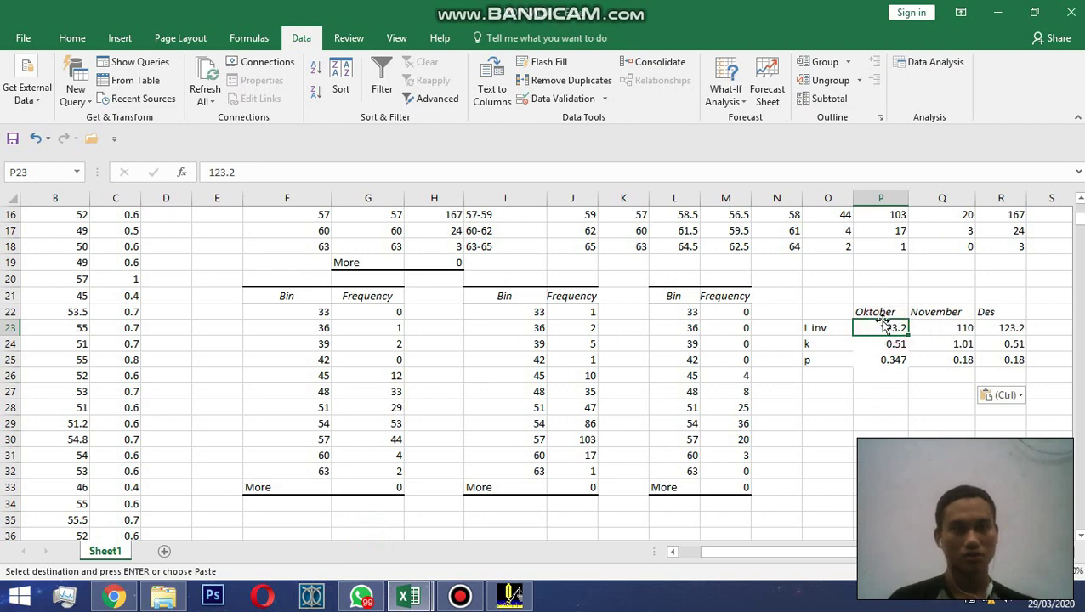
pyautogui.moveTo(883, 330); pyautogui.dragTo(868, 361)
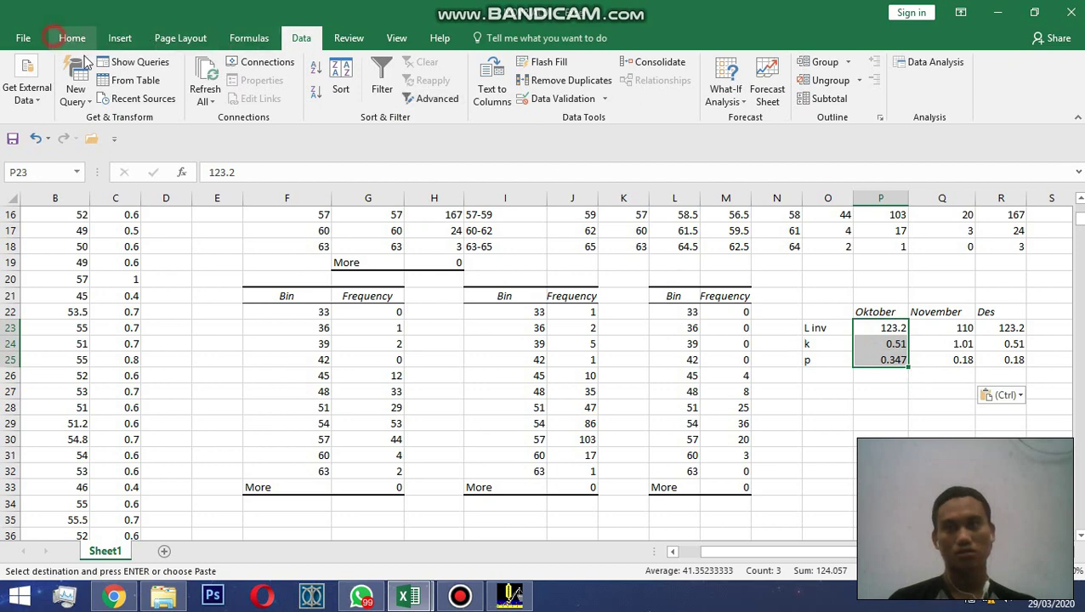
pyautogui.click(60, 39)
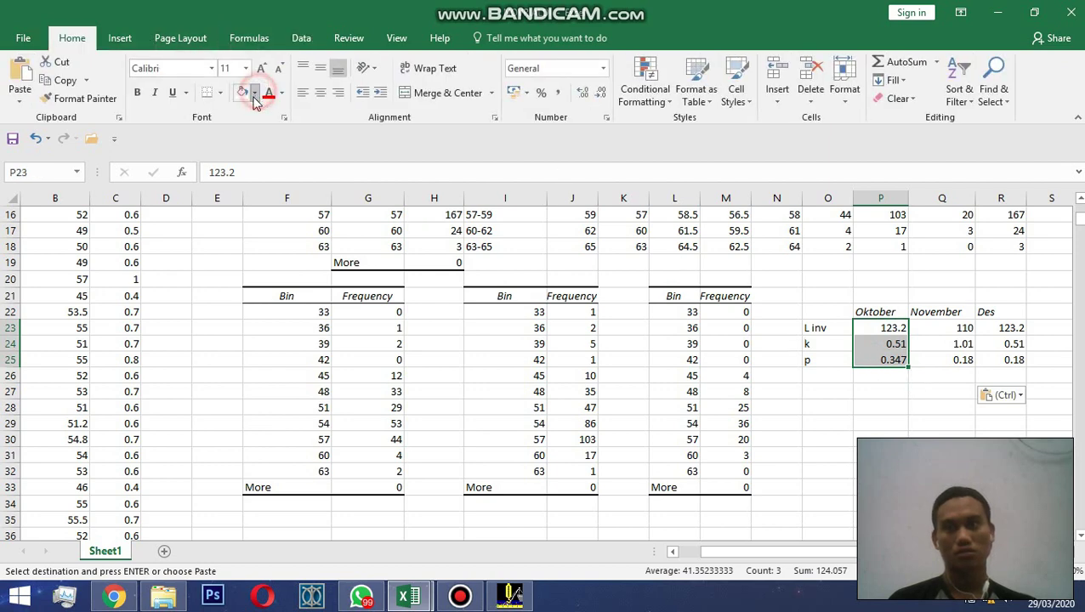
pyautogui.click(257, 94)
pyautogui.click(281, 217)
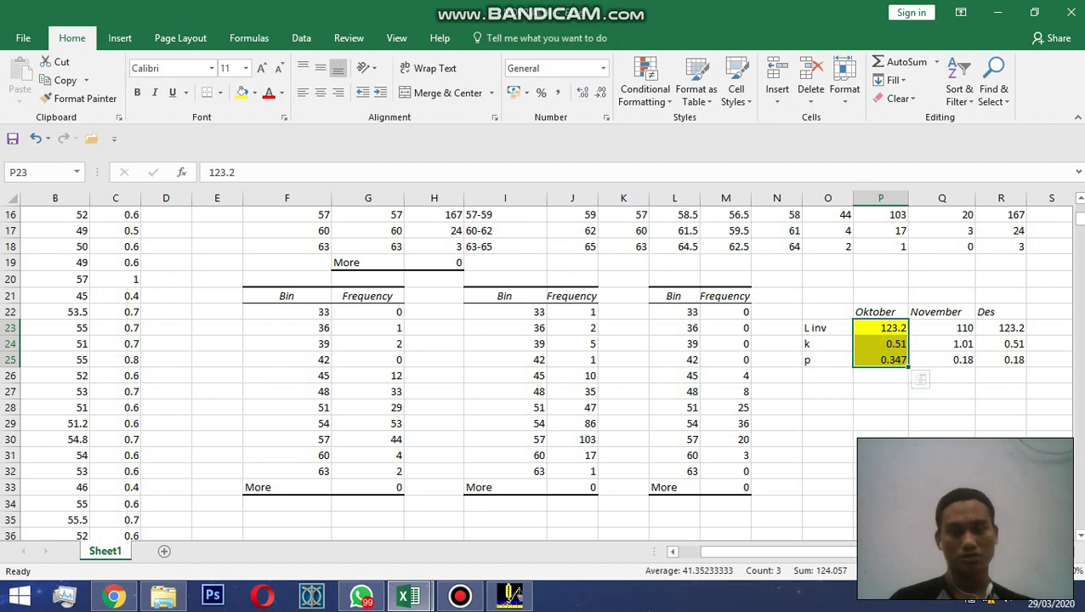
pyautogui.click(509, 596)
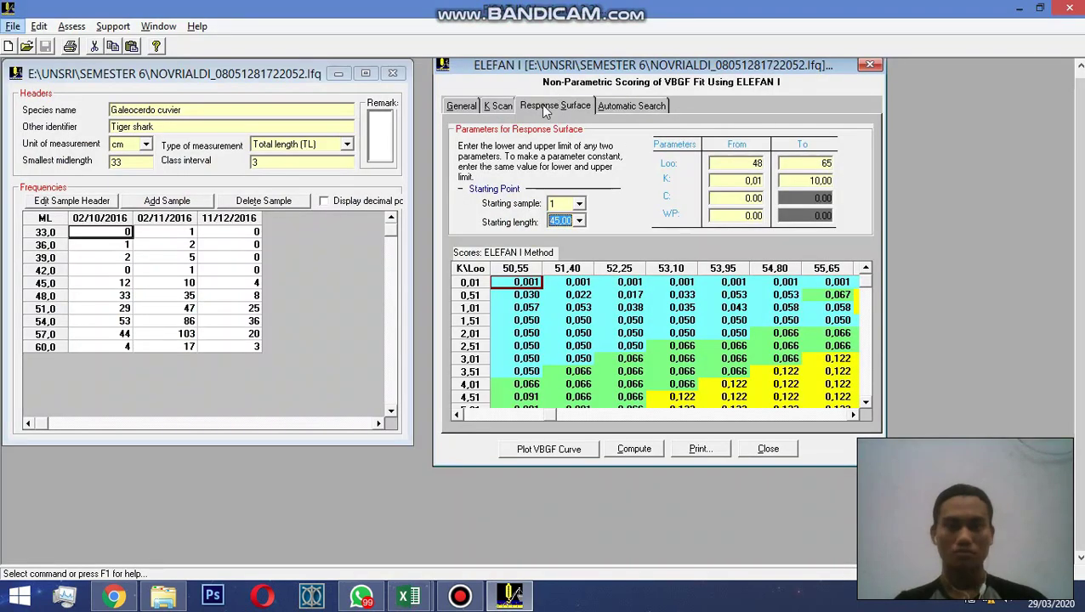
# Step: Start the VBGF curve plot, continuing with manually entered growth parameters
pyautogui.click(460, 595)
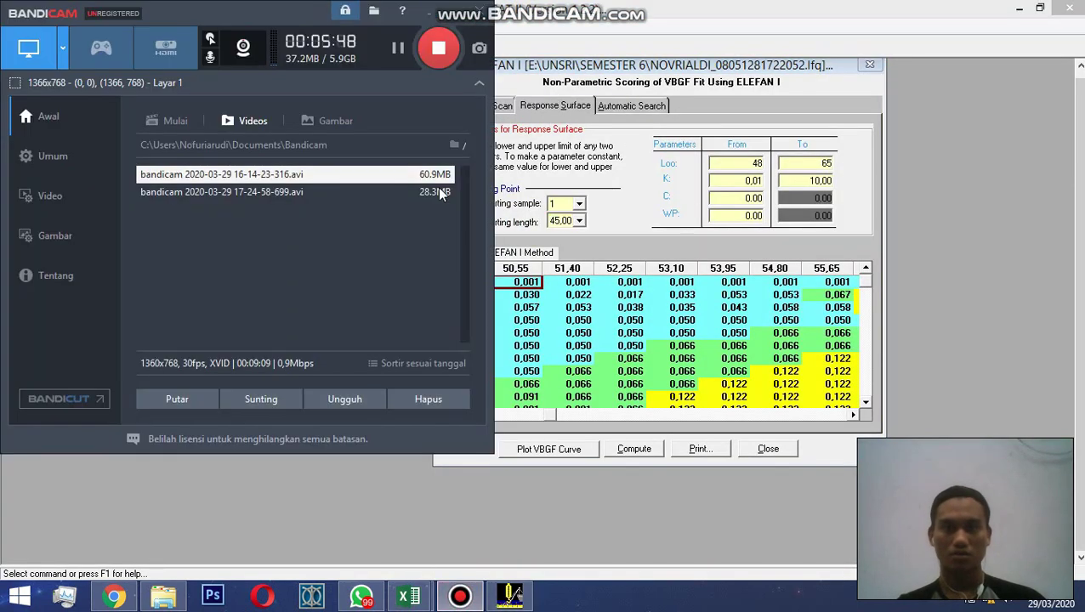
pyautogui.click(457, 10)
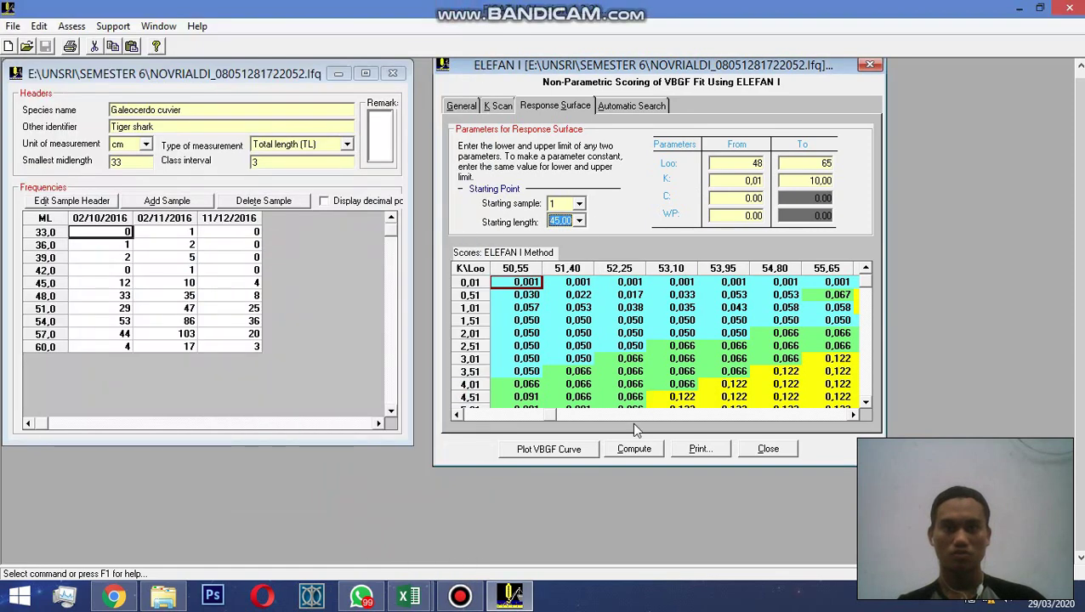
pyautogui.click(539, 450)
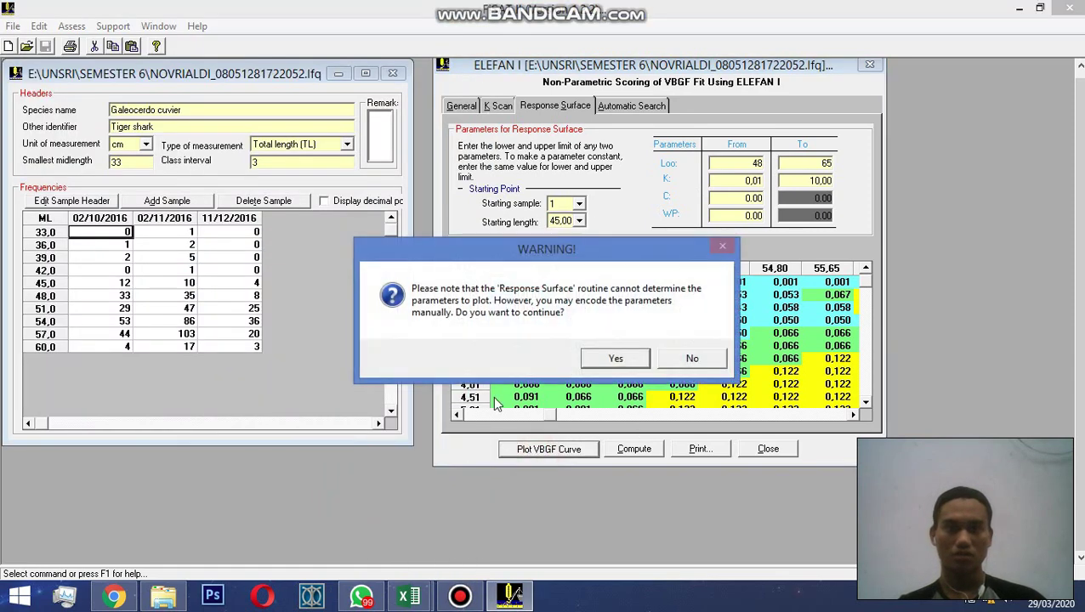
pyautogui.click(612, 355)
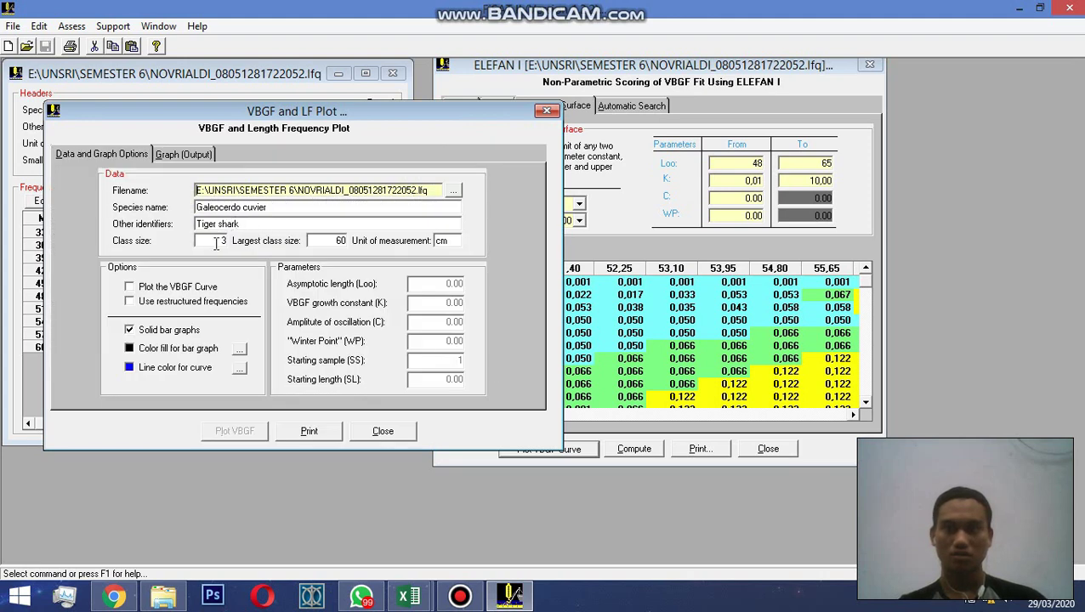
# Step: Enable Plot the VBGF Curve and Use restructured frequencies, then bring Excel forward
pyautogui.click(137, 288)
pyautogui.click(132, 302)
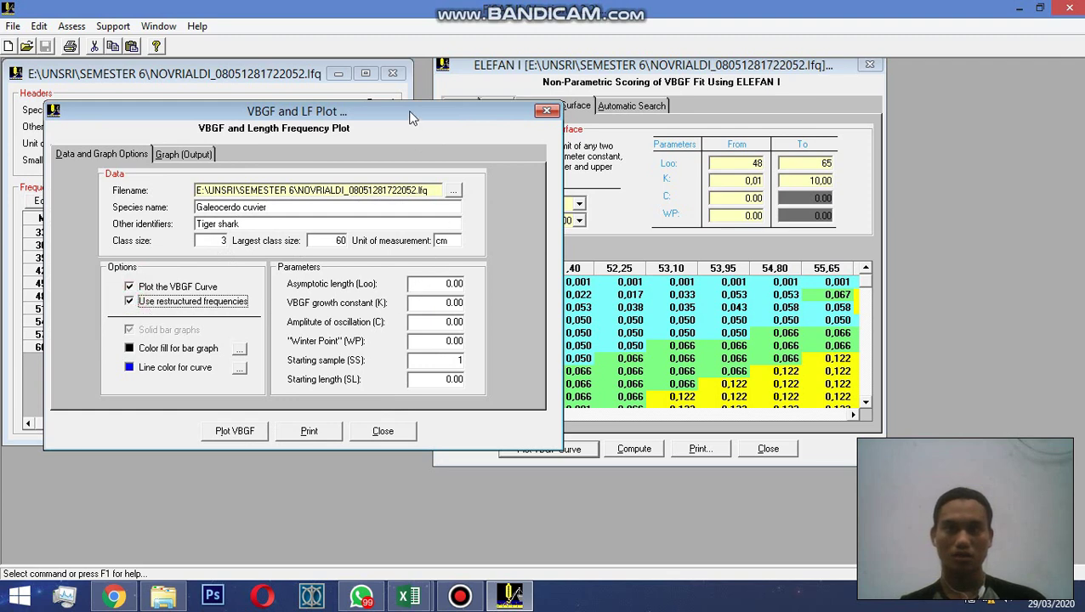
pyautogui.moveTo(412, 117); pyautogui.dragTo(316, 110)
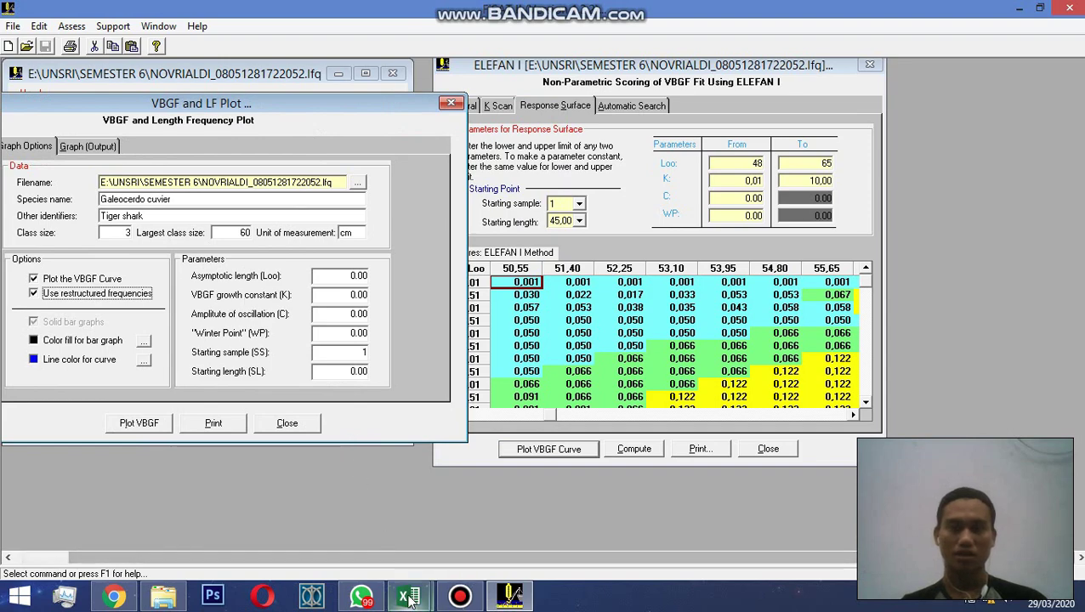
pyautogui.moveTo(412, 600)
pyautogui.click(374, 529)
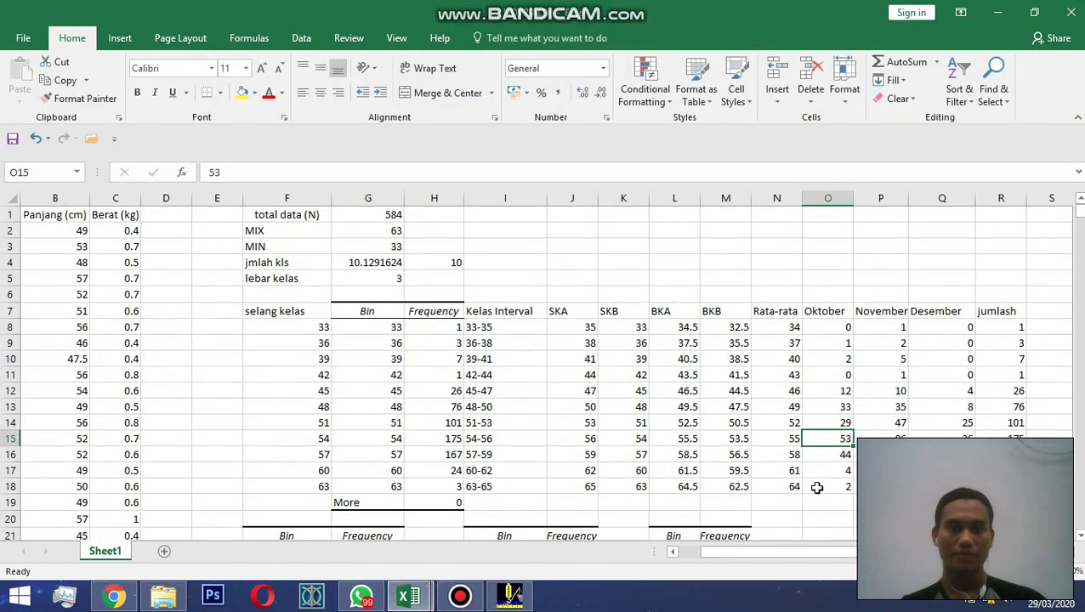
# Step: Scroll Excel to the L inf values (123.2, 110, 123.2), then return to FiSAT II
pyautogui.scroll(-3, 817, 488)
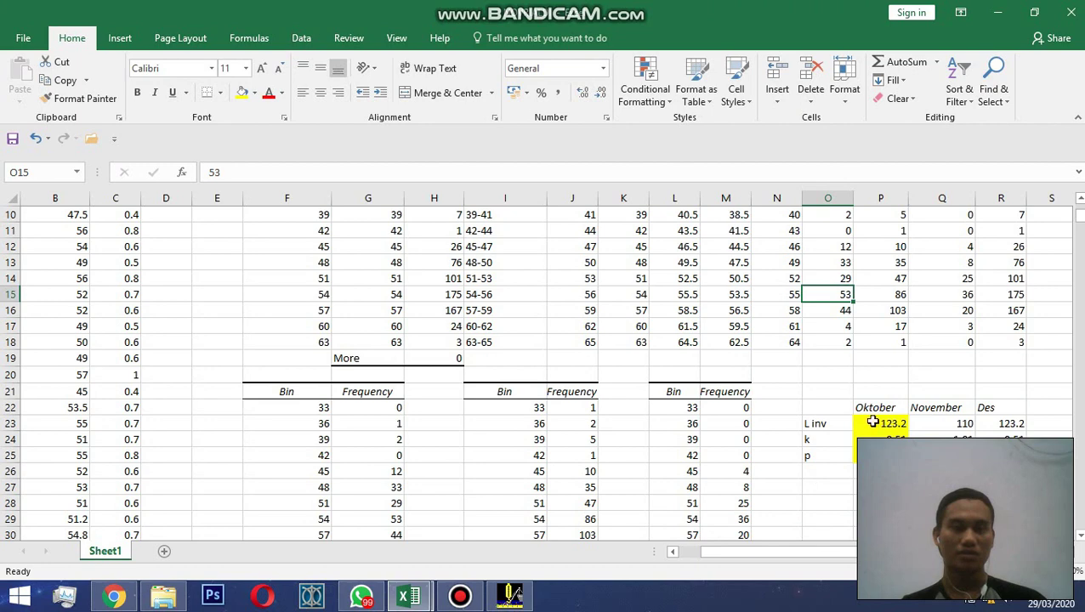
pyautogui.click(510, 596)
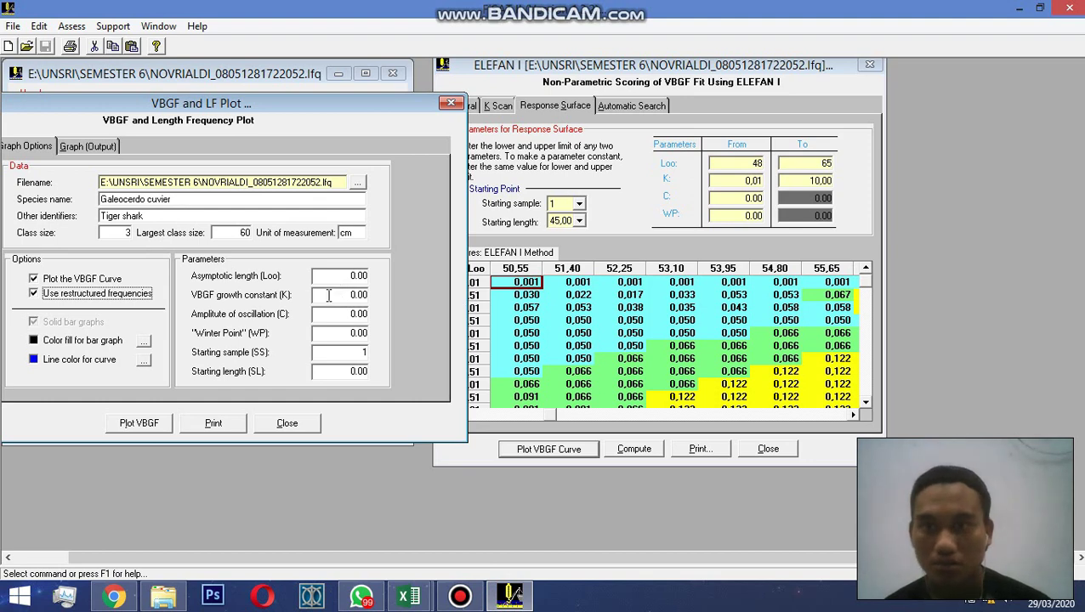
# Step: Plot the VBGF curve with Loo 123.3, K 0.51 and starting length 45, accepting the warning
pyautogui.click(342, 372)
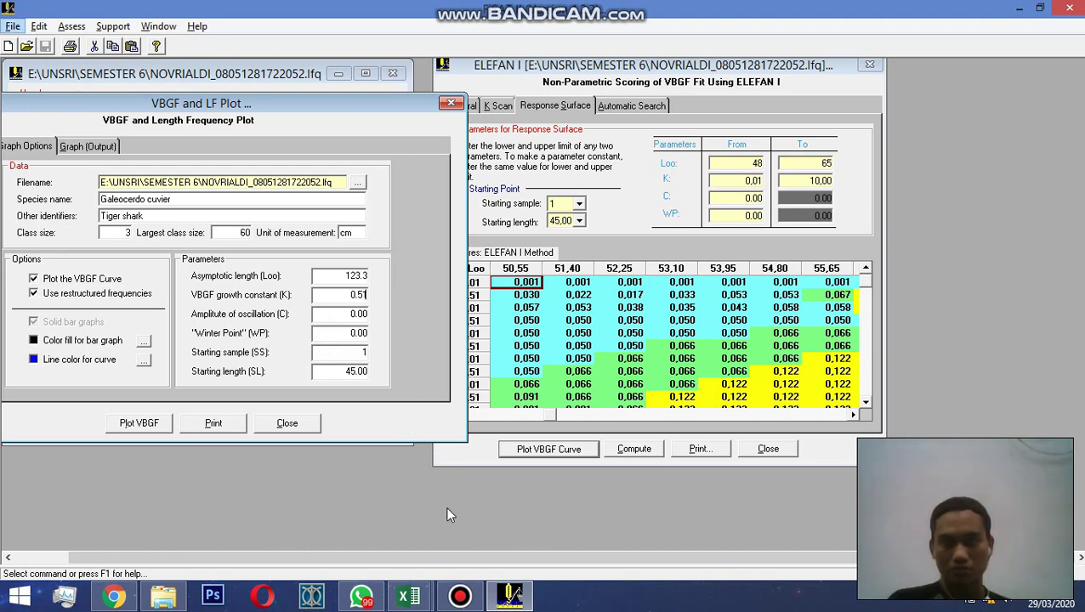
pyautogui.click(460, 595)
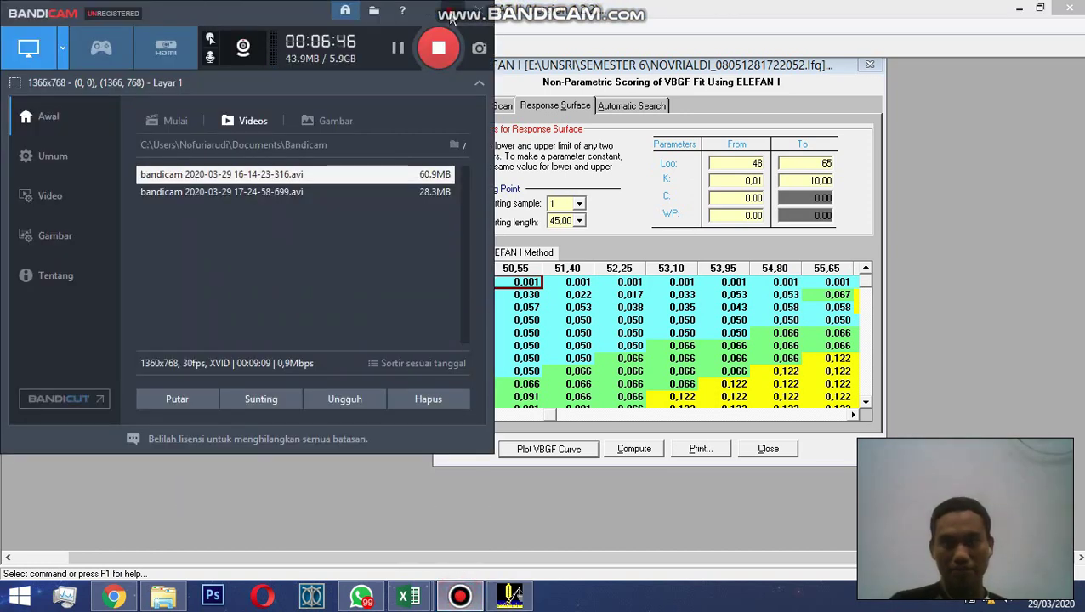
pyautogui.click(452, 15)
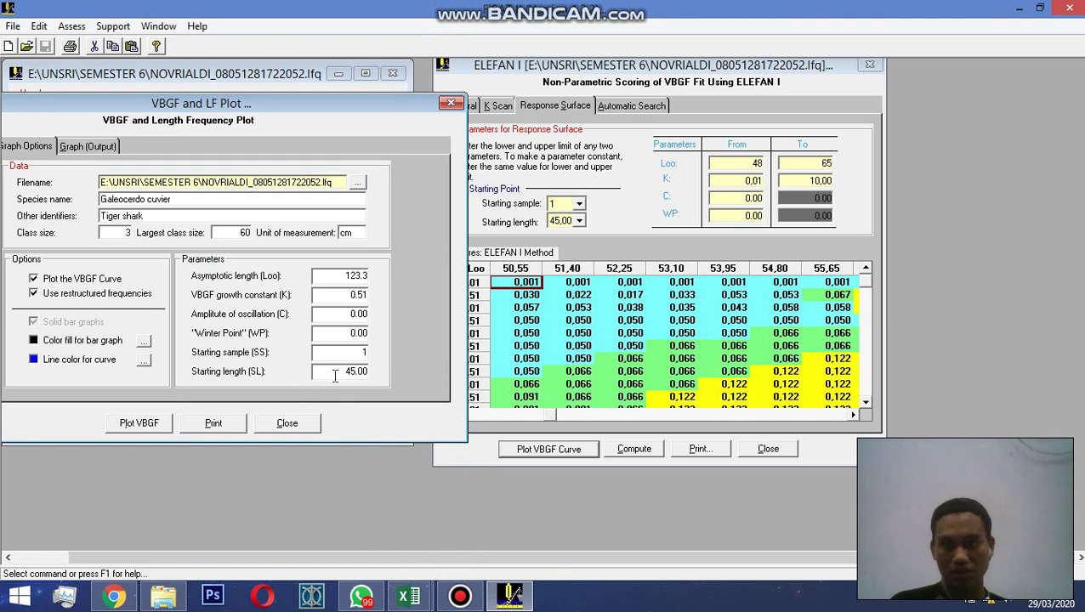
pyautogui.click(142, 423)
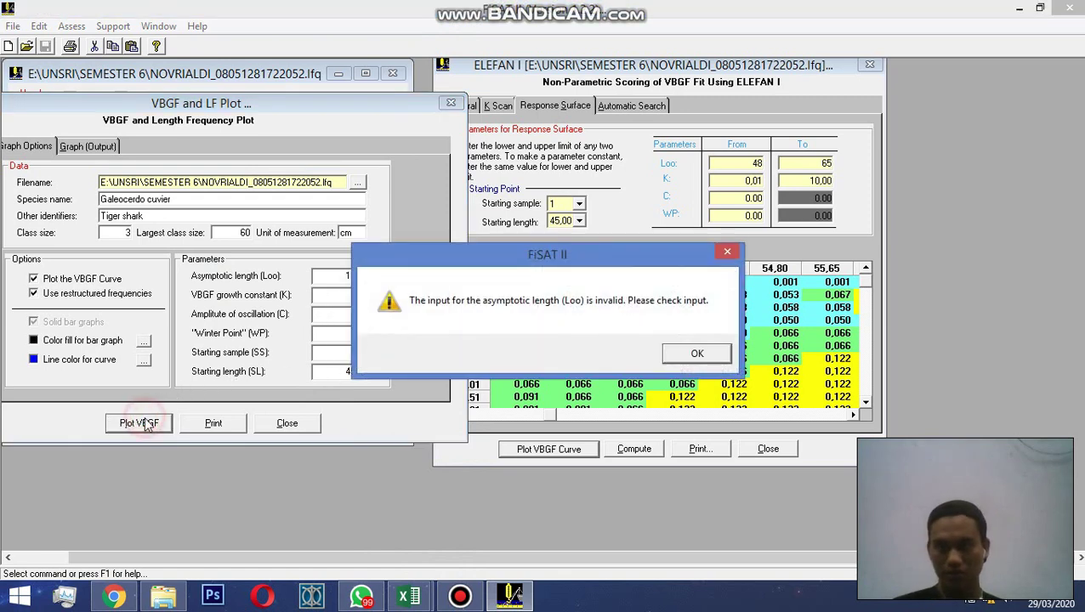
pyautogui.click(680, 354)
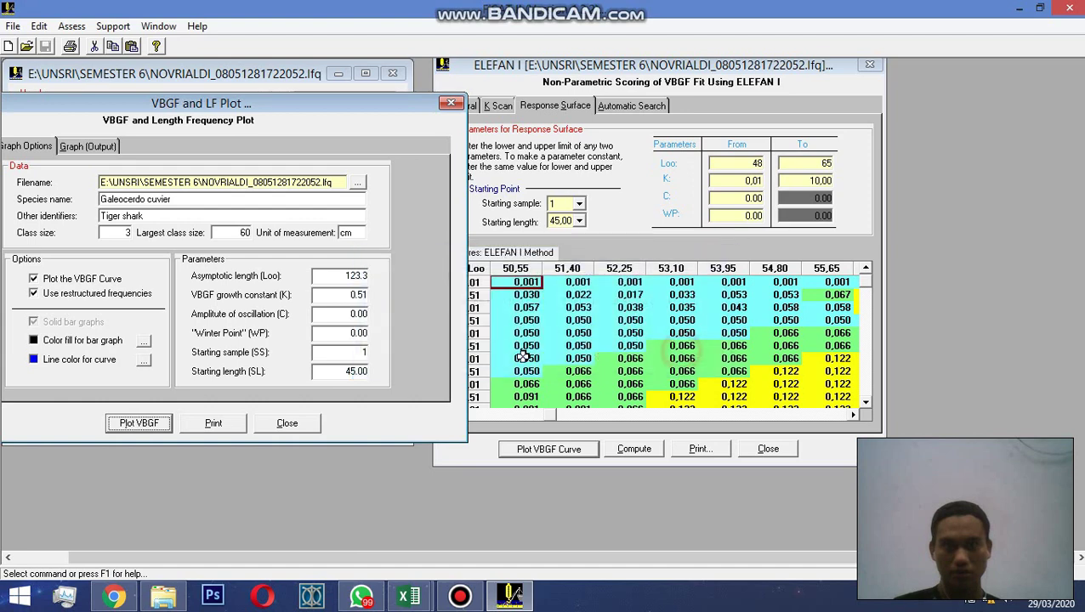
# Step: View the length-frequency graph output, then close the VBGF plot window
pyautogui.click(96, 146)
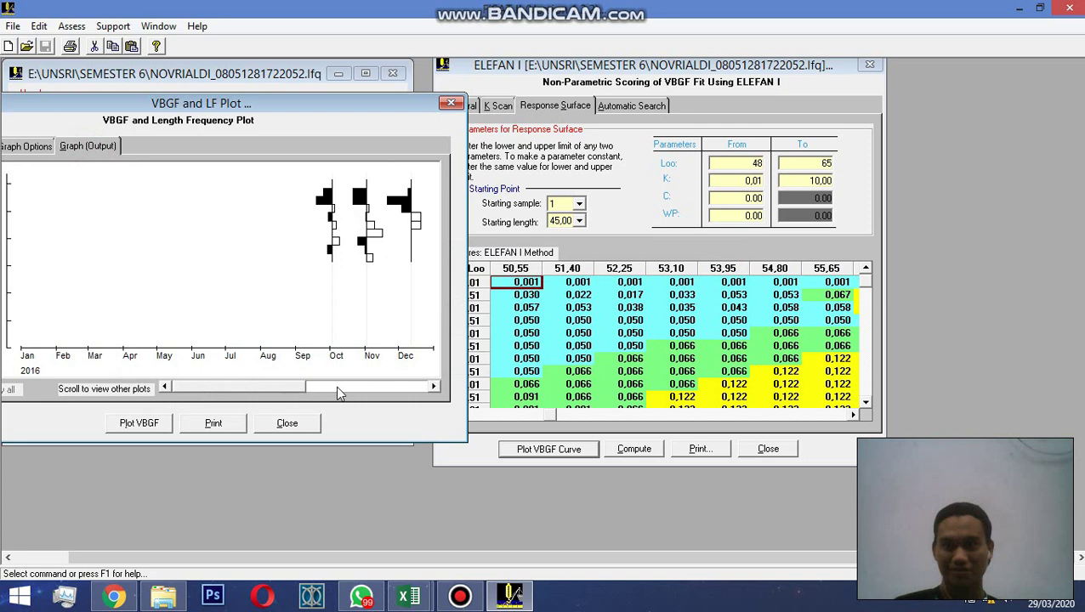
pyautogui.moveTo(294, 387); pyautogui.dragTo(370, 386)
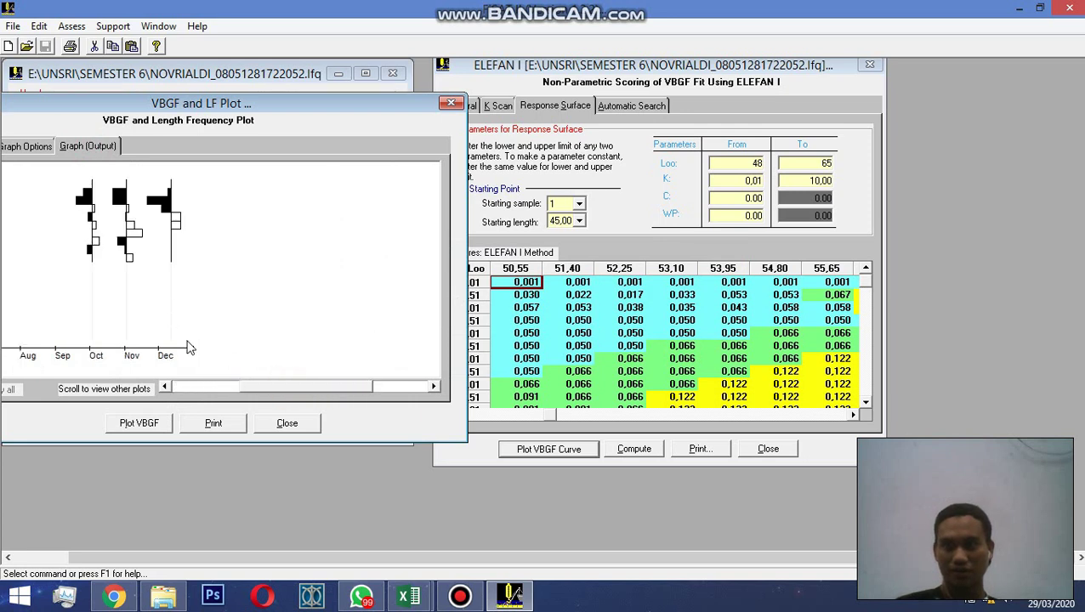
pyautogui.click(417, 375)
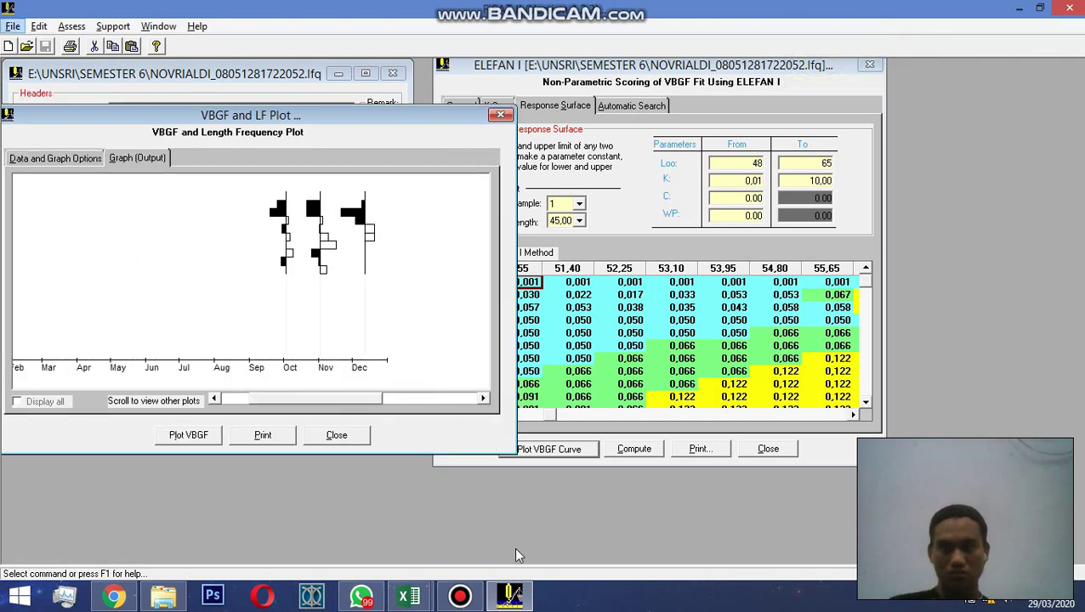
pyautogui.click(461, 596)
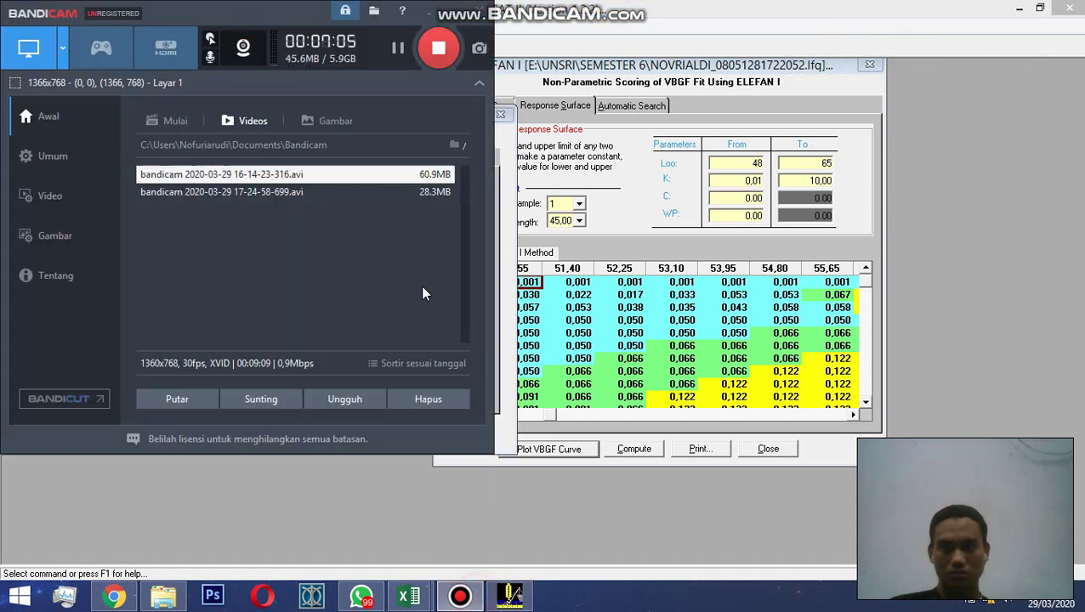
pyautogui.click(457, 17)
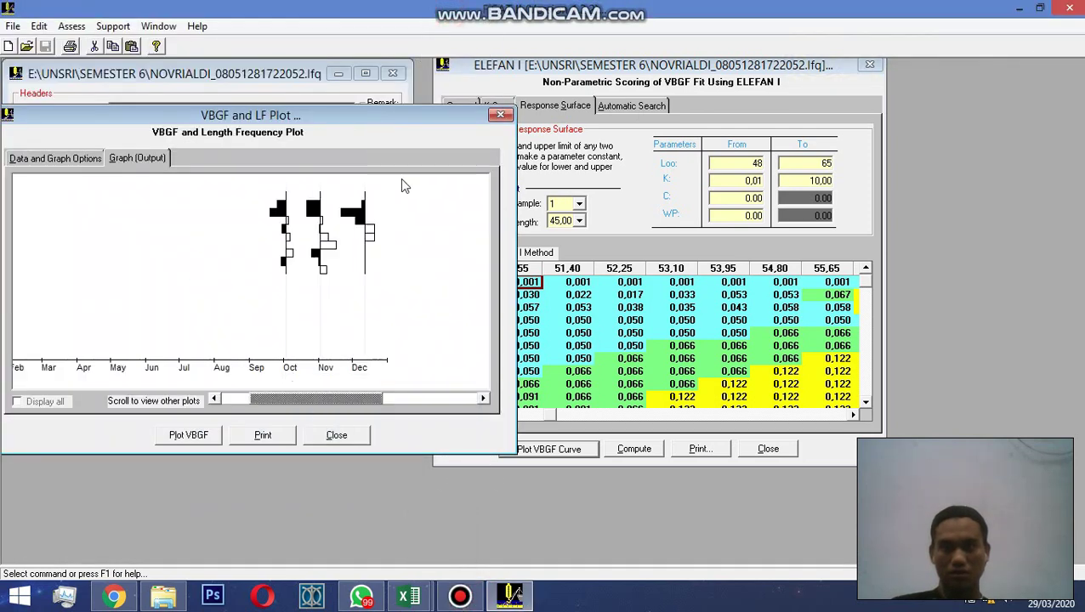
pyautogui.click(337, 435)
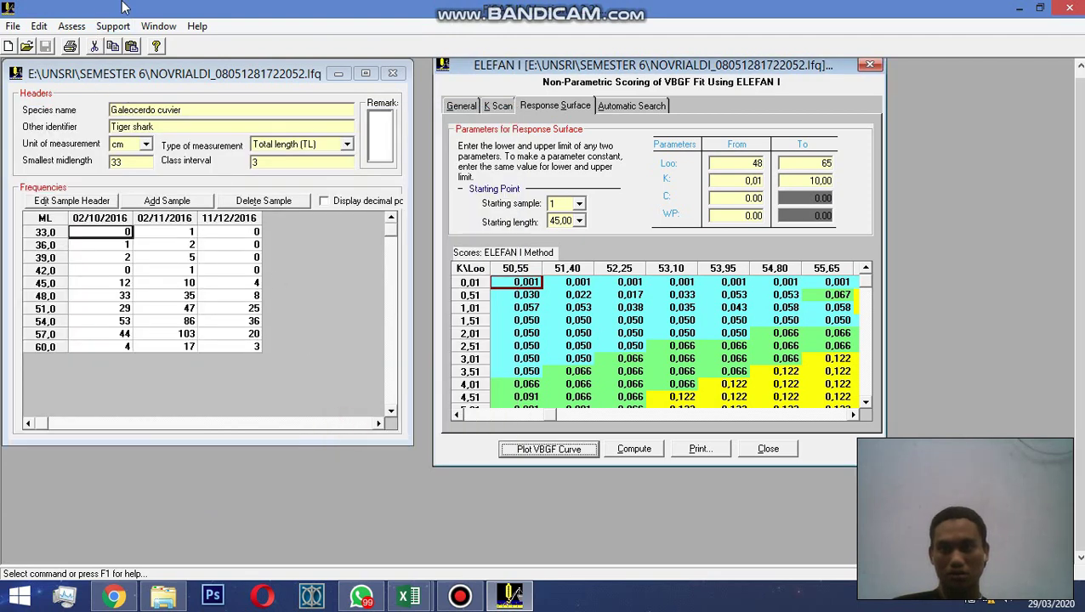
# Step: Open Assess > Mortality Estimation > Z from Steady-state Sample > Length-converted Catch Curve
pyautogui.click(72, 26)
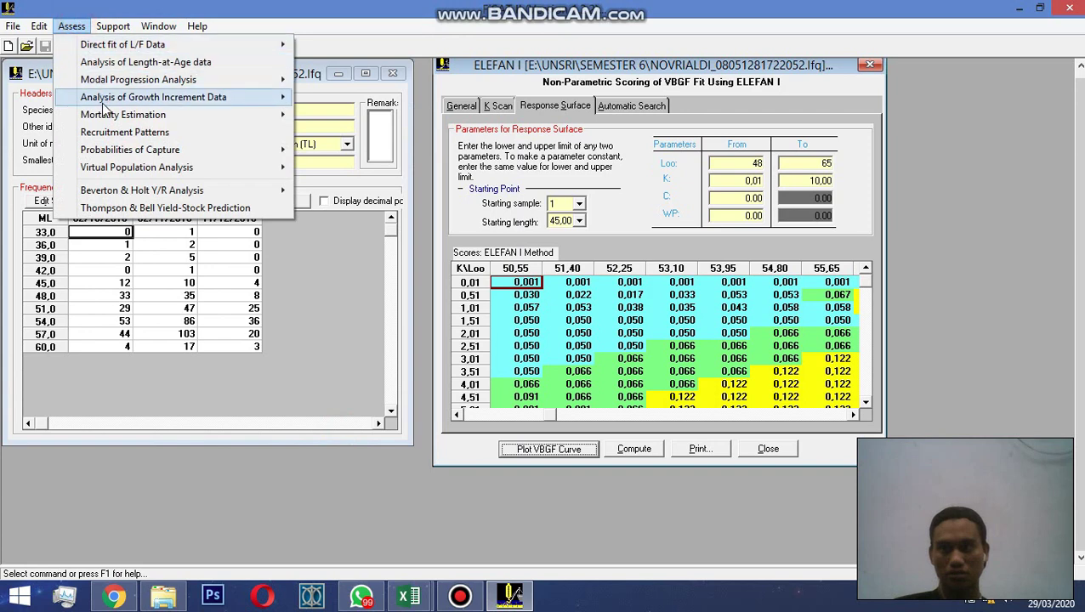
pyautogui.moveTo(111, 122)
pyautogui.moveTo(396, 116)
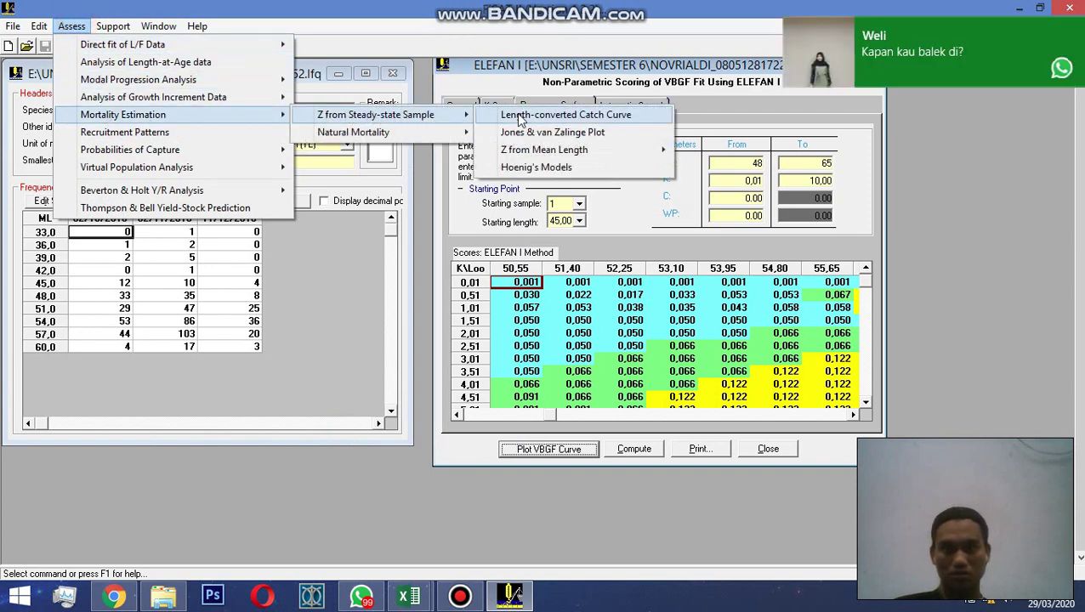
pyautogui.click(521, 119)
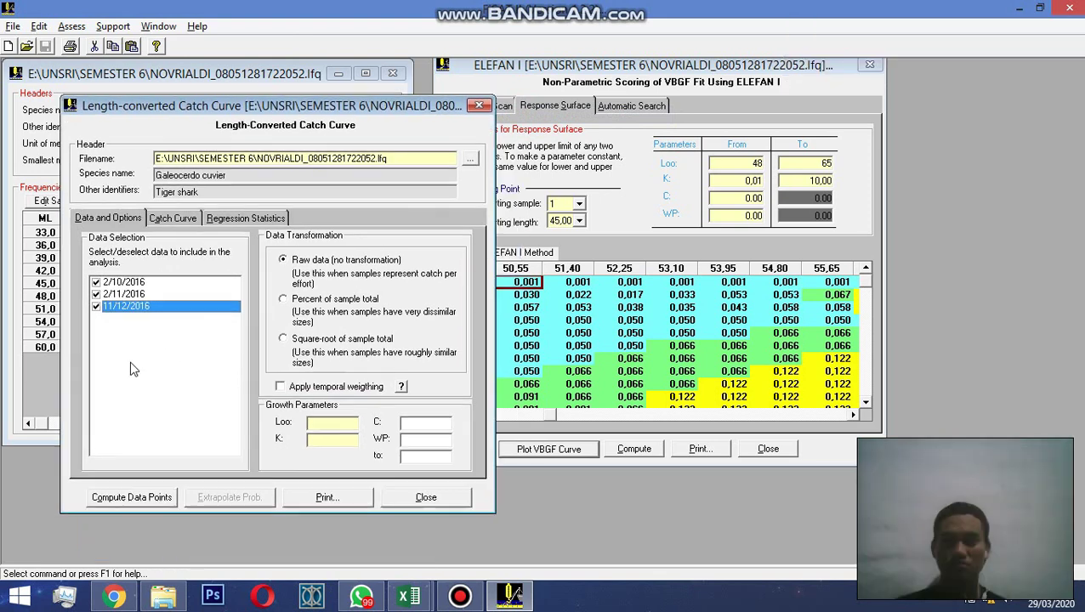
# Step: Enter growth parameters Loo 123.3 and K 0.51
pyautogui.click(459, 596)
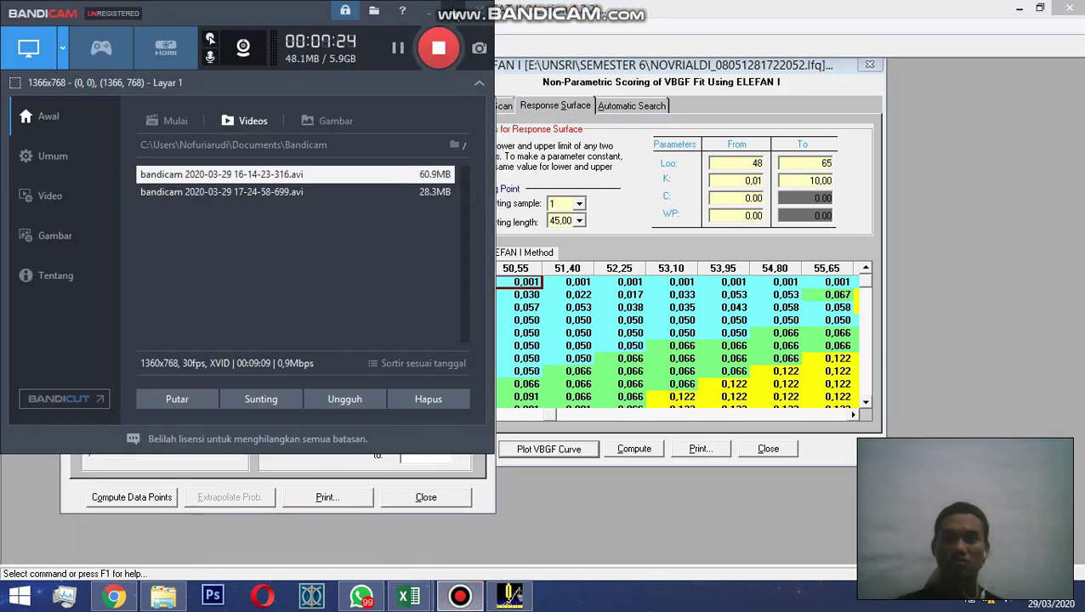
pyautogui.click(433, 8)
pyautogui.click(354, 426)
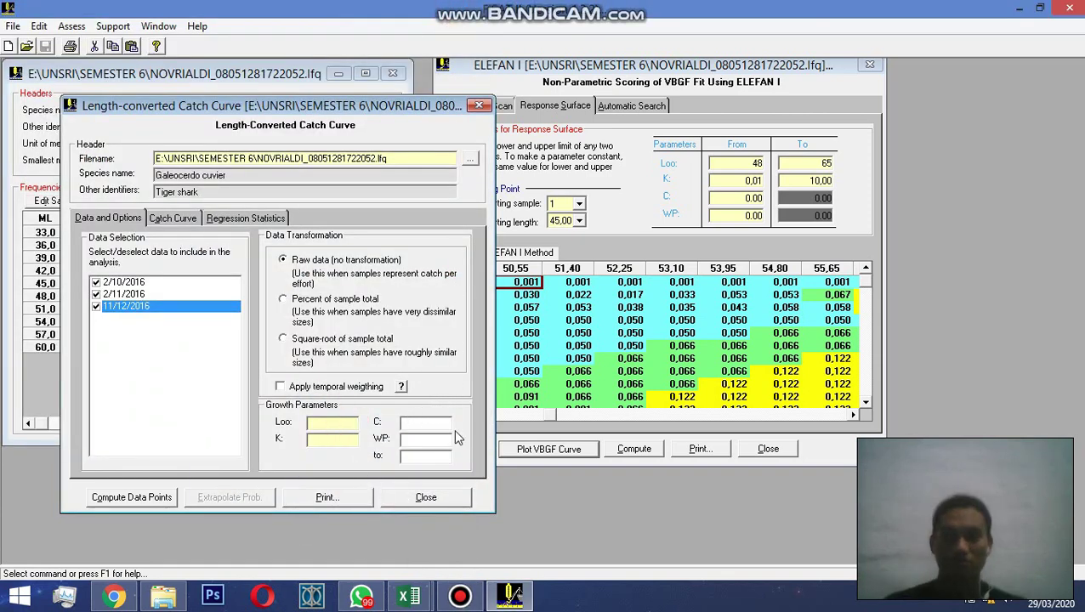
pyautogui.write('123.3')
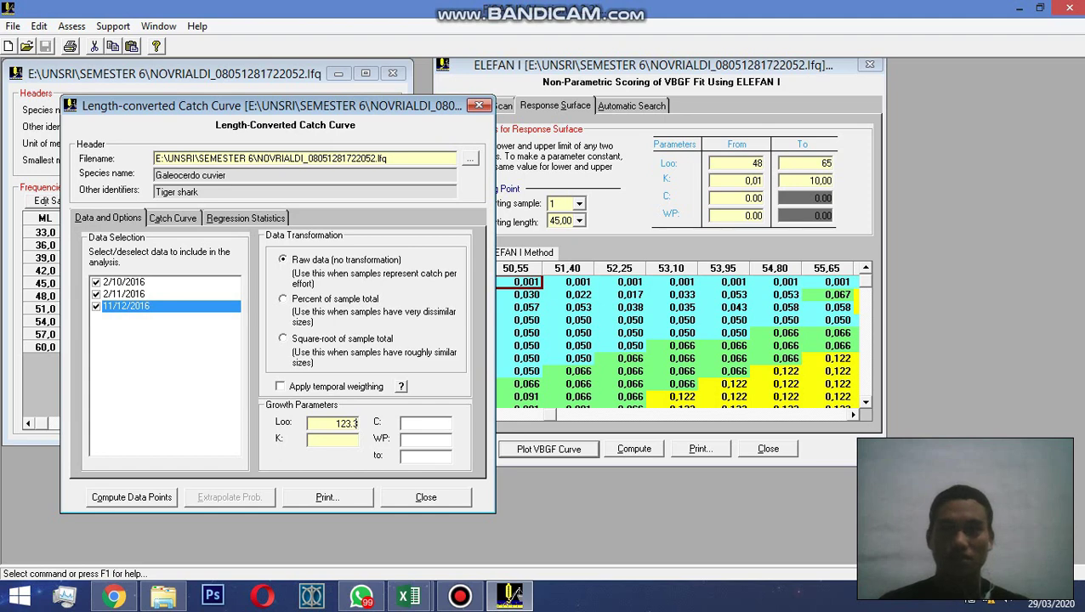
pyautogui.click(328, 440)
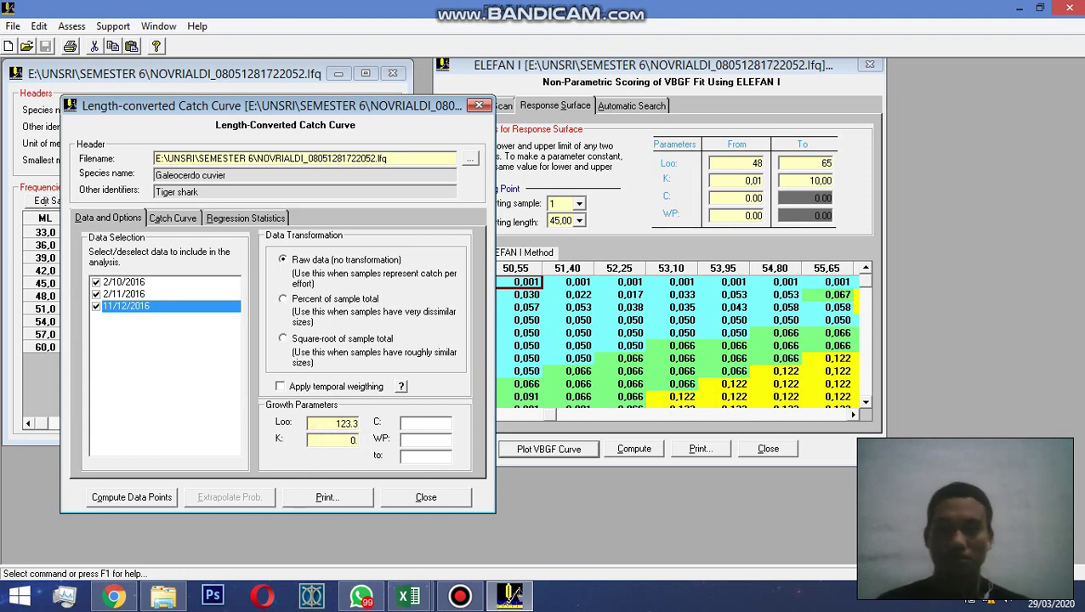
pyautogui.write('0.5')
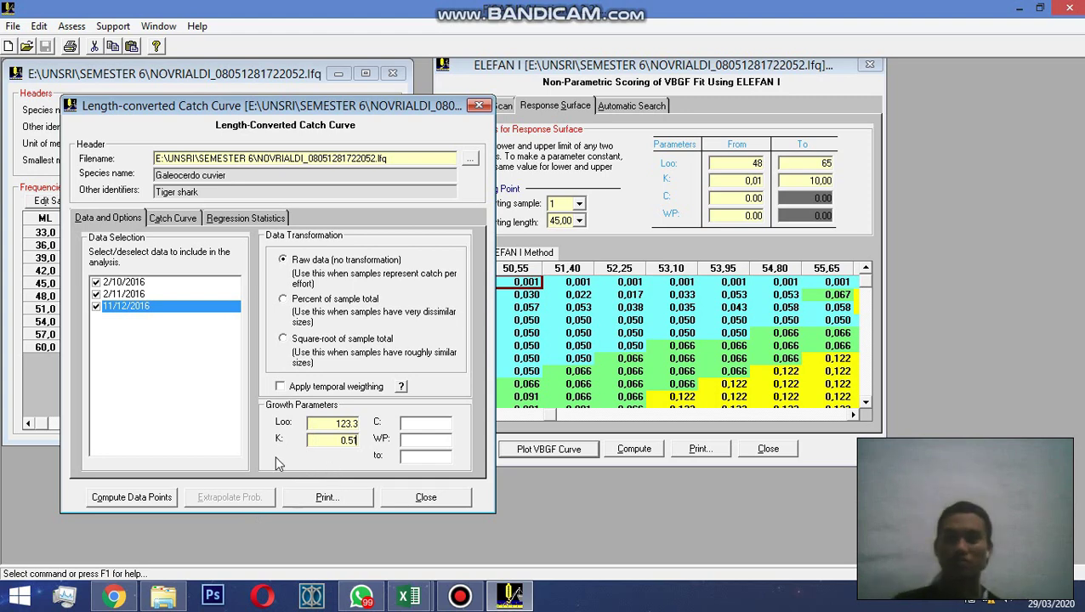
pyautogui.write('1')
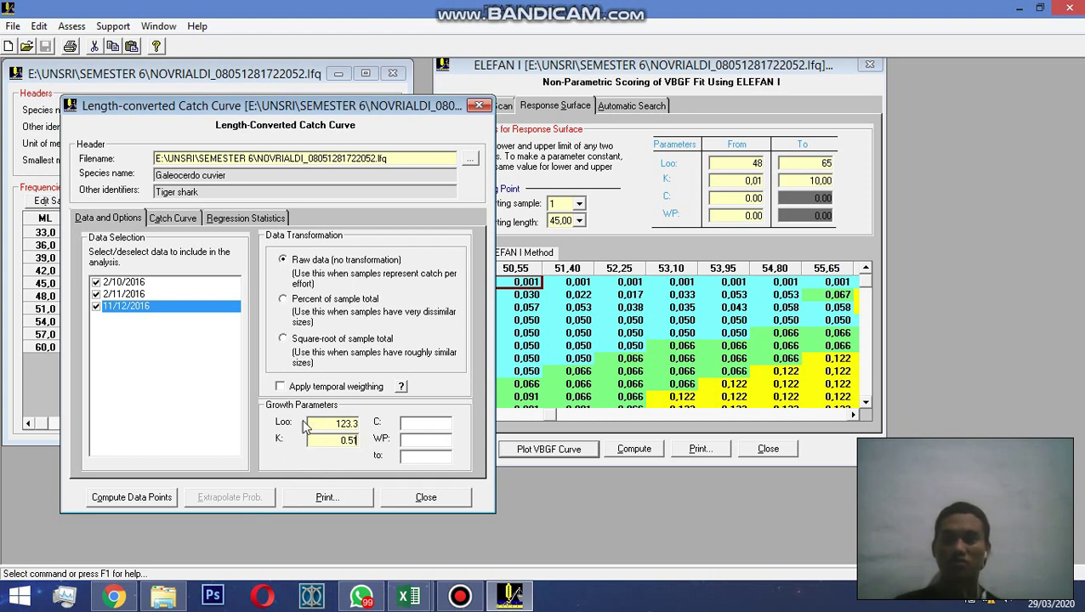
# Step: Compute and display the catch curve, with classes 8–10 regressed giving Z = 11.78
pyautogui.click(164, 500)
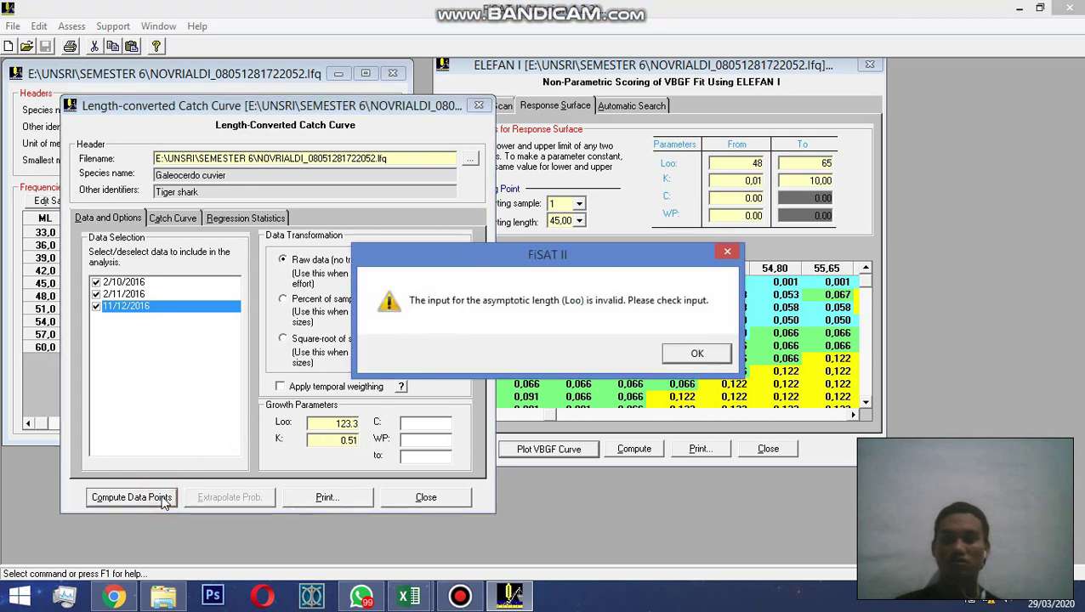
pyautogui.click(695, 353)
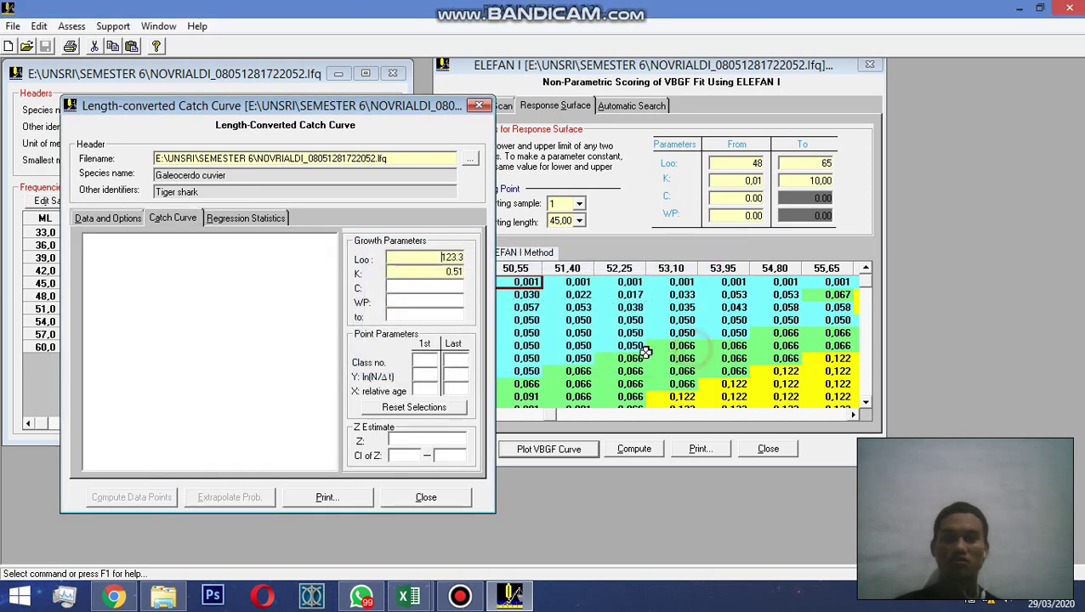
pyautogui.click(251, 219)
pyautogui.click(175, 218)
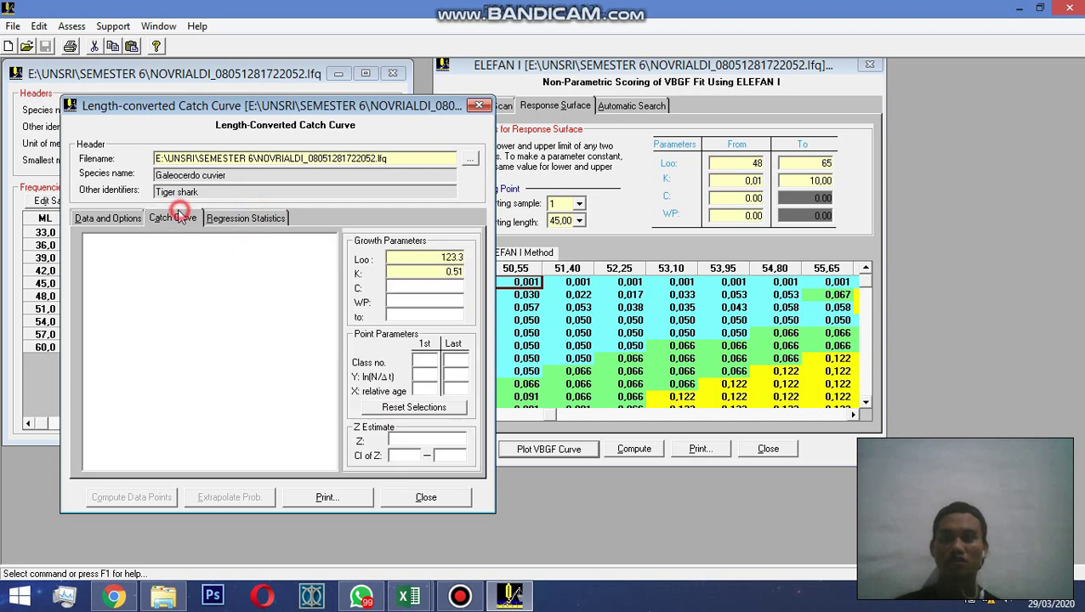
pyautogui.click(118, 218)
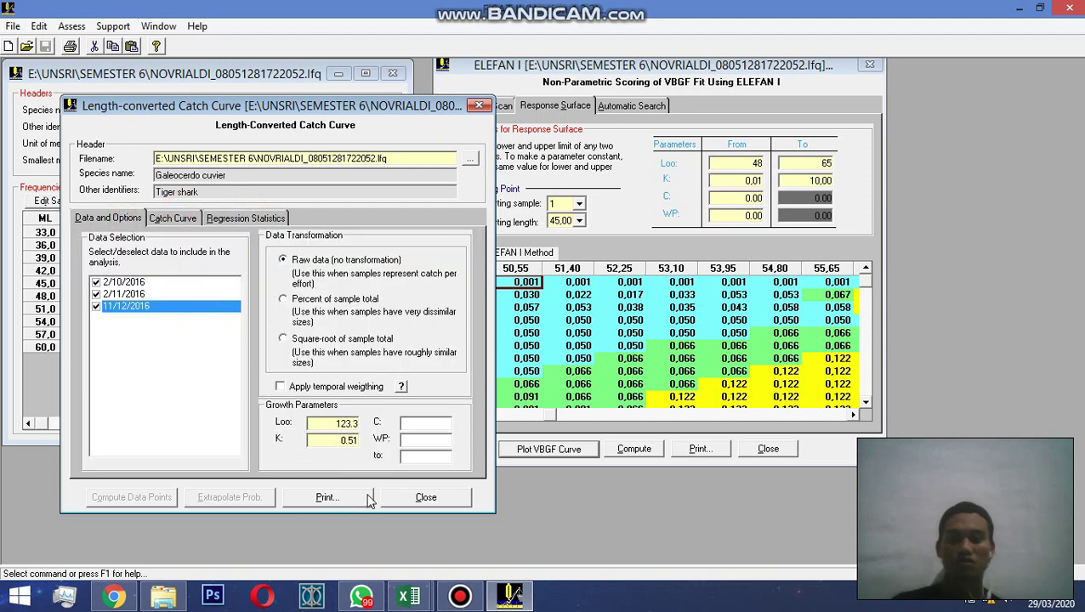
pyautogui.hotkey('ctrl', 'Tab')
pyautogui.press('alt')
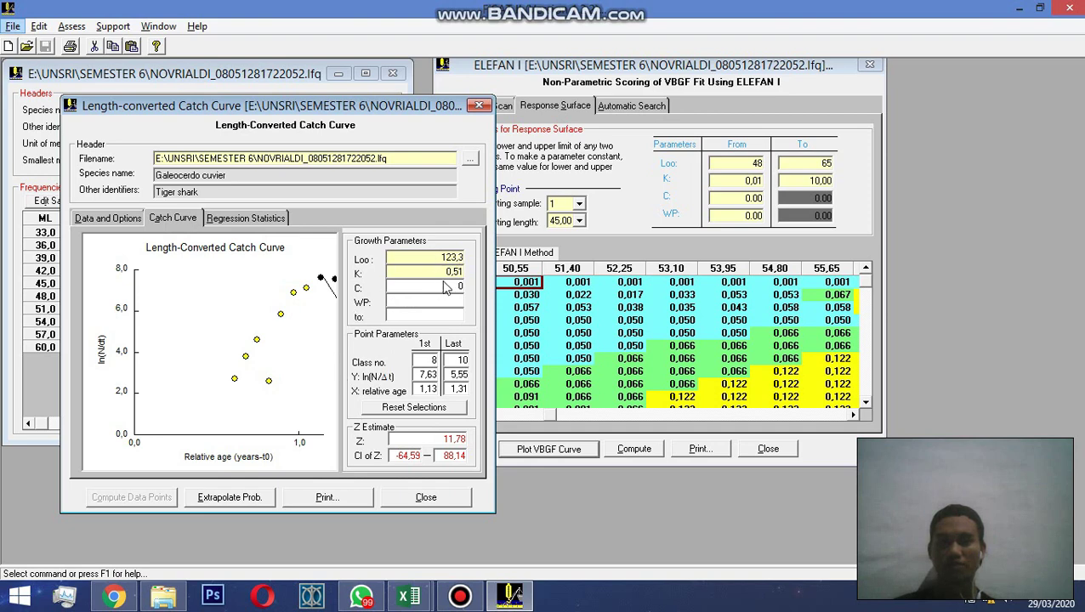
pyautogui.click(229, 497)
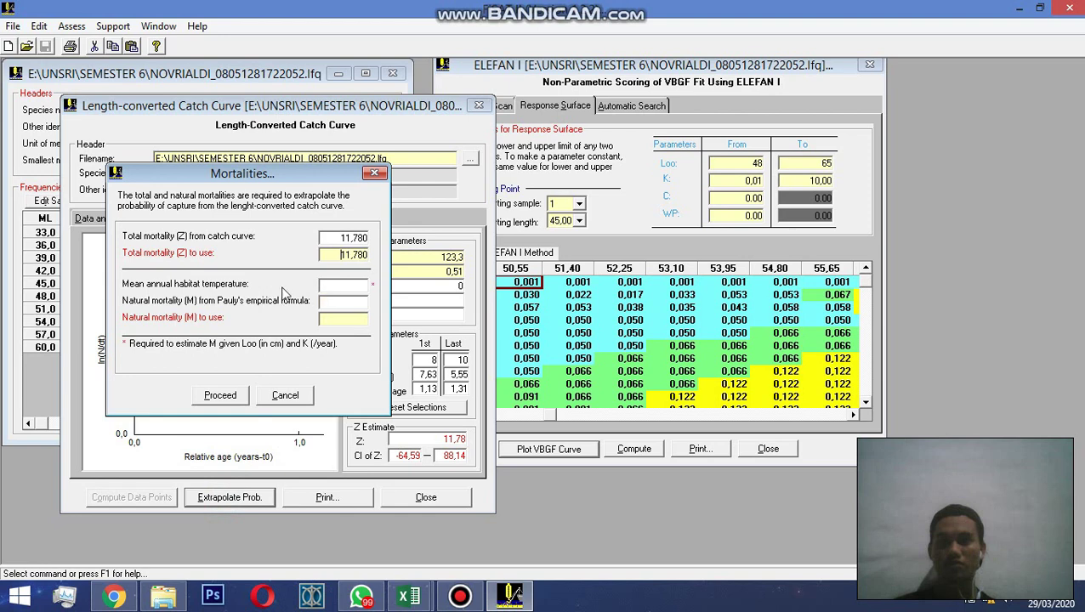
# Step: Use a 29 °C mean habitat temperature to get M 0.79, F 10.99 and E 0.93
pyautogui.click(348, 287)
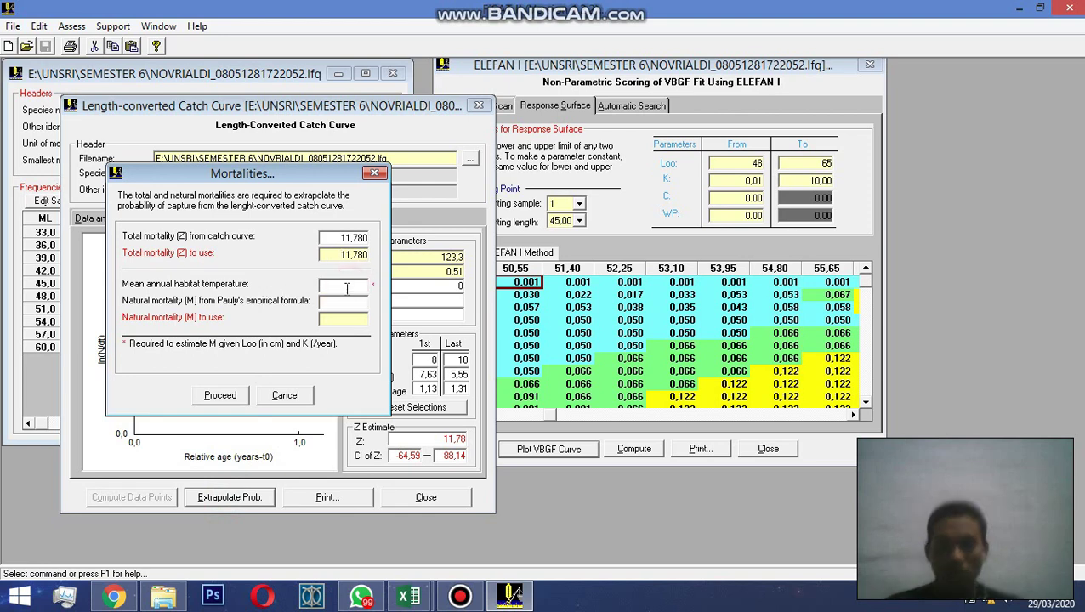
pyautogui.write('29')
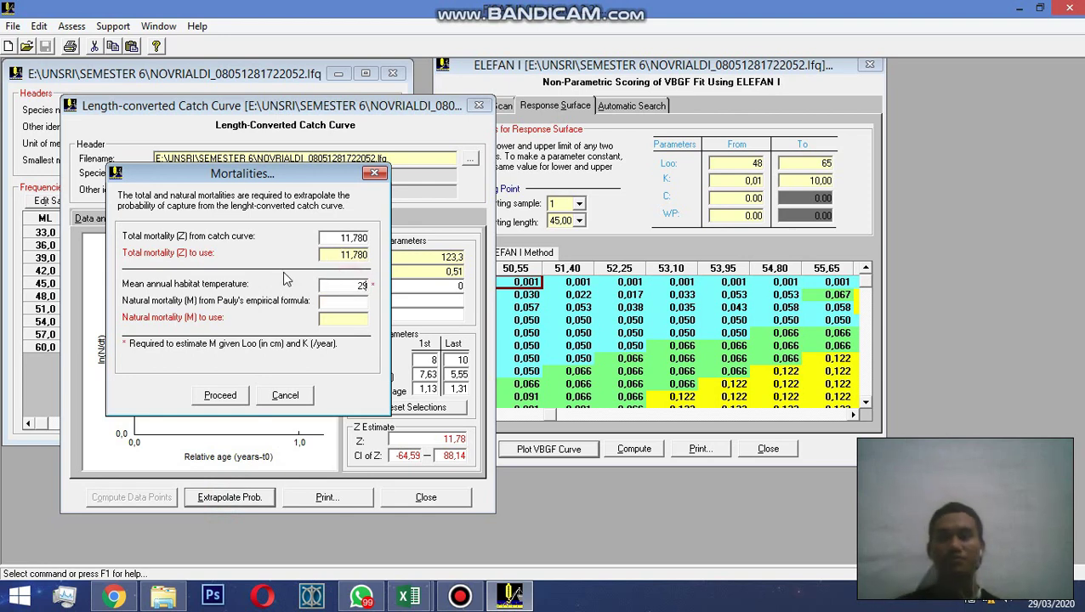
pyautogui.click(220, 395)
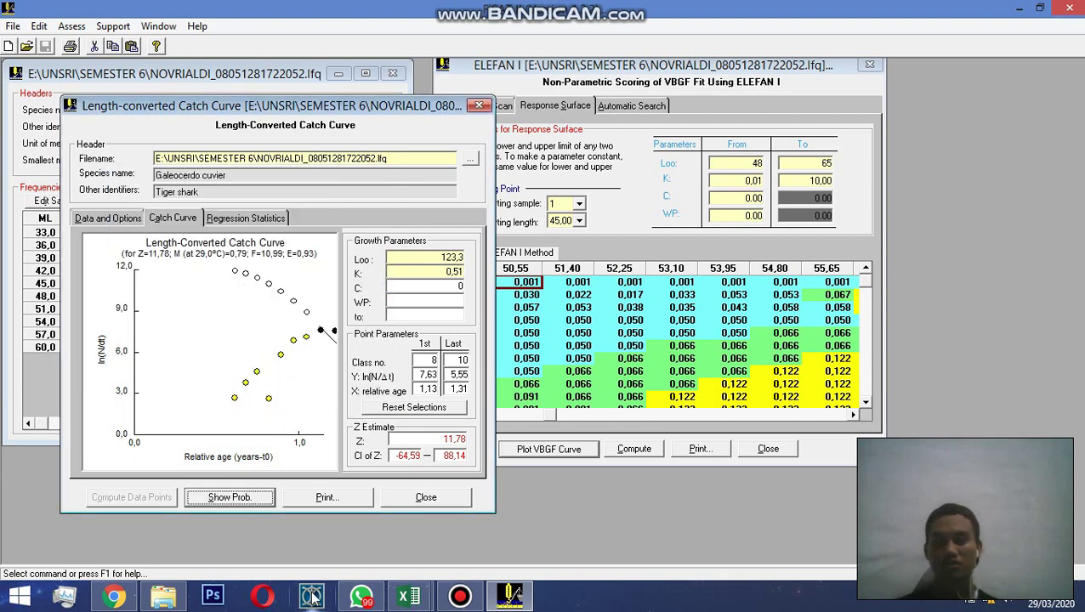
pyautogui.click(459, 595)
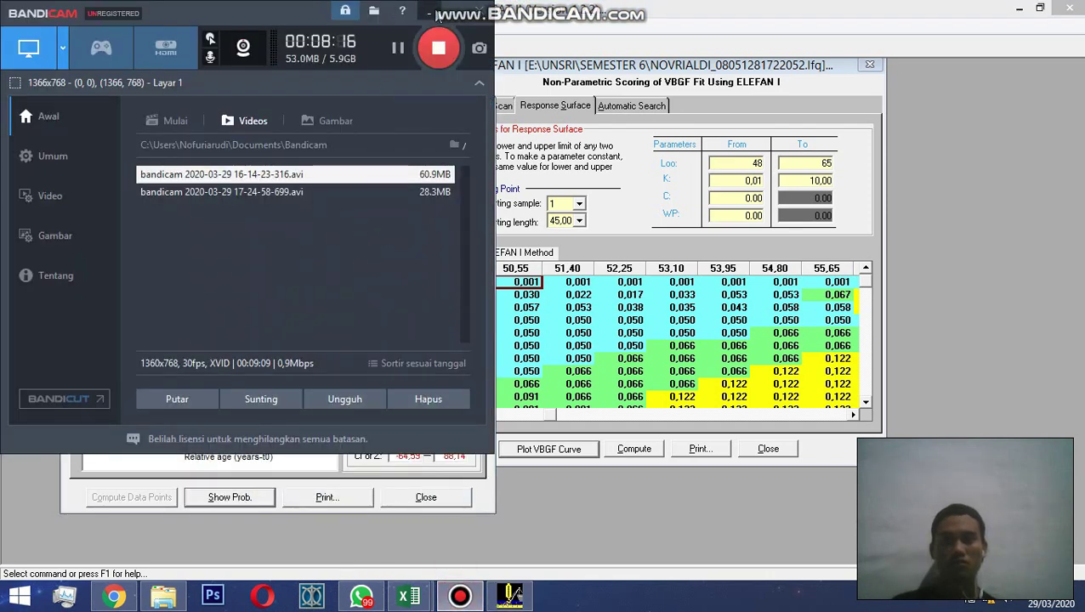
pyautogui.click(429, 12)
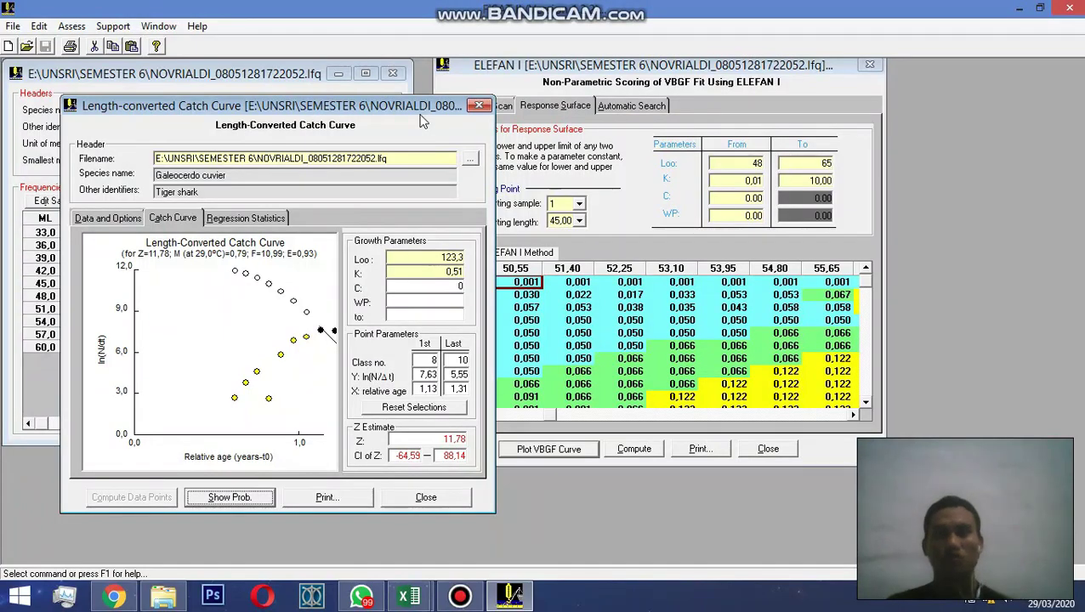
# Step: Bring the Excel length-weight data sheet to the front, scrolled to the top
pyautogui.moveTo(393, 602)
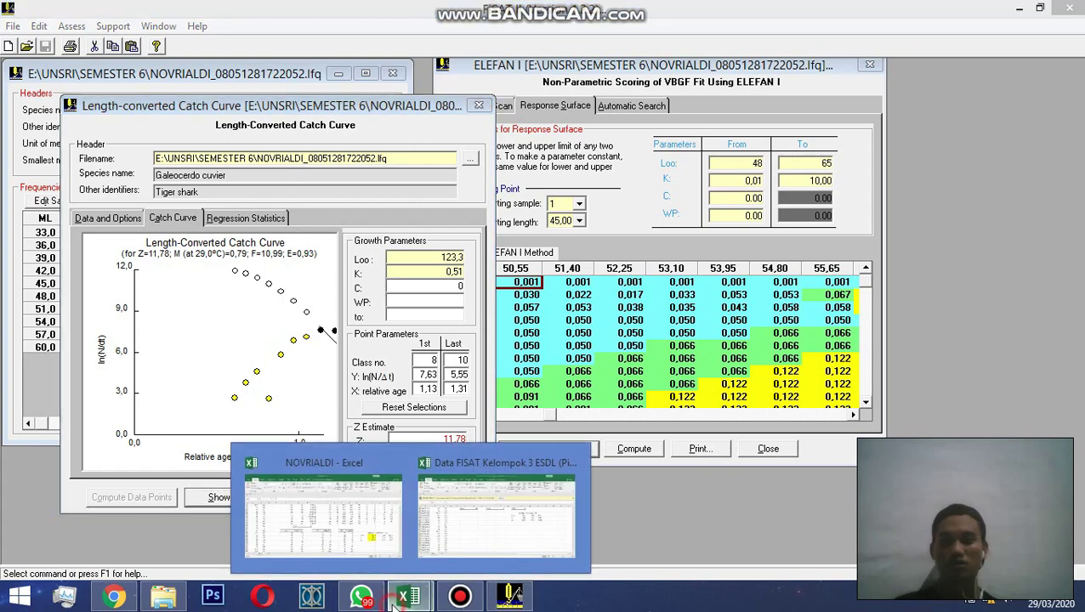
pyautogui.click(374, 532)
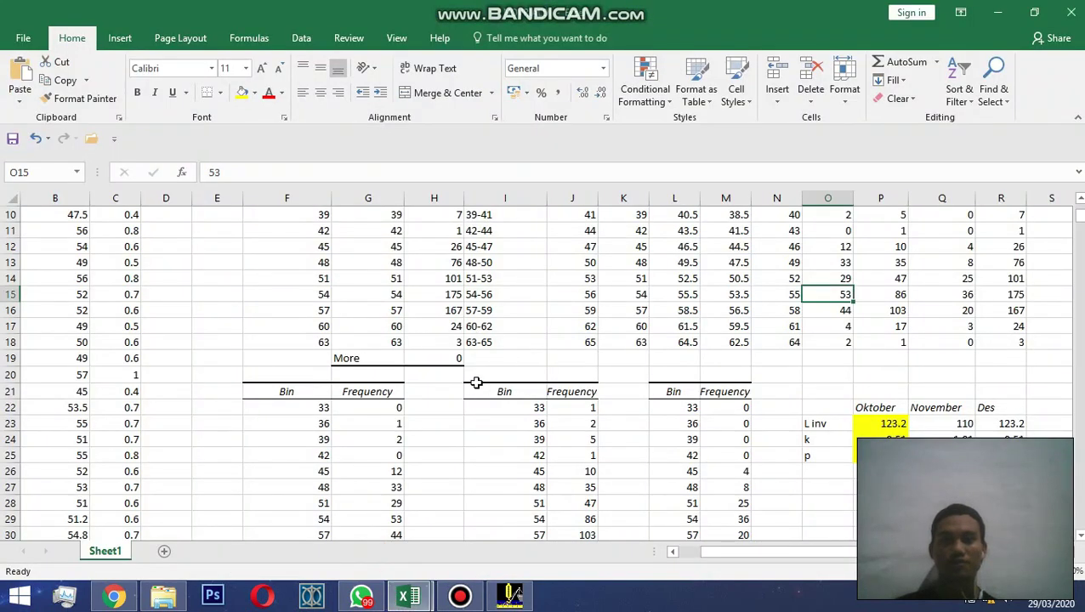
pyautogui.scroll(3, 477, 382)
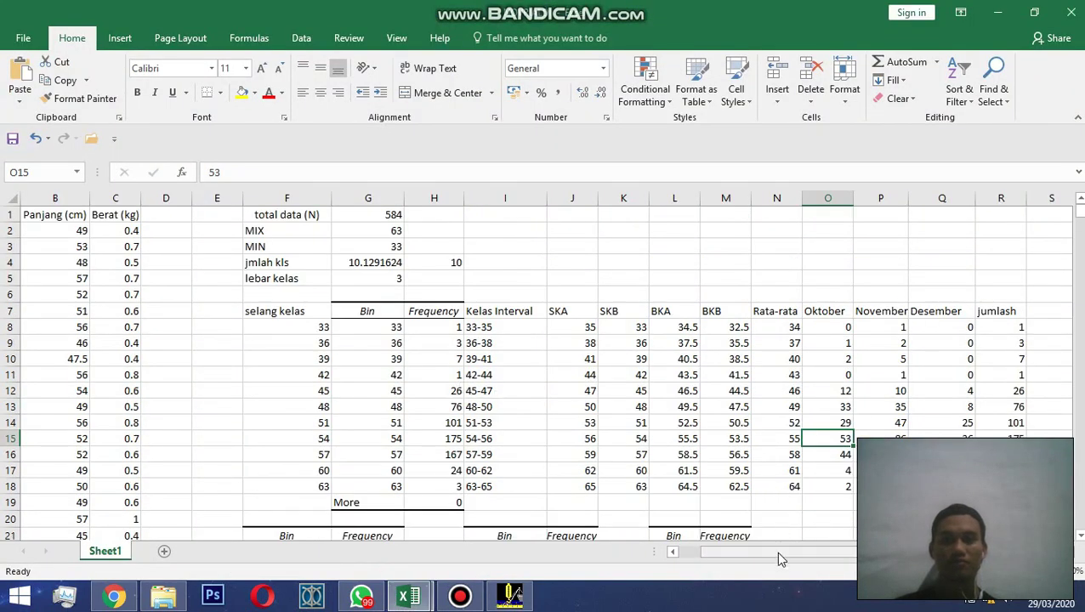
pyautogui.moveTo(776, 551); pyautogui.dragTo(531, 565)
# Step: Try selecting the Panjang and Berat columns downward, then drop the oversized selection
pyautogui.moveTo(129, 212); pyautogui.dragTo(177, 222)
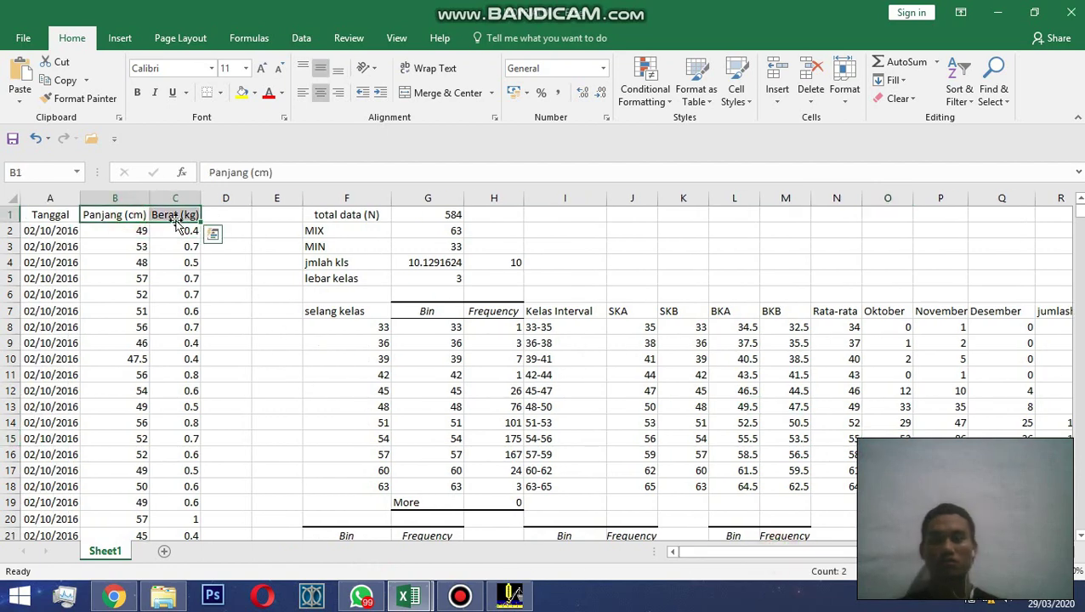
pyautogui.hotkey('ctrl', 'shift', 'Down')
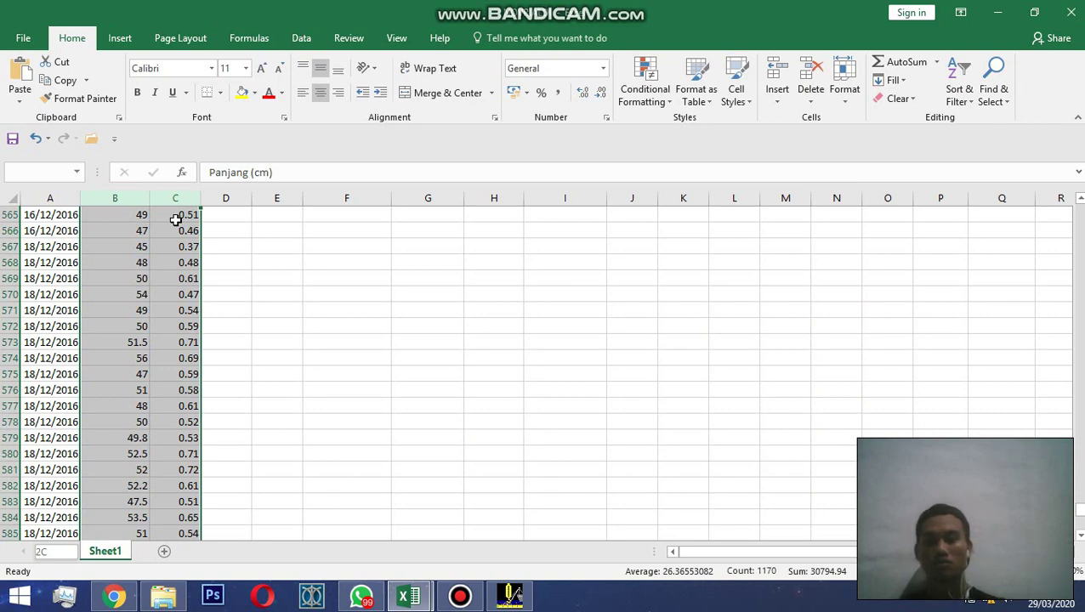
pyautogui.hotkey('ctrl', 'shift', 'Down')
pyautogui.hotkey('shift', 'Up')
pyautogui.hotkey('shift', 'Up')
pyautogui.hotkey('shift', 'Up')
pyautogui.hotkey('shift', 'Up')
pyautogui.hotkey('shift', 'Up')
pyautogui.hotkey('shift', 'Up')
pyautogui.hotkey('shift', 'Up')
pyautogui.hotkey('shift', 'Up')
pyautogui.hotkey('shift', 'Up')
pyautogui.hotkey('shift', 'Up')
pyautogui.hotkey('shift', 'Up')
pyautogui.hotkey('shift', 'Up')
pyautogui.hotkey('shift', 'Up')
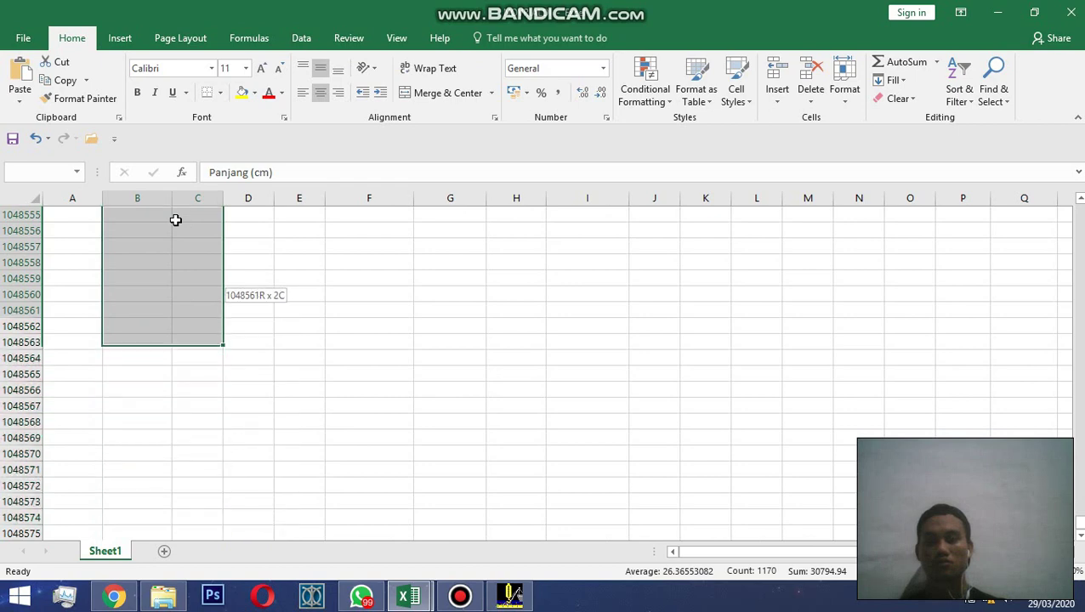
pyautogui.hotkey('shift', 'Up')
pyautogui.hotkey('shift', 'Up')
pyautogui.hotkey('shift', 'Up')
pyautogui.hotkey('shift', 'Up')
pyautogui.hotkey('shift', 'Up')
pyautogui.hotkey('shift', 'Up')
pyautogui.hotkey('shift', 'Up')
pyautogui.hotkey('shift', 'Up')
pyautogui.hotkey('shift', 'Up')
pyautogui.hotkey('shift', 'Up')
pyautogui.hotkey('shift', 'Up')
pyautogui.hotkey('shift', 'Up')
pyautogui.hotkey('shift', 'Up')
pyautogui.hotkey('shift', 'Up')
pyautogui.hotkey('shift', 'Up')
pyautogui.hotkey('shift', 'Up')
pyautogui.hotkey('shift', 'Up')
pyautogui.hotkey('shift', 'Up')
pyautogui.hotkey('shift', 'Up')
pyautogui.hotkey('shift', 'Up')
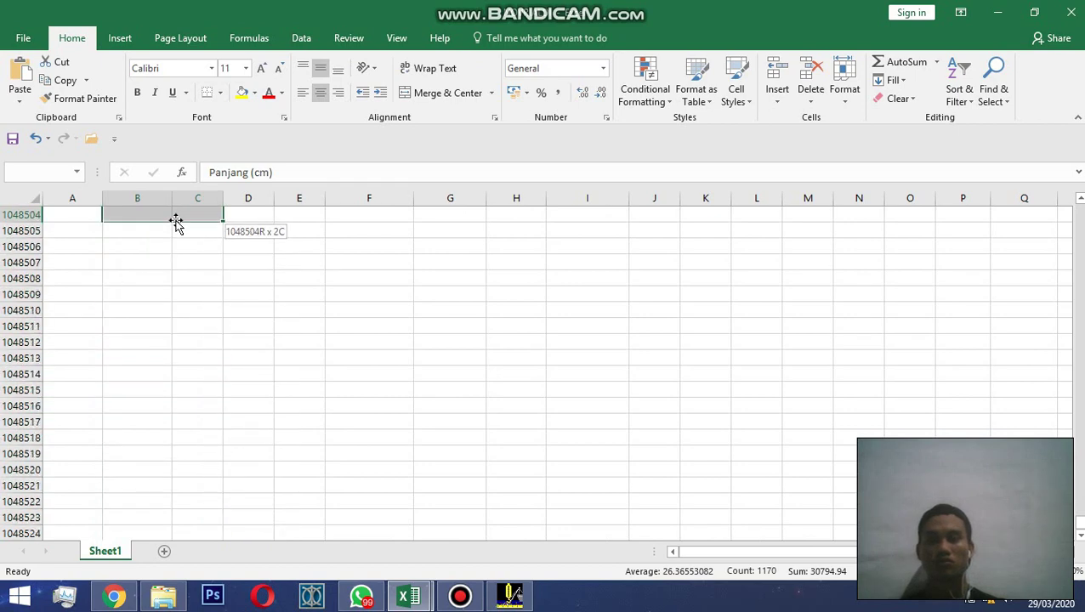
pyautogui.press('Down')
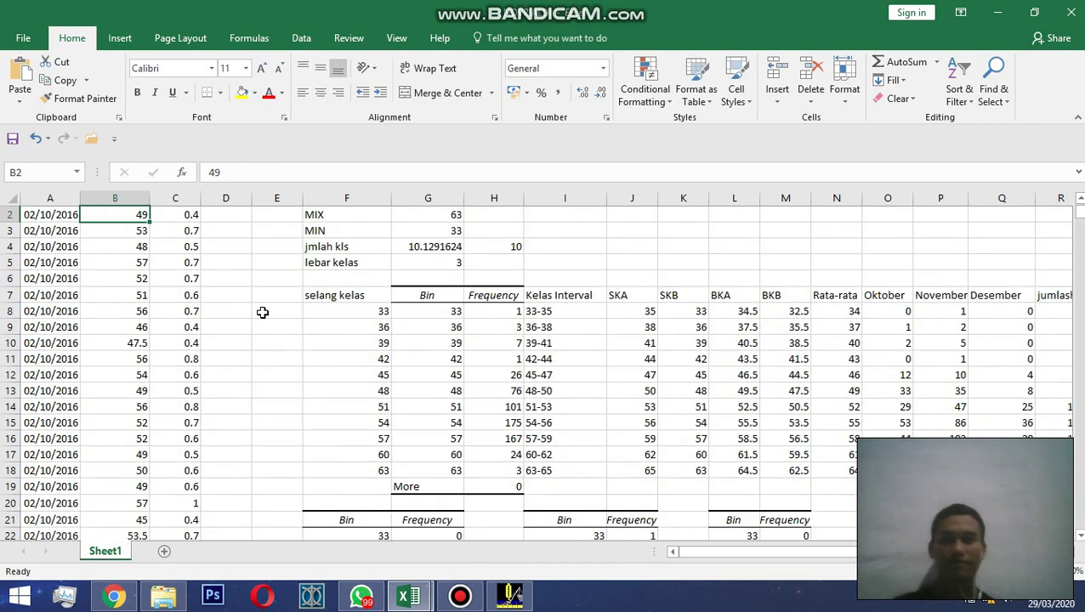
pyautogui.scroll(1, 263, 313)
# Step: Select Panjang (cm) and Berat (kg) from B1 down to row 585 (B1:C585)
pyautogui.click(99, 217)
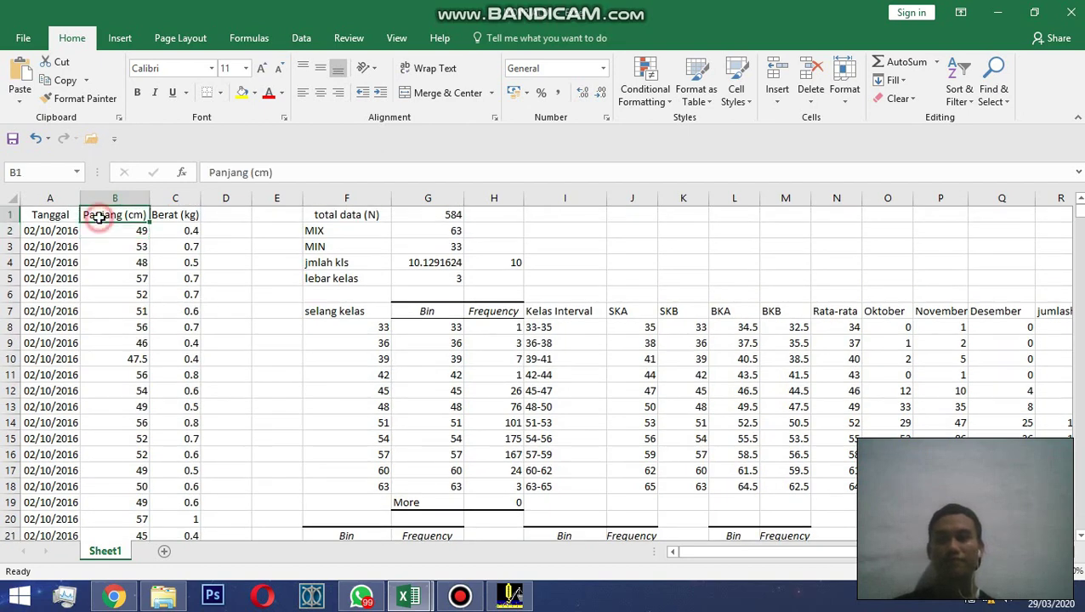
pyautogui.hotkey('shift', 'Right')
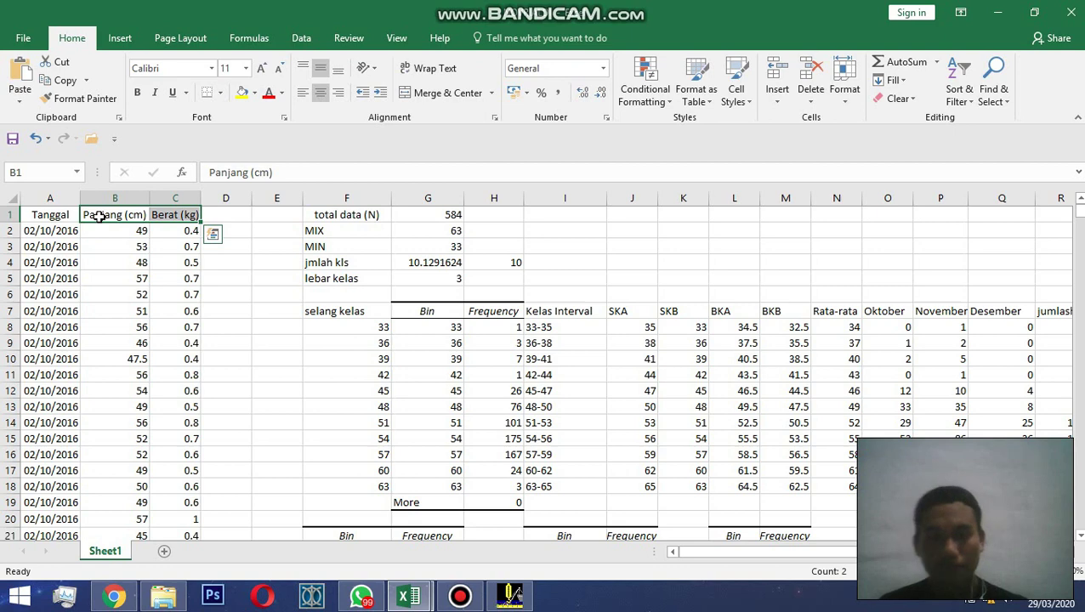
pyautogui.hotkey('ctrl', 'shift', 'Down')
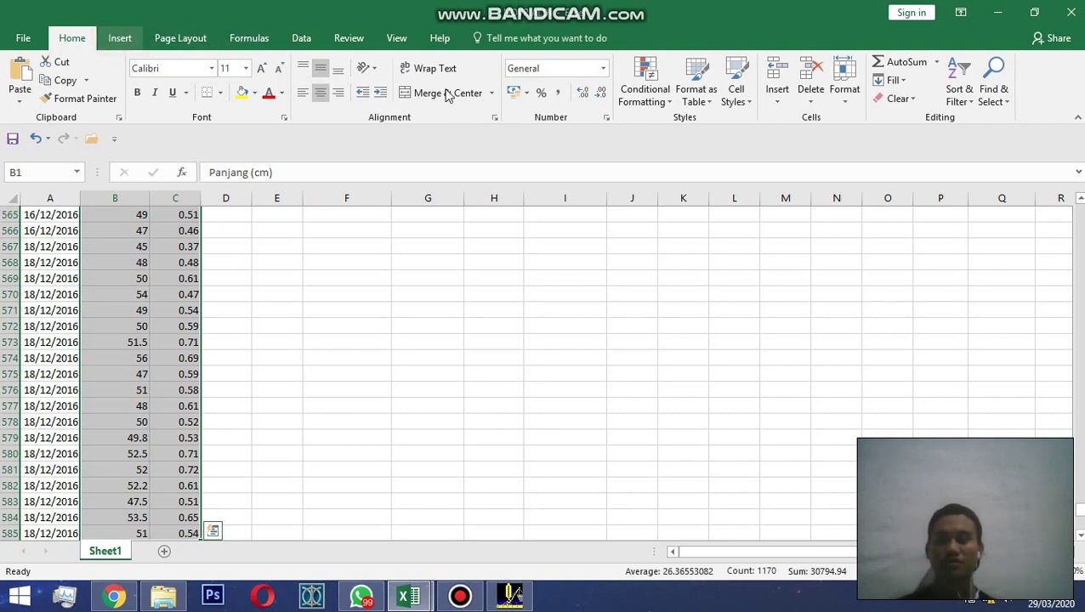
# Step: Insert a plain scatter chart of the selected length and weight data and select it
pyautogui.hotkey('alt', 'n')
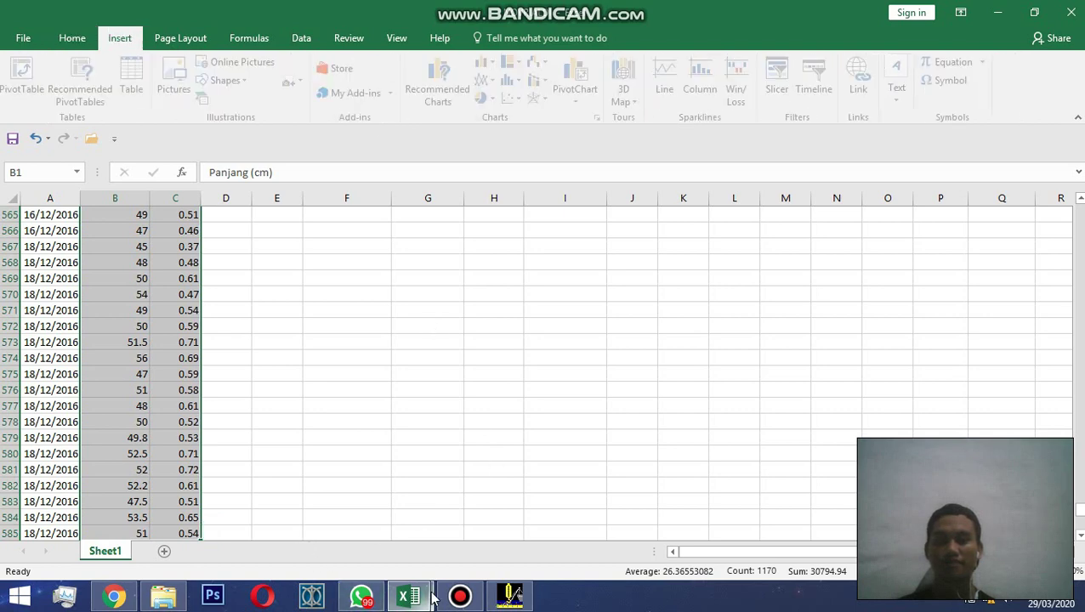
pyautogui.moveTo(461, 597)
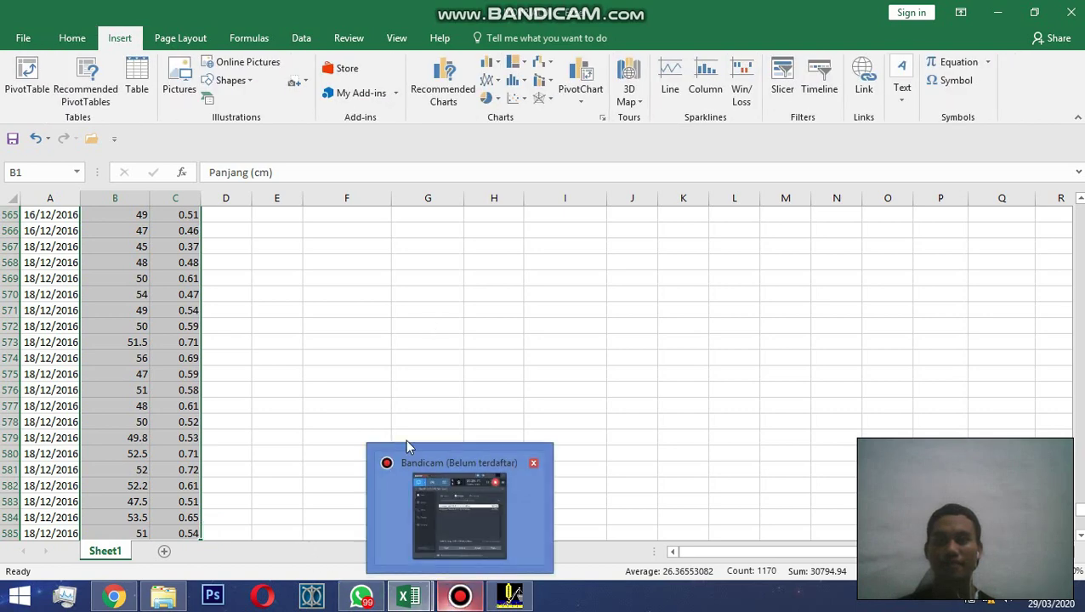
pyautogui.click(518, 98)
pyautogui.click(524, 151)
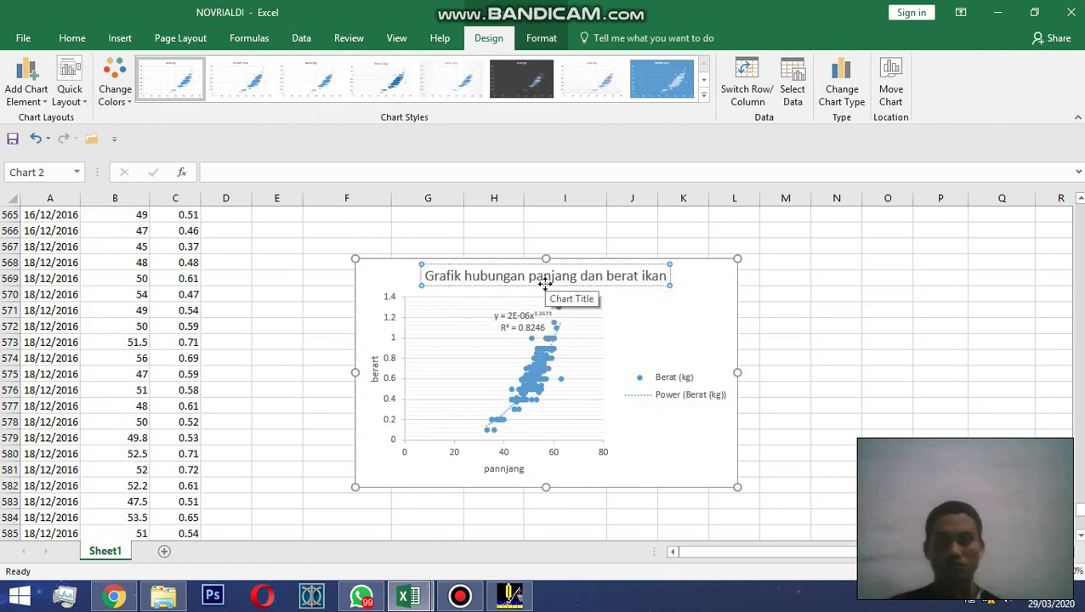
pyautogui.press('alt')
pyautogui.click(727, 300)
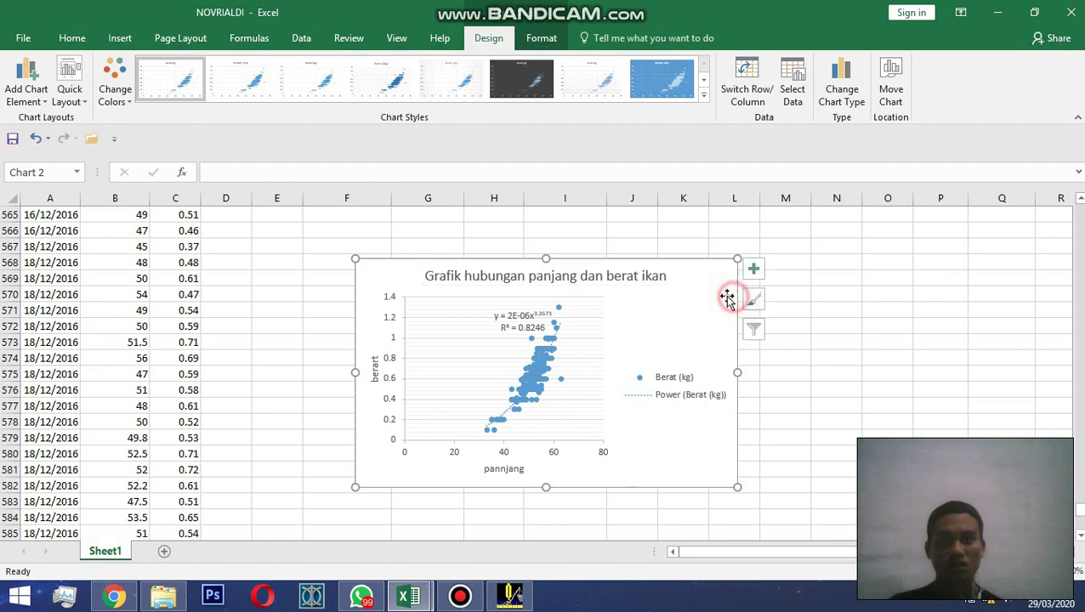